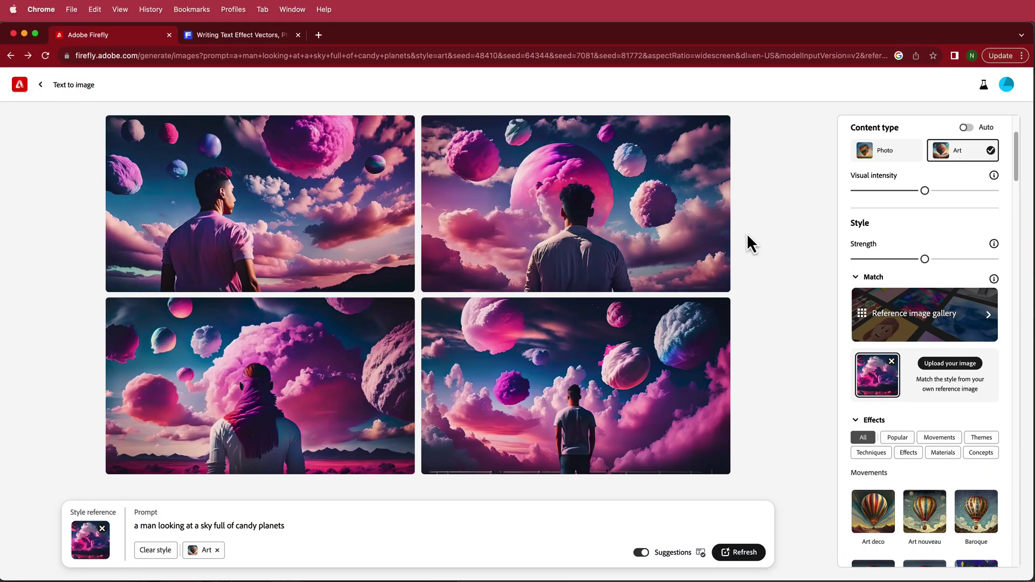
pyautogui.scroll(4, 1026, 161)
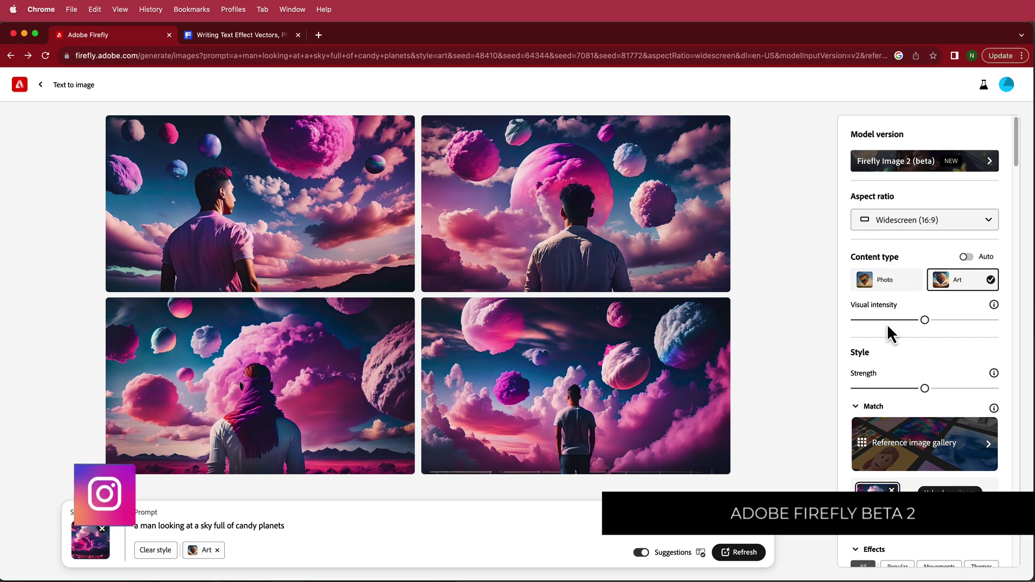
pyautogui.scroll(-4, 863, 318)
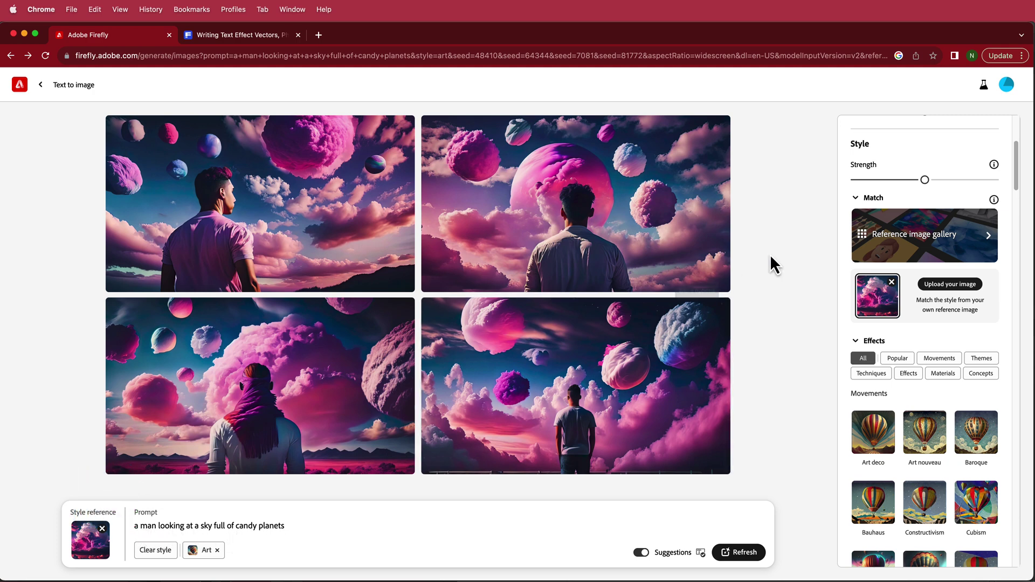
# Step: Switch to Photoshop, create a 1920 x 1080 px document at 72 ppi, and place the Firefly candy-planets image in it
pyautogui.moveTo(585, 221)
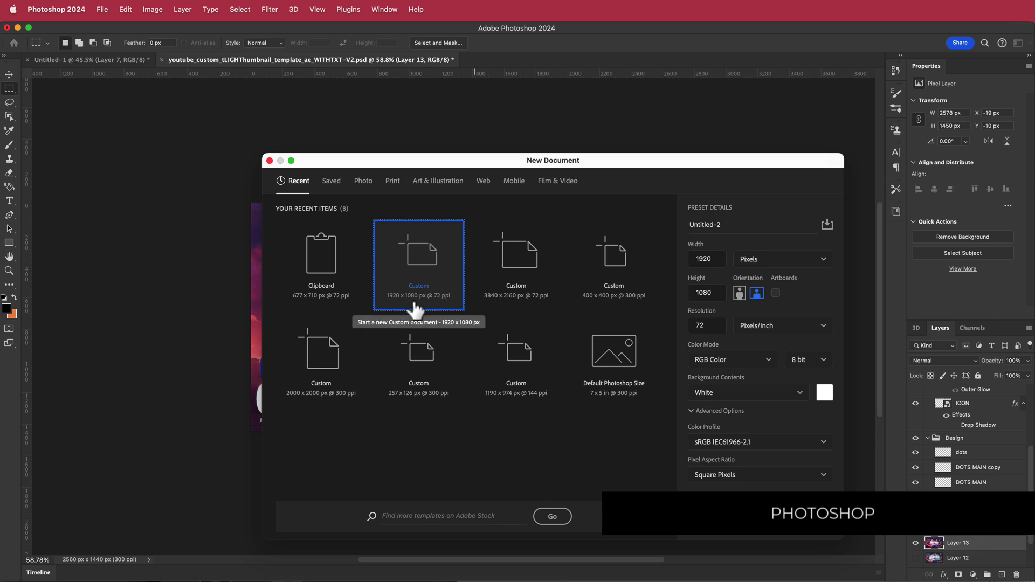
pyautogui.click(815, 519)
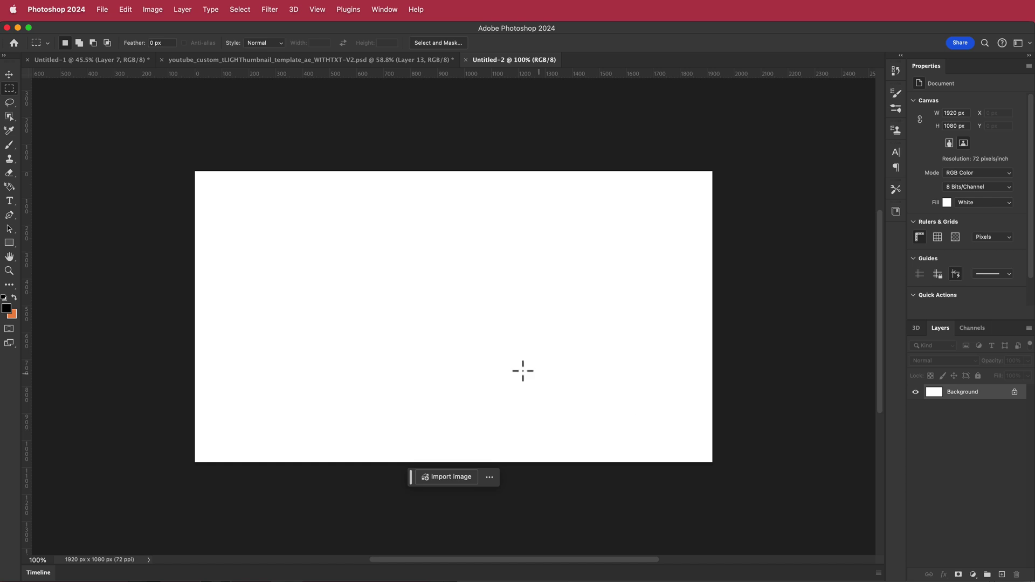
pyautogui.moveTo(740, 324); pyautogui.dragTo(577, 306)
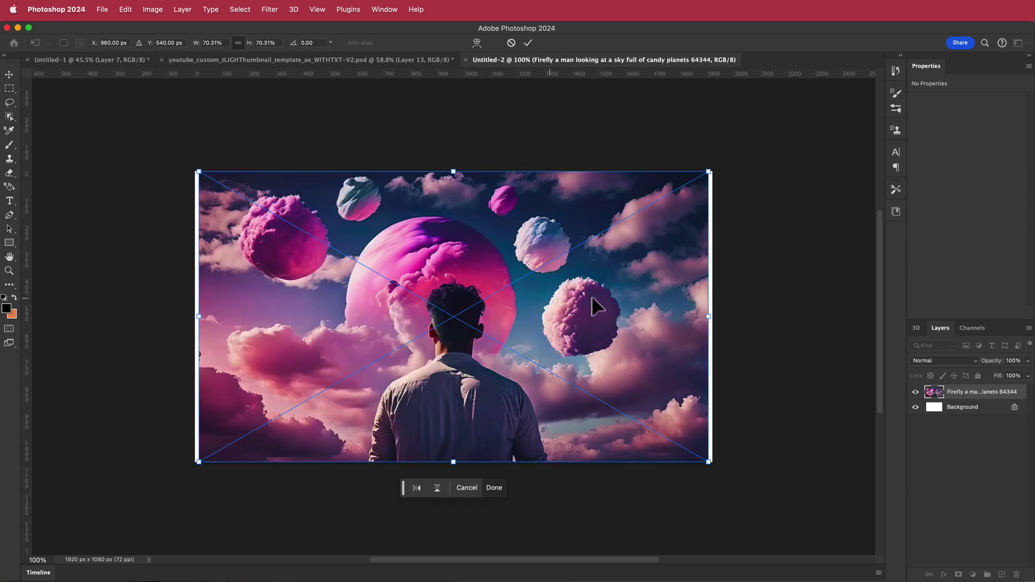
# Step: Scale the placed image to 71.43% so it spans the full canvas width, and rasterize its layer
pyautogui.moveTo(706, 318)
pyautogui.mouseDown()
pyautogui.moveTo(718, 323)
pyautogui.moveTo(713, 317)
pyautogui.mouseUp()
pyautogui.moveTo(195, 315); pyautogui.dragTo(192, 316)
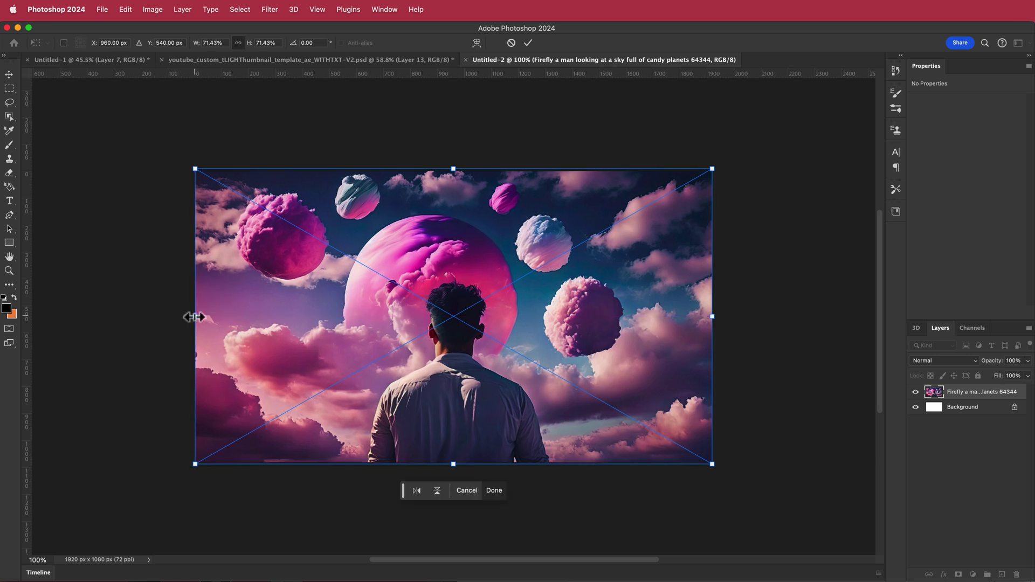
pyautogui.press('Return')
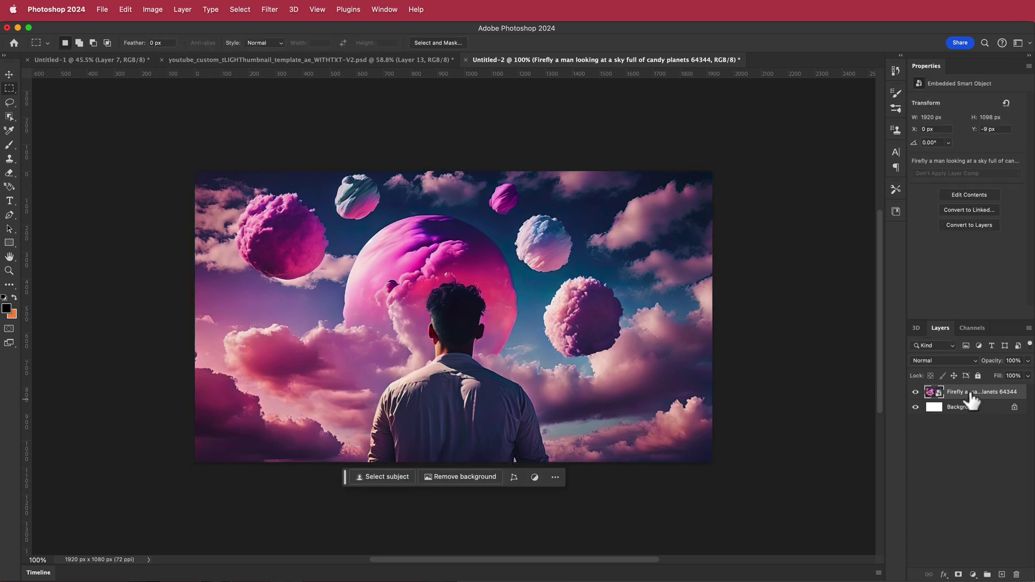
pyautogui.rightClick(970, 392)
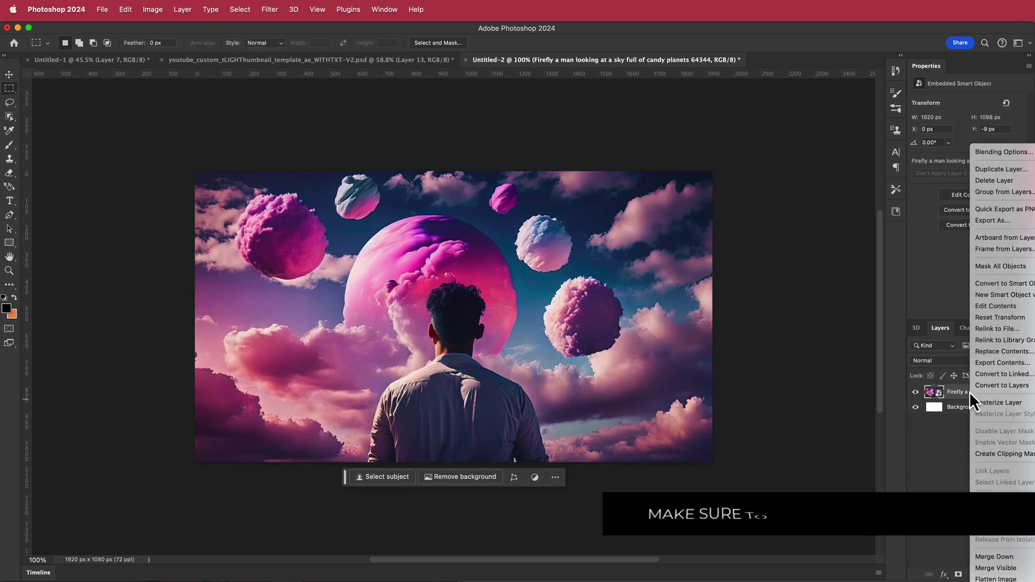
pyautogui.click(1007, 404)
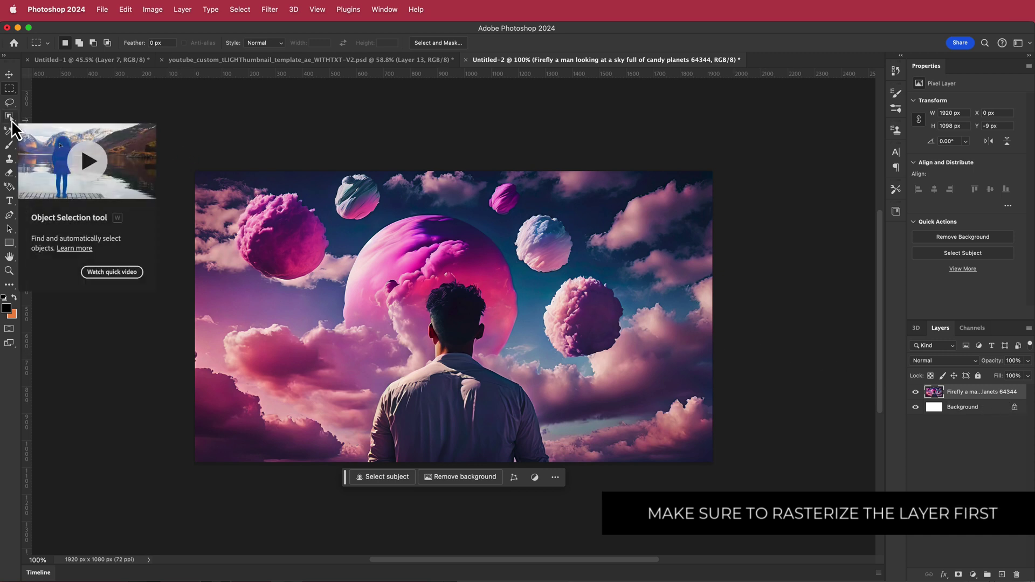
# Step: Select the man with the Object Selection tool, cut him onto his own layer, and check the cut-out by toggling its visibility
pyautogui.click(9, 117)
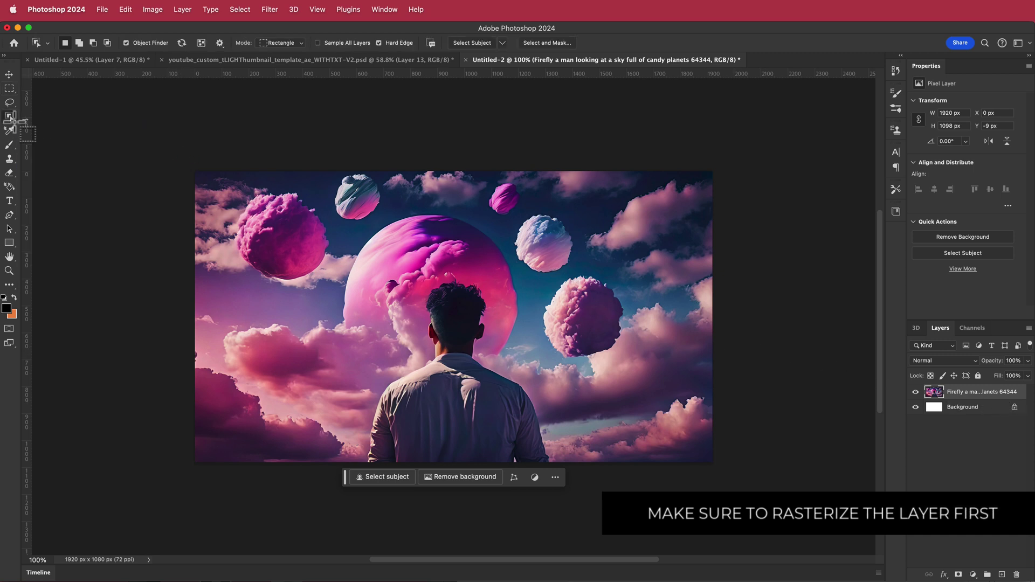
pyautogui.click(456, 399)
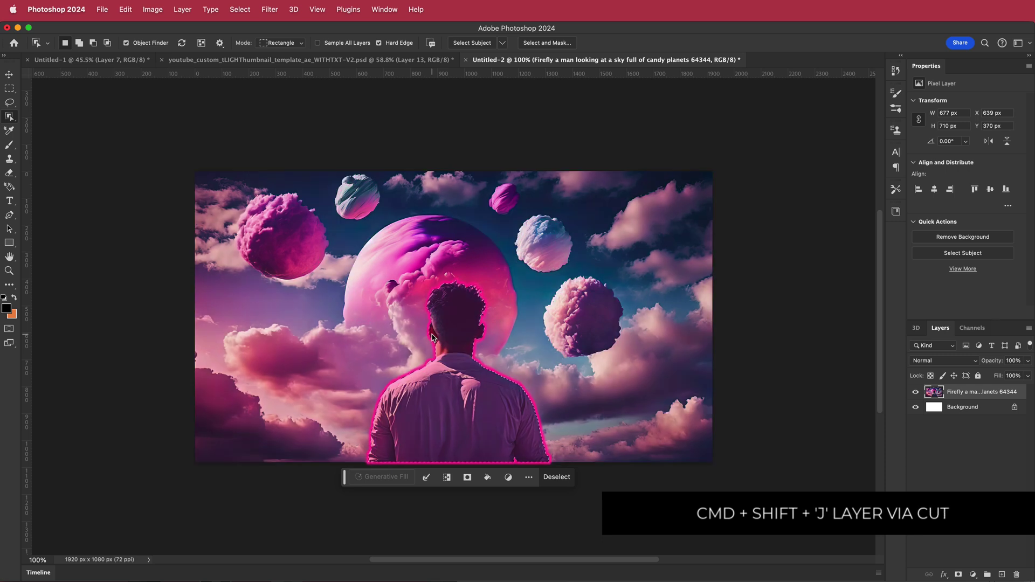
pyautogui.press('super+shift+j')
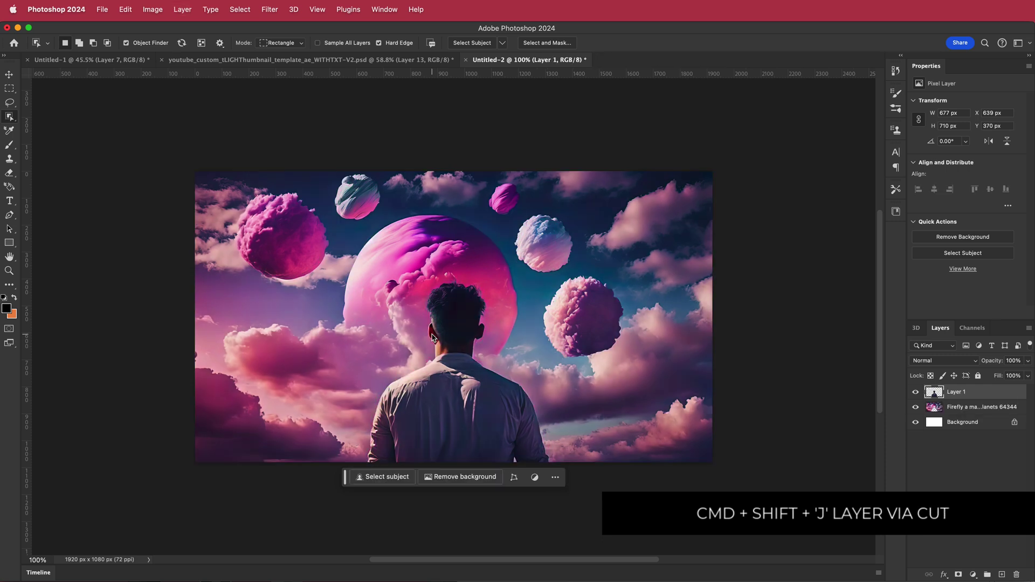
pyautogui.click(916, 394)
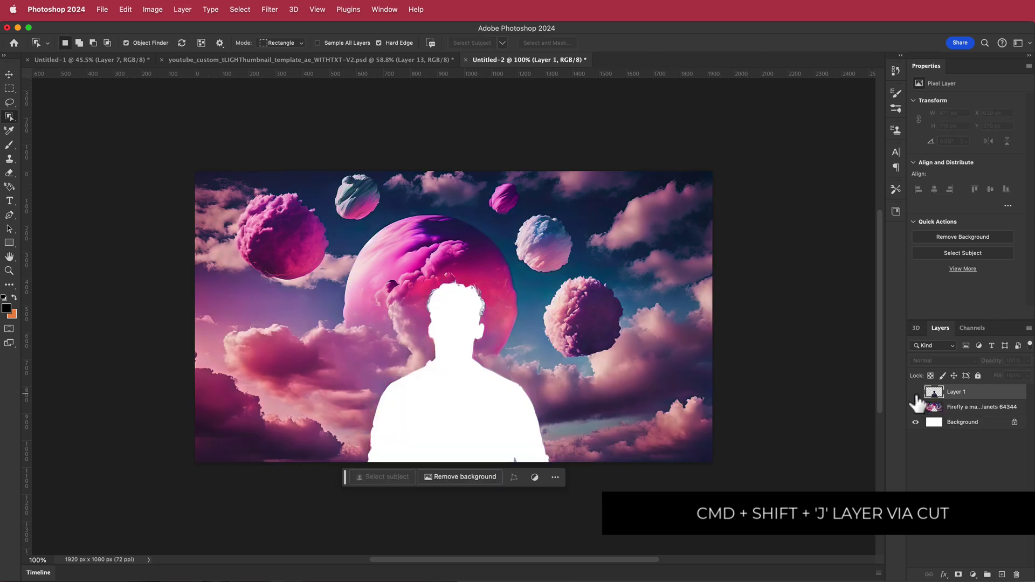
pyautogui.click(916, 393)
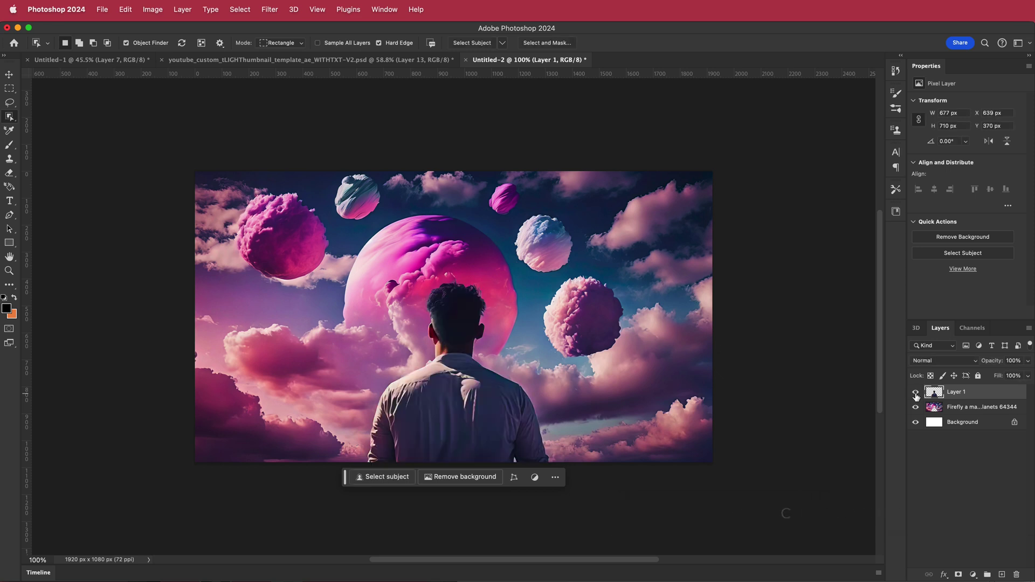
# Step: Cut the five small planets from the image onto separate layers and hide the man and planet layers
pyautogui.moveTo(888, 393); pyautogui.dragTo(936, 416)
pyautogui.click(936, 413)
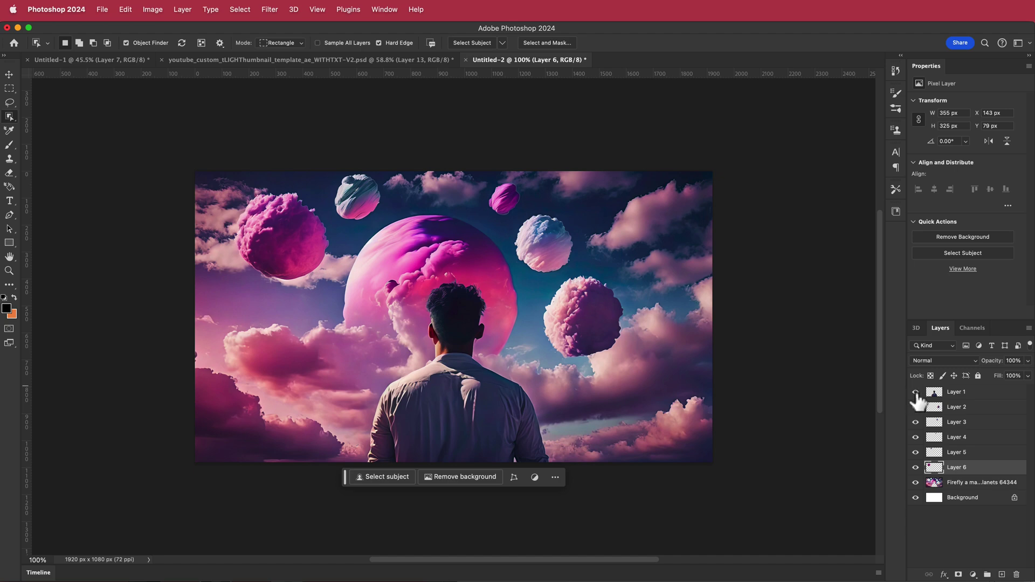
pyautogui.moveTo(915, 397); pyautogui.dragTo(915, 479)
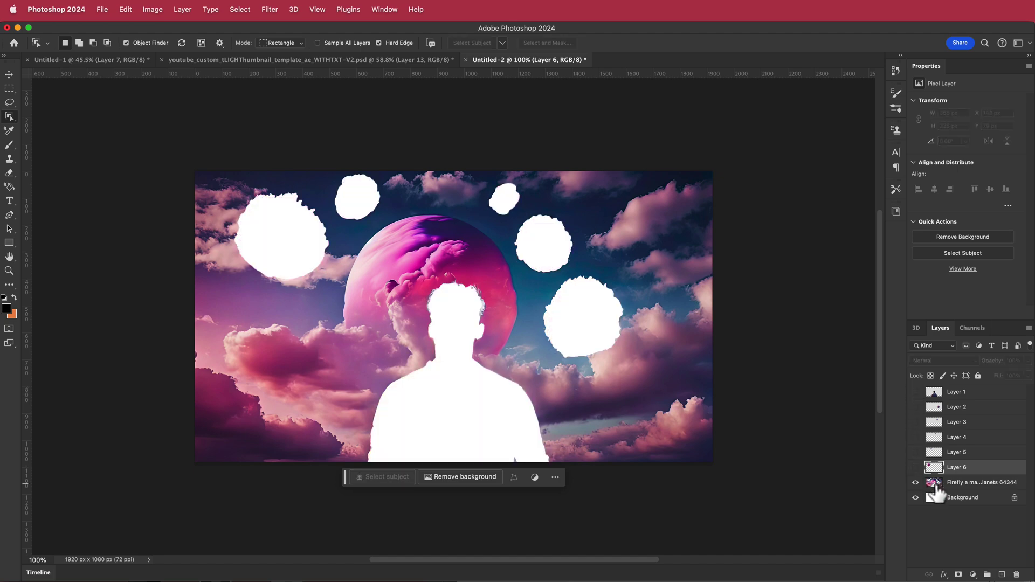
# Step: Marquee-select an area of about 397 x 384 px around the upper-left planet gap on the image layer and open Content-Aware Fill
pyautogui.click(936, 486)
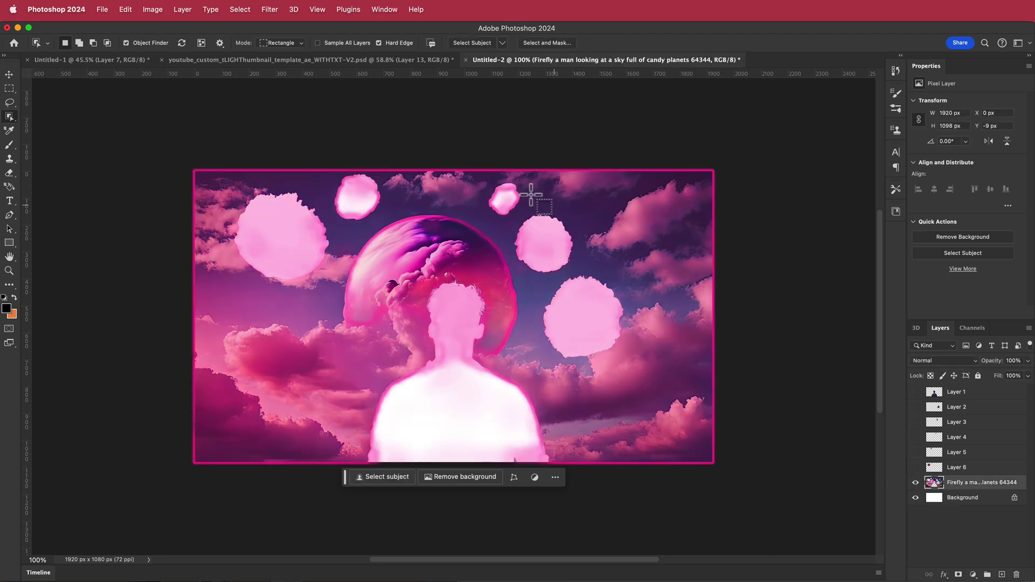
pyautogui.click(9, 89)
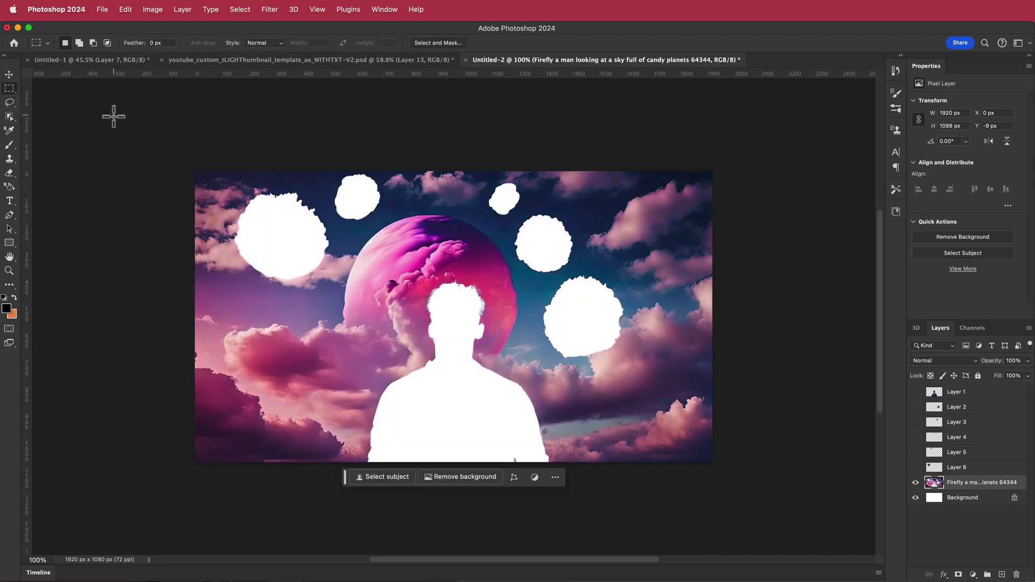
pyautogui.moveTo(225, 184); pyautogui.dragTo(332, 288)
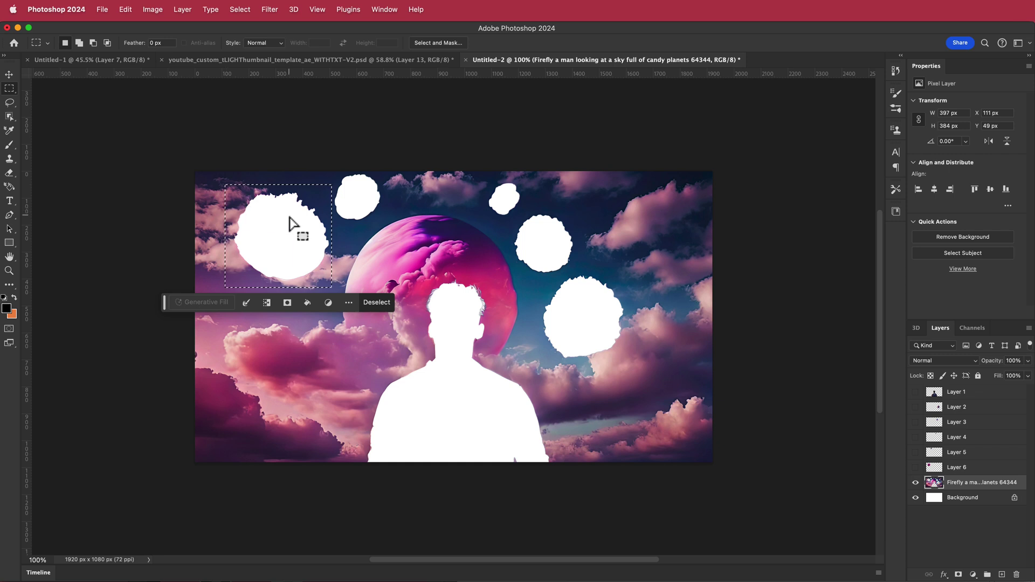
pyautogui.click(126, 9)
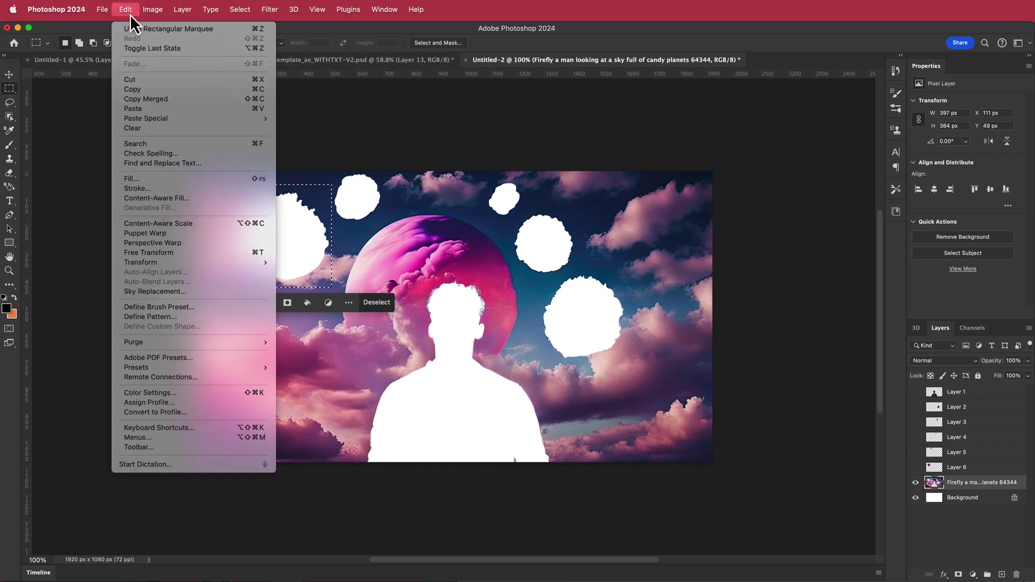
pyautogui.click(174, 199)
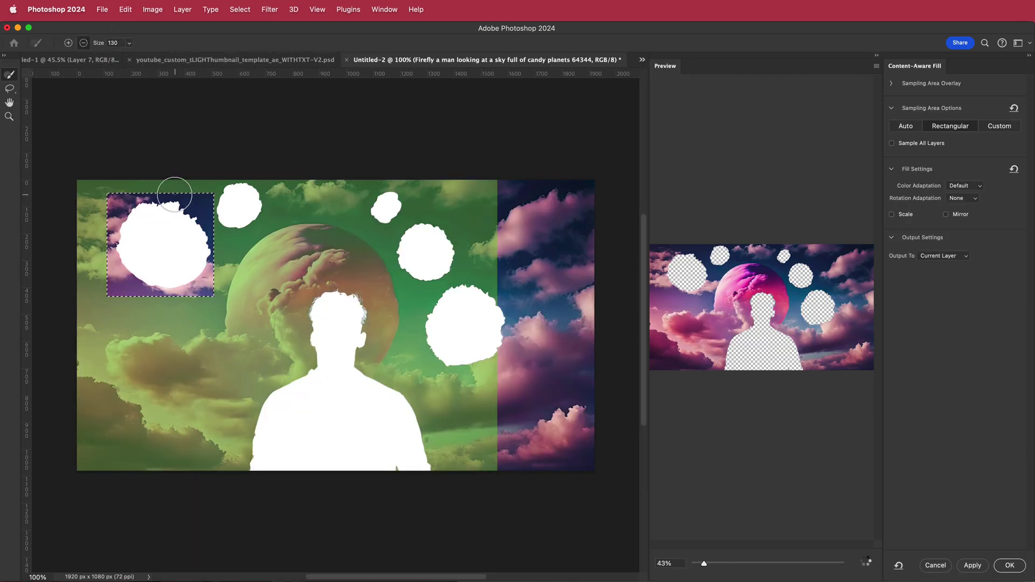
# Step: Content-aware fill the upper-left planet gap on the current layer with color adaptation High and rotation adaptation Full
pyautogui.click(969, 188)
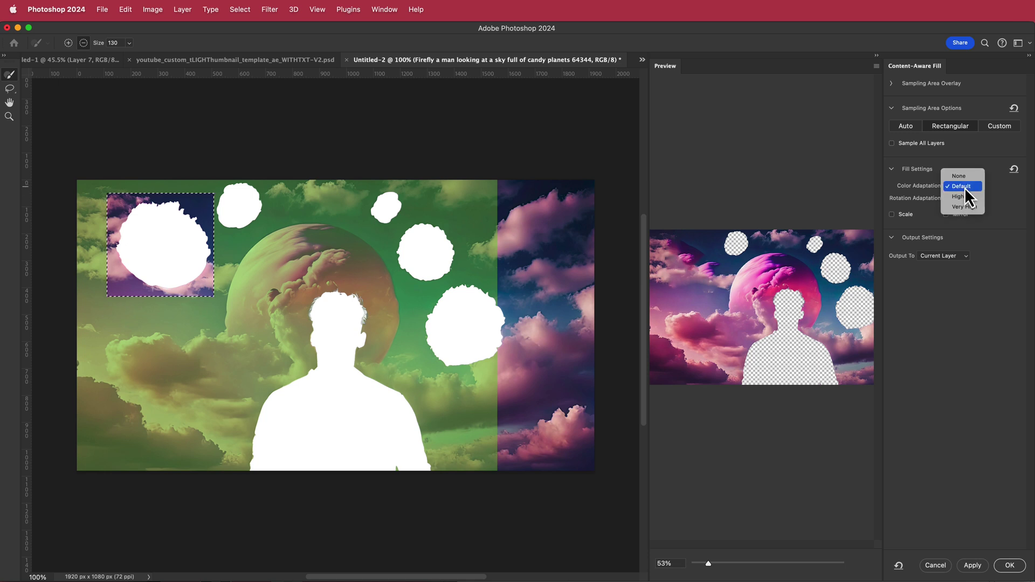
pyautogui.click(965, 199)
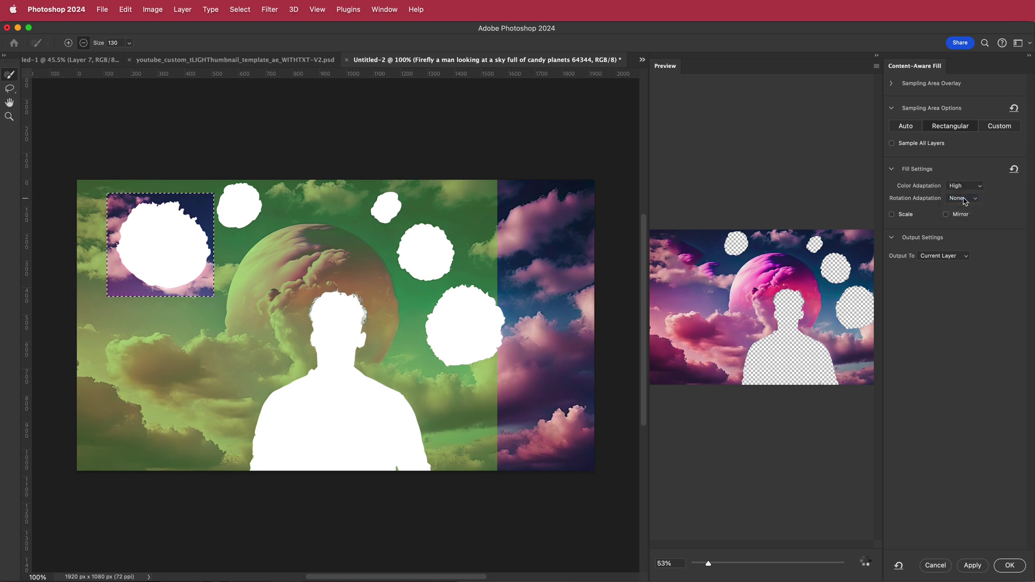
pyautogui.click(963, 198)
pyautogui.click(967, 223)
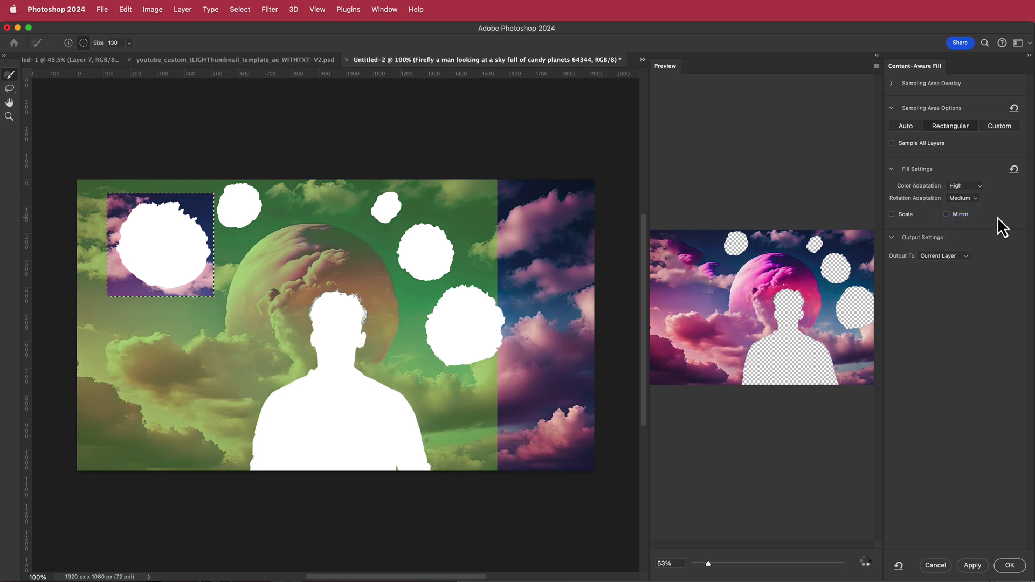
pyautogui.click(962, 199)
pyautogui.click(965, 222)
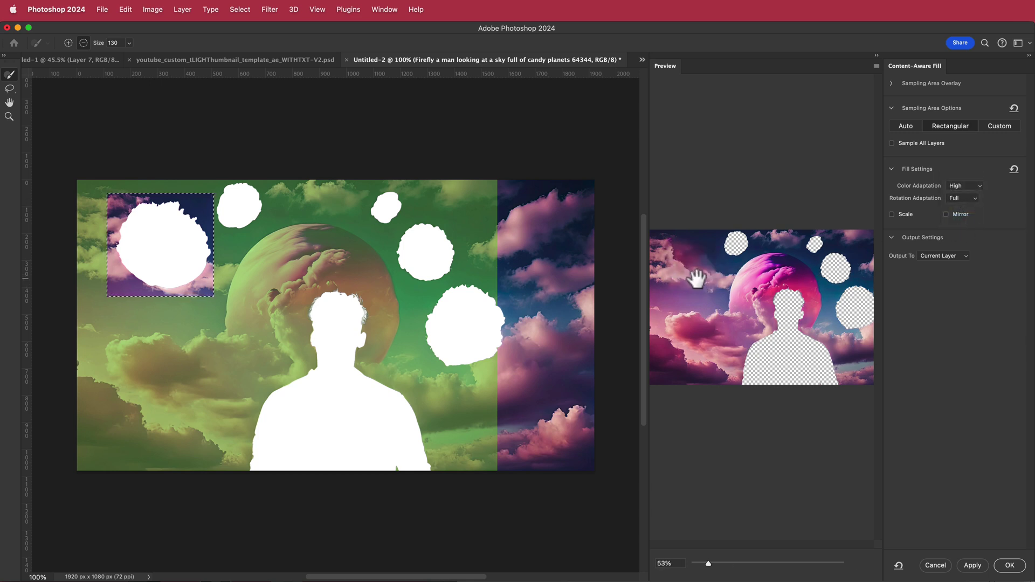
pyautogui.click(974, 566)
pyautogui.click(1009, 566)
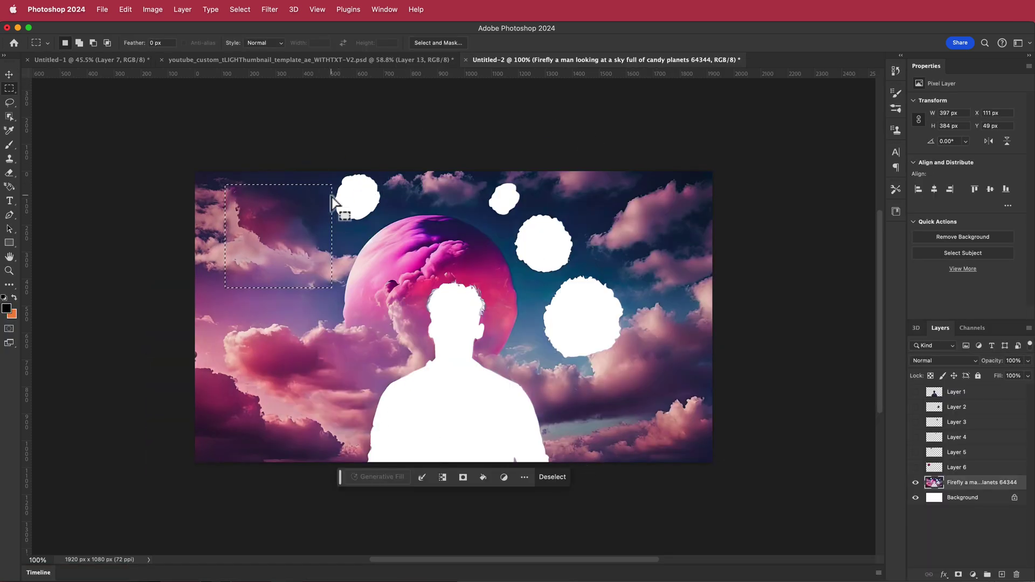
# Step: Select and content-aware fill the four remaining small planet gaps and the man's silhouette on the image layer, clearing the selection
pyautogui.hotkey('ctrl', 'd')
pyautogui.moveTo(332, 171); pyautogui.dragTo(384, 222)
pyautogui.click(384, 237)
pyautogui.click(427, 251)
pyautogui.press('l')
pyautogui.moveTo(469, 195)
pyautogui.mouseDown()
pyautogui.moveTo(587, 367)
pyautogui.moveTo(475, 192)
pyautogui.mouseUp()
pyautogui.click(574, 384)
pyautogui.click(618, 397)
pyautogui.moveTo(579, 474)
pyautogui.mouseDown()
pyautogui.moveTo(358, 416)
pyautogui.moveTo(360, 499)
pyautogui.mouseUp()
pyautogui.click(496, 478)
pyautogui.click(624, 291)
pyautogui.hotkey('ctrl', 'd')
pyautogui.press('m')
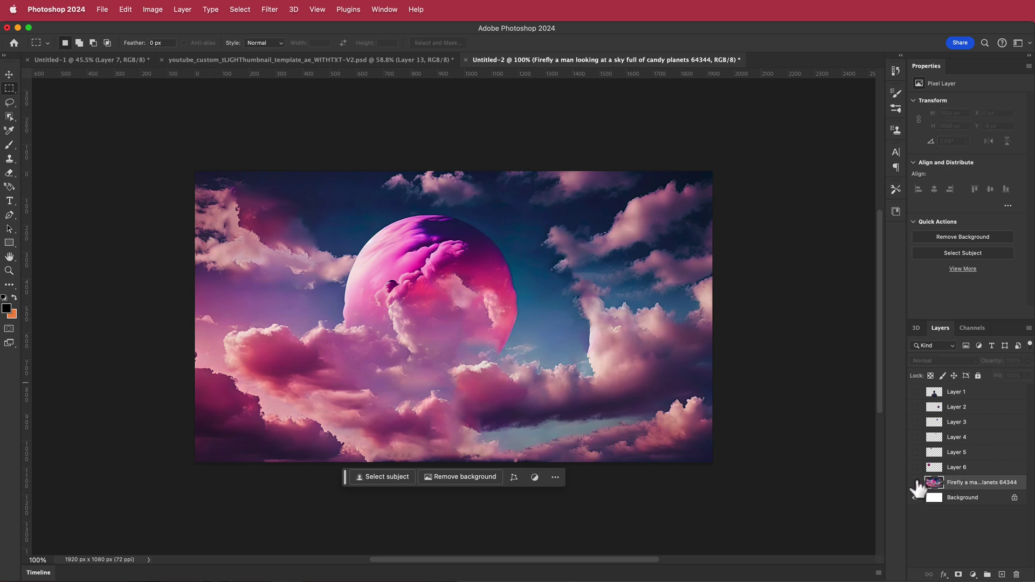
# Step: Hide the filled sky layer, show only the man's cut-out above the white background, and select his layer
pyautogui.click(916, 483)
pyautogui.click(915, 393)
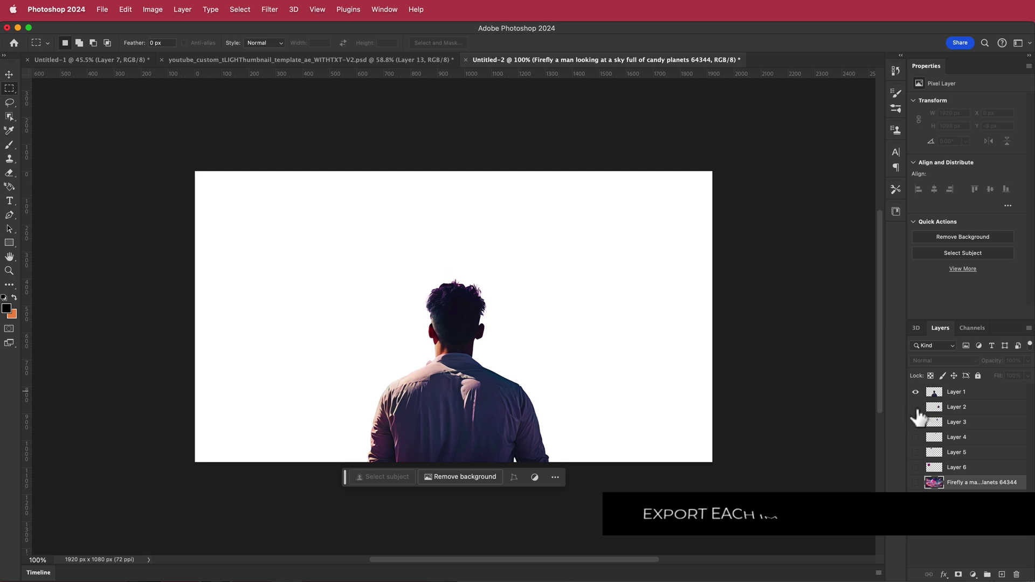
pyautogui.click(916, 407)
pyautogui.click(916, 422)
pyautogui.click(916, 407)
pyautogui.click(915, 422)
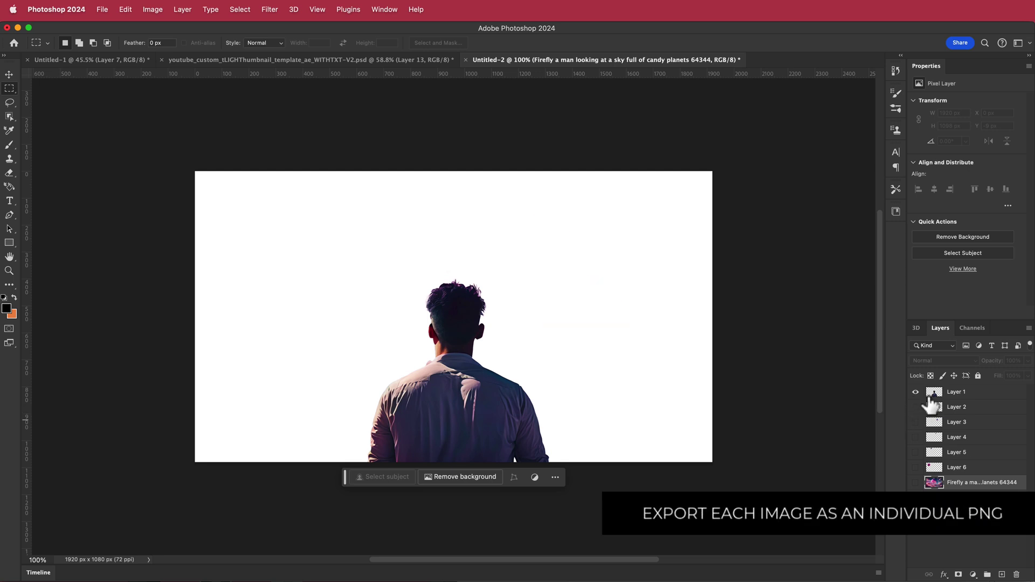
pyautogui.click(938, 393)
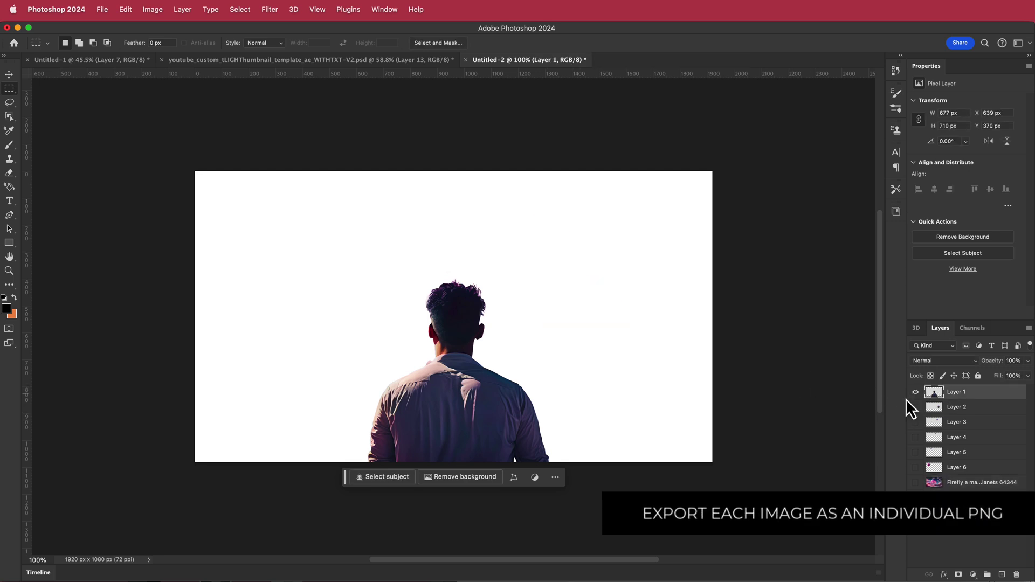
# Step: Look through the export options for the isolated man layer and toggle the visibility of the white background
pyautogui.click(103, 9)
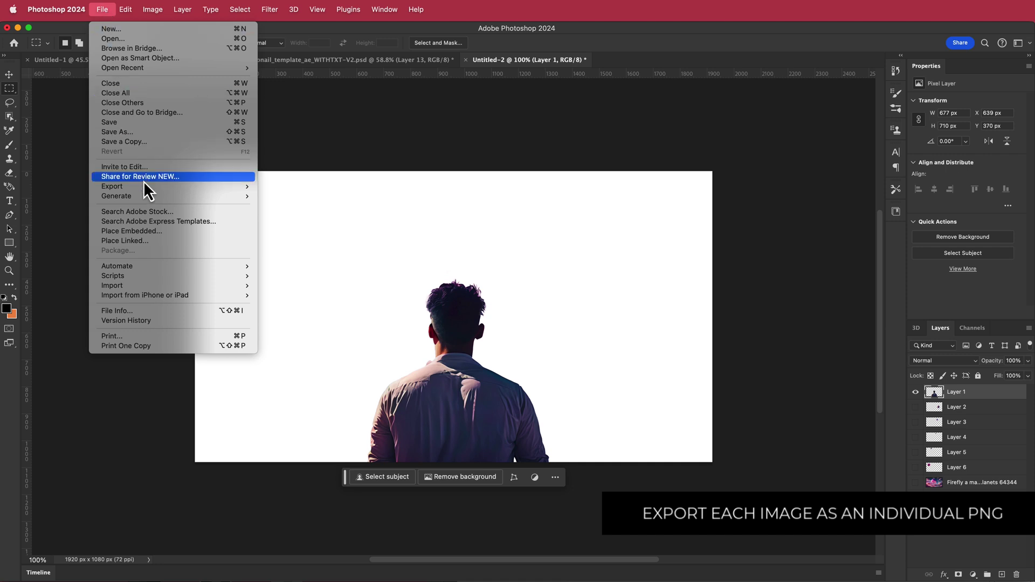
pyautogui.moveTo(145, 189)
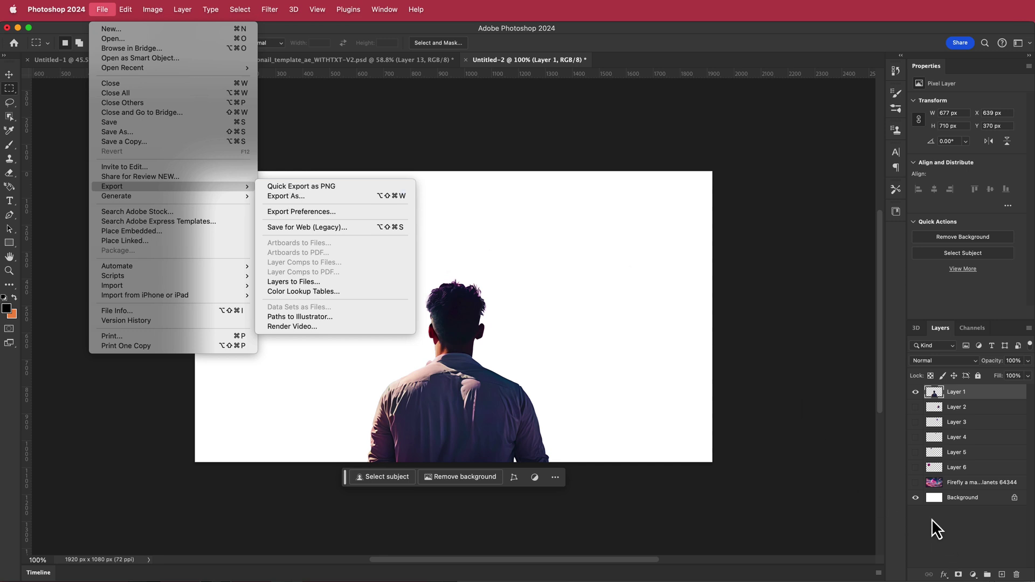
pyautogui.click(916, 501)
pyautogui.click(916, 498)
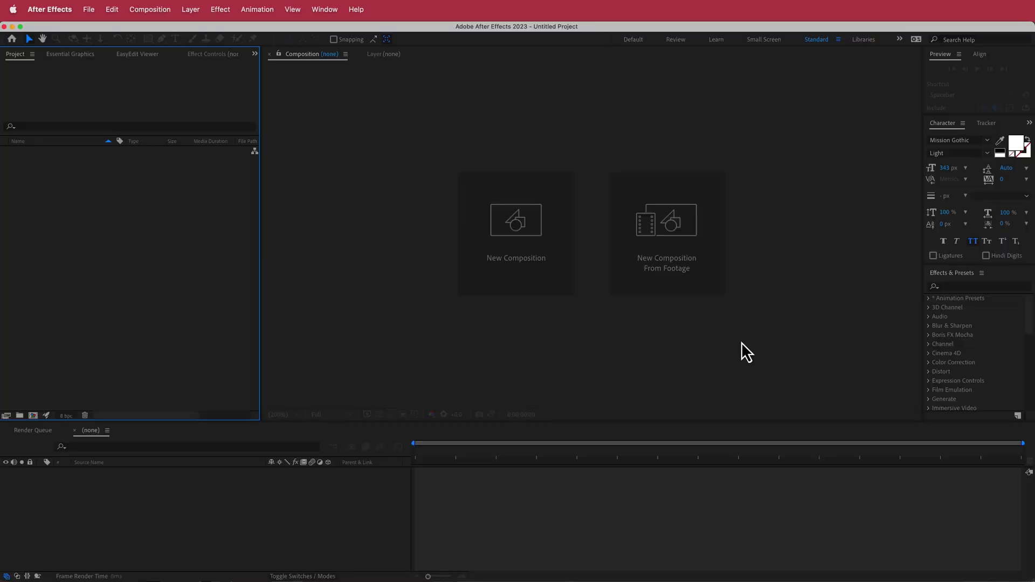
# Step: In After Effects, create a 1920 x 1080 composition at 30 fps with a 15-second duration
pyautogui.click(512, 267)
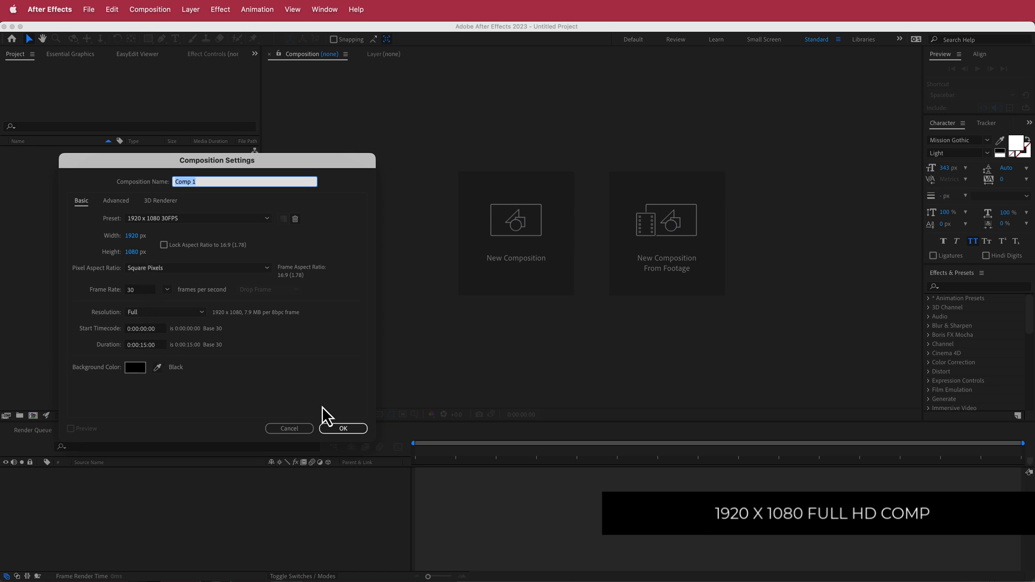
pyautogui.click(344, 429)
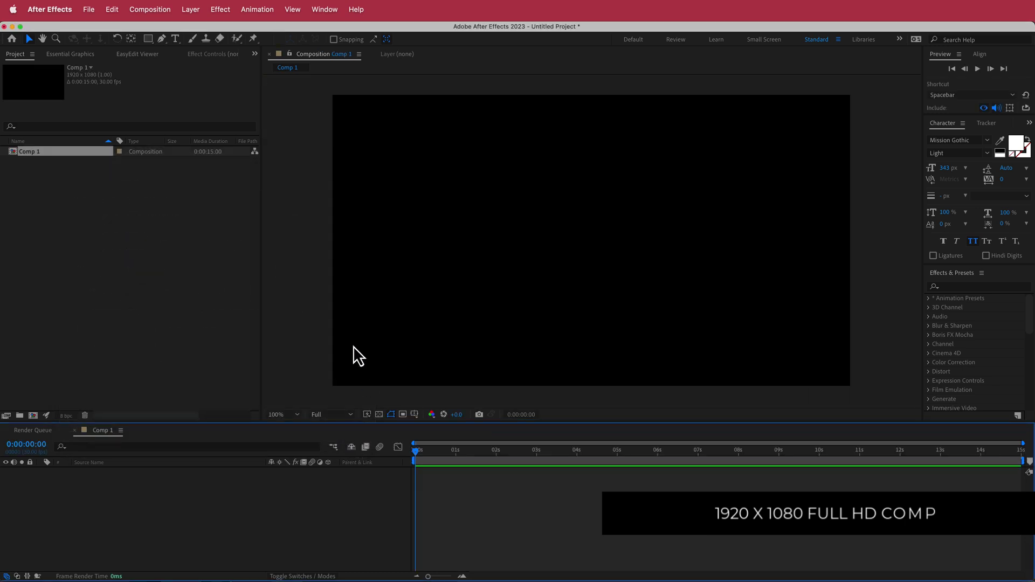
# Step: Import BG.png and the five planet images P1.png to P5.png, and add all six to the Comp 1 timeline
pyautogui.rightClick(38, 189)
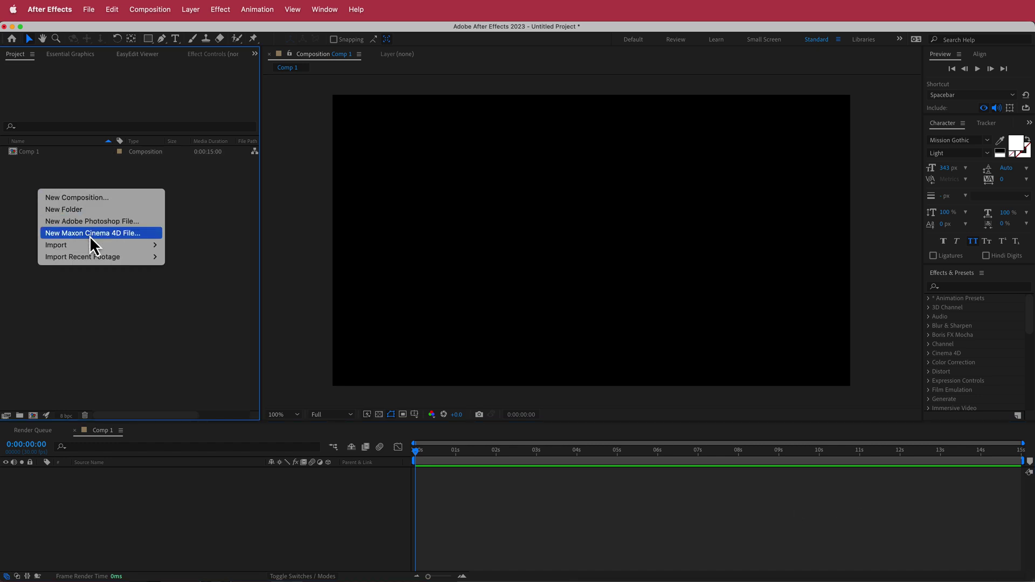
pyautogui.moveTo(95, 252)
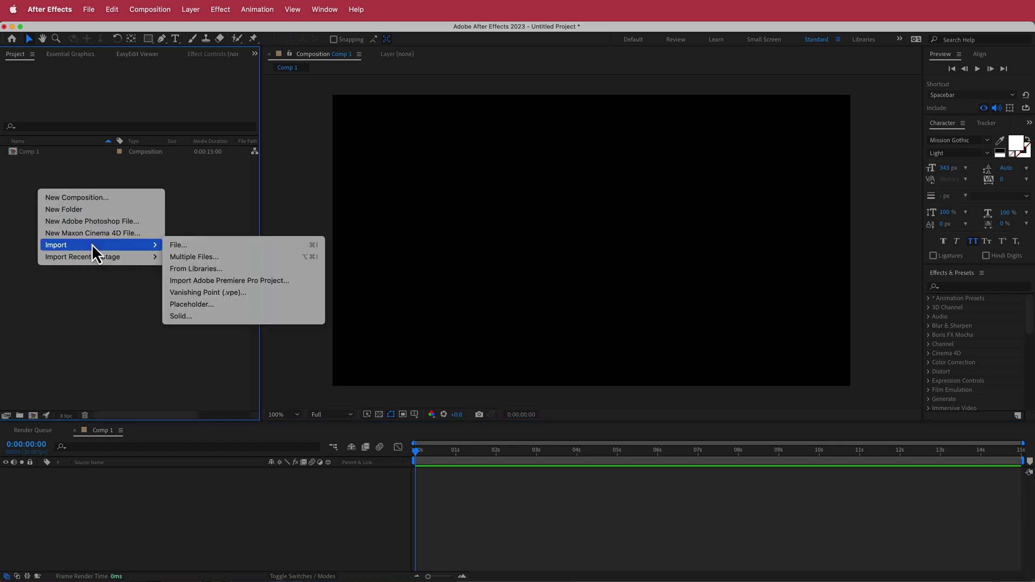
pyautogui.click(178, 246)
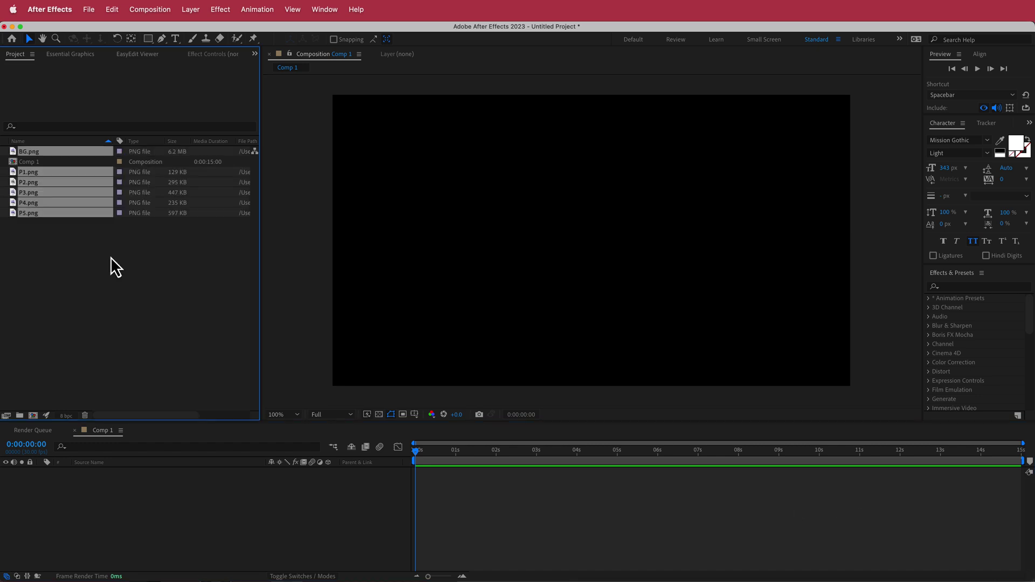
pyautogui.moveTo(40, 180); pyautogui.dragTo(130, 491)
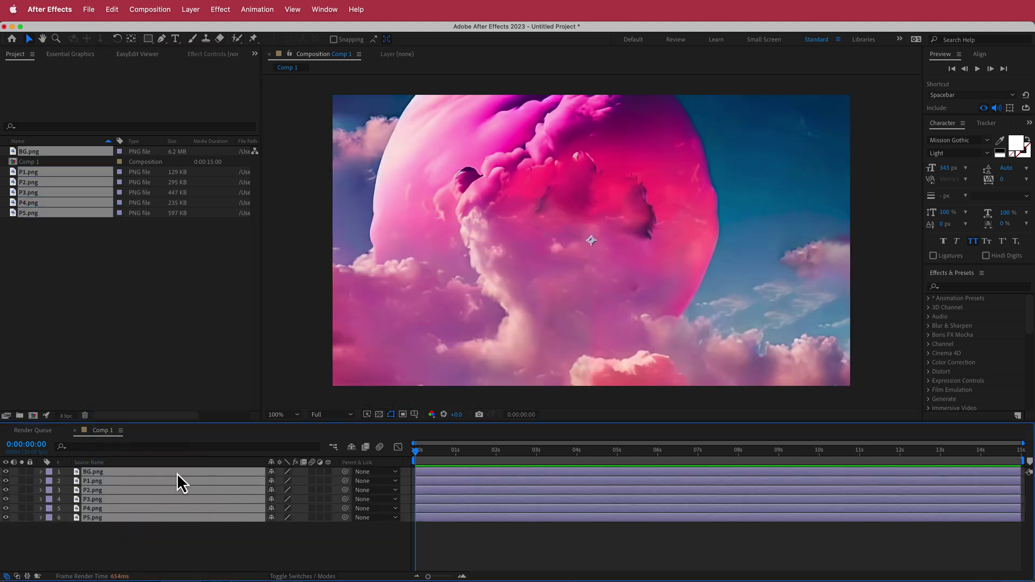
# Step: Scale all six layers to 50% and move the BG.png layer beneath the planet layers
pyautogui.press('s')
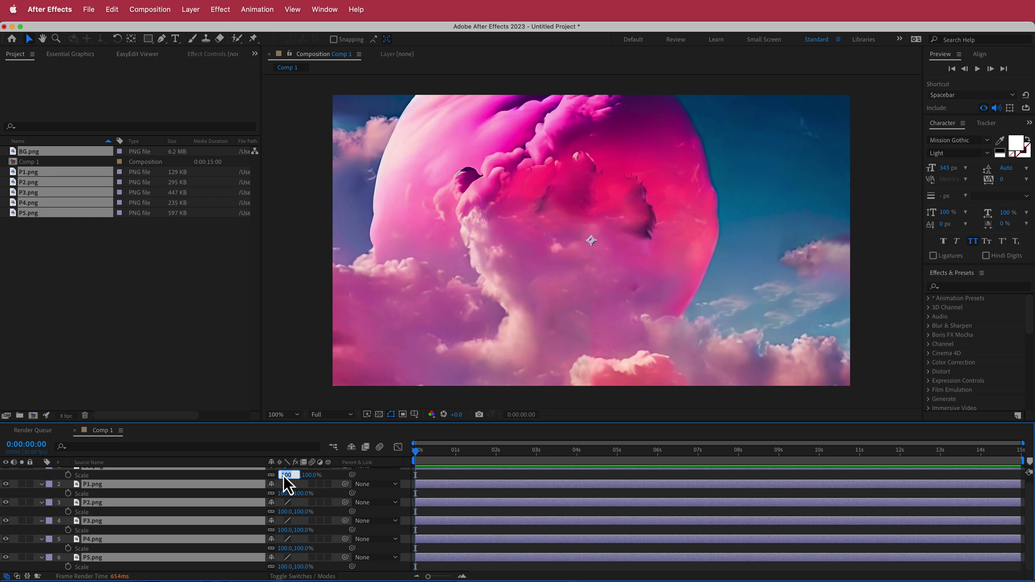
pyautogui.press('Return')
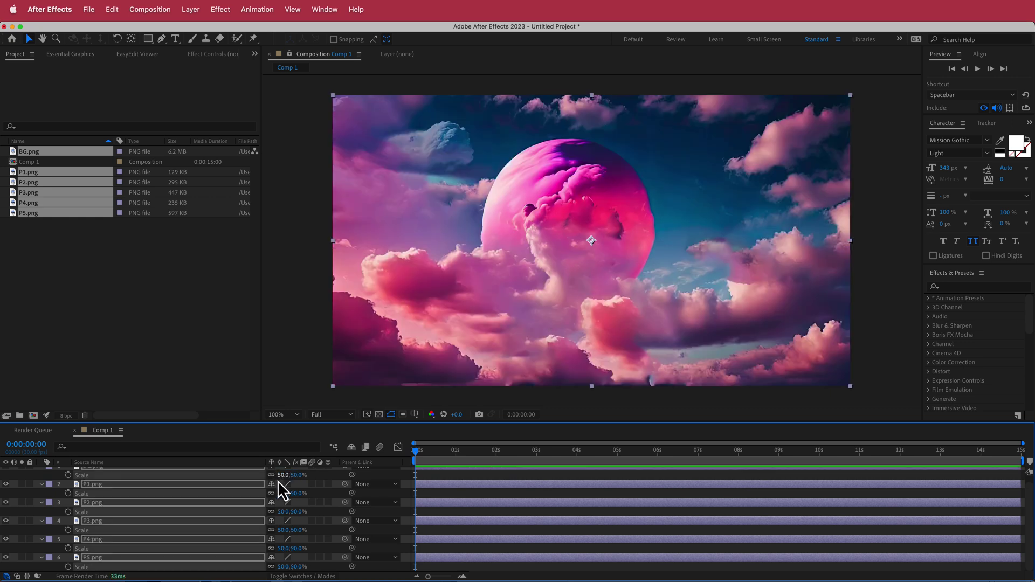
pyautogui.scroll(1, 103, 496)
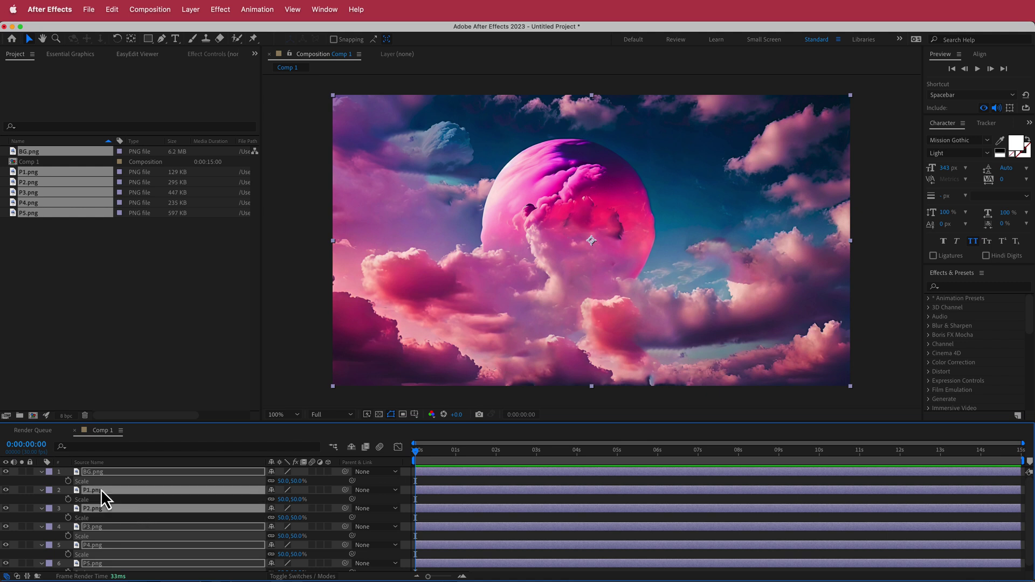
pyautogui.click(129, 479)
pyautogui.moveTo(129, 479); pyautogui.dragTo(141, 574)
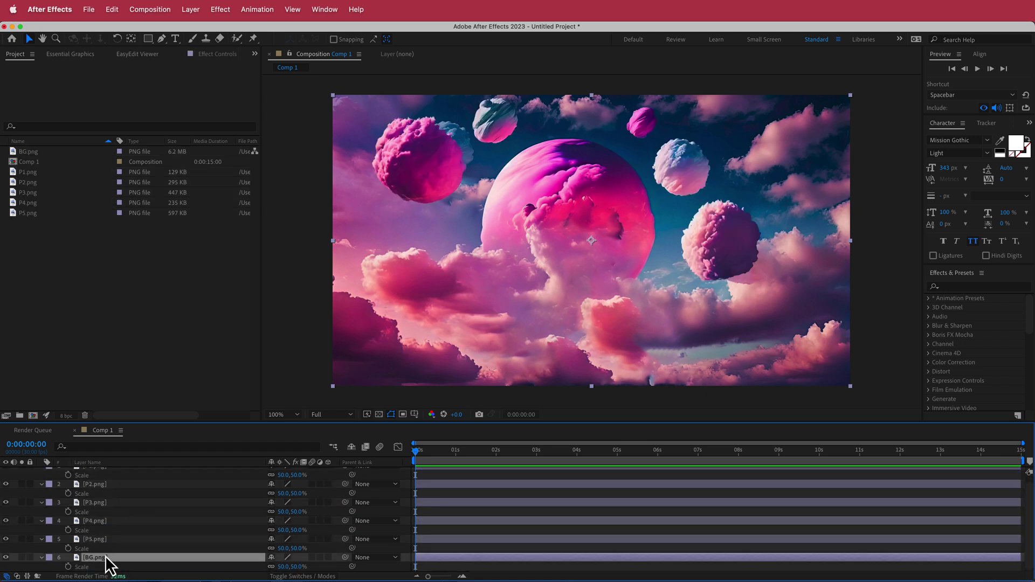
# Step: Add the expression wiggle(1,10) to the P1.png layer's position and scrub through the timeline to preview the motion
pyautogui.scroll(1, 147, 534)
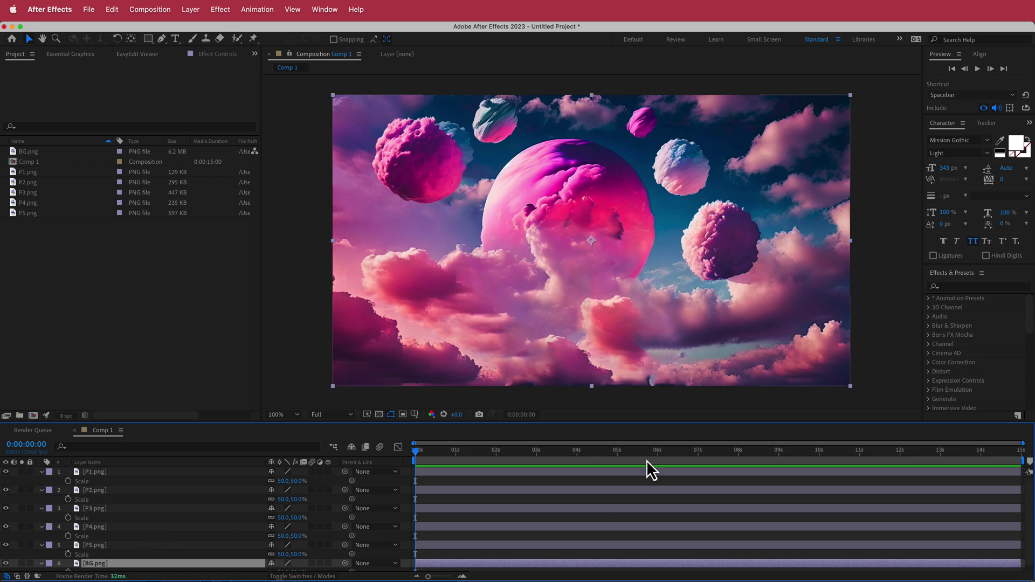
pyautogui.click(112, 472)
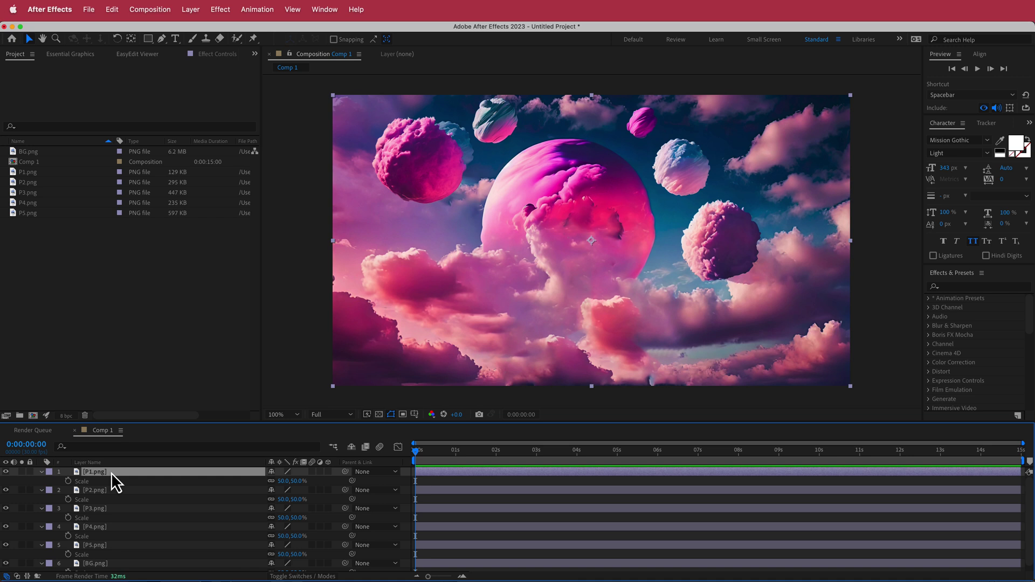
pyautogui.press('p')
pyautogui.keyDown('alt'); pyautogui.click(68, 481); pyautogui.keyUp('alt')
pyautogui.write('wi')
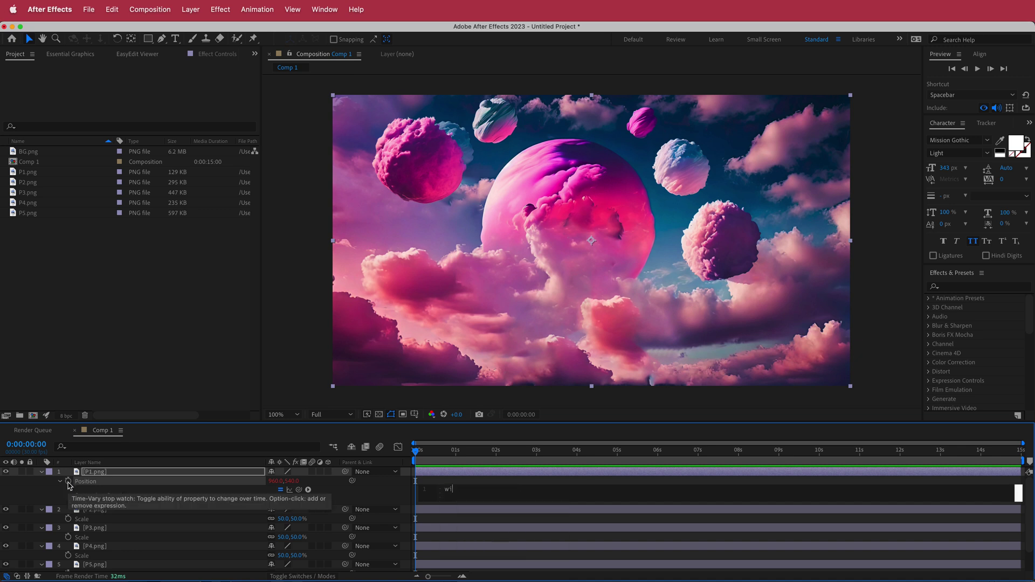
pyautogui.write('g')
pyautogui.press('Return')
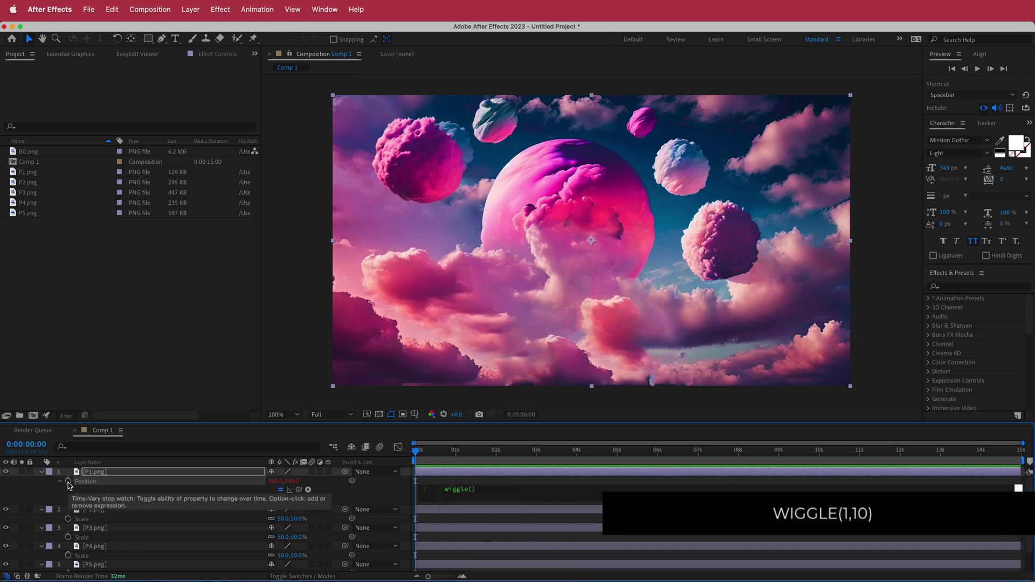
pyautogui.write('1,10')
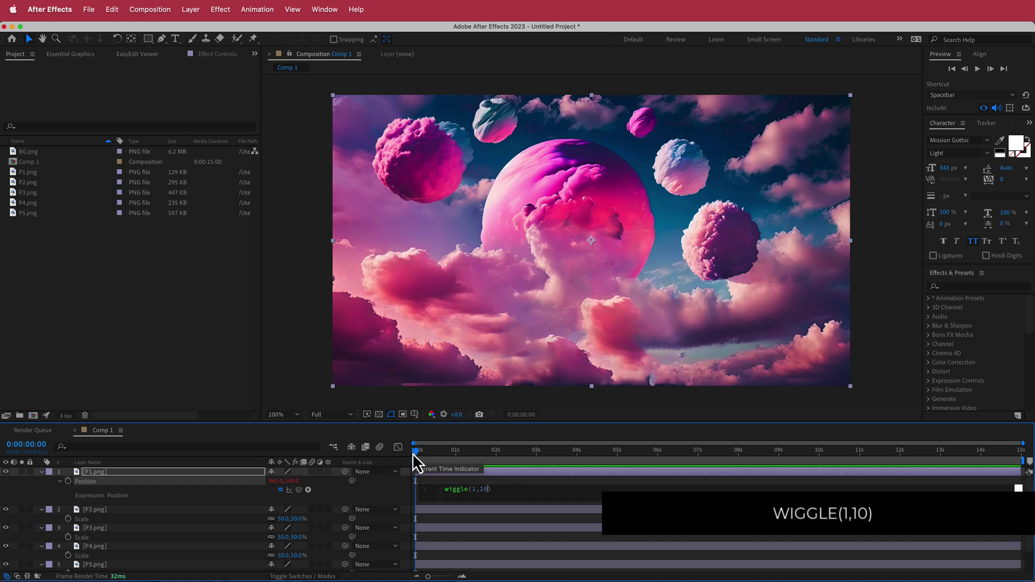
pyautogui.click(417, 451)
pyautogui.moveTo(416, 452)
pyautogui.mouseDown()
pyautogui.moveTo(892, 459)
pyautogui.moveTo(401, 465)
pyautogui.mouseUp()
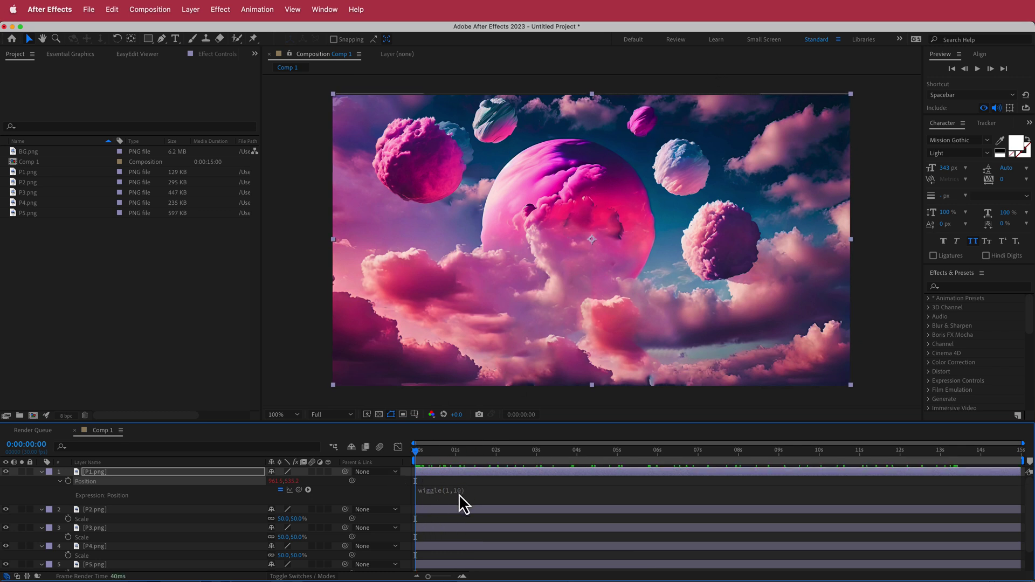
# Step: Add the expression wiggle(0.5,30) to the P2.png layer's position
pyautogui.click(104, 510)
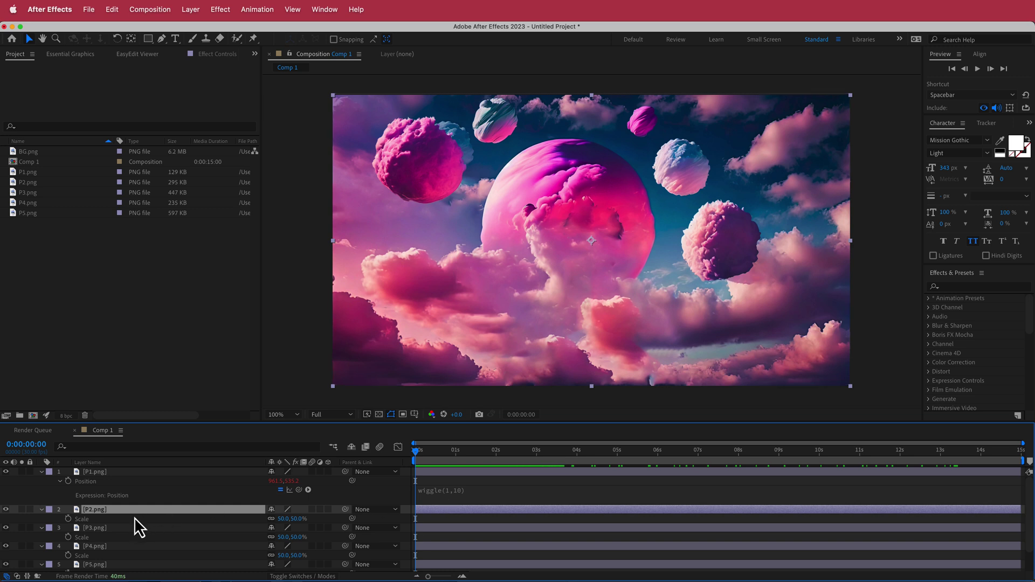
pyautogui.press('p')
pyautogui.keyDown('alt'); pyautogui.click(68, 519); pyautogui.keyUp('alt')
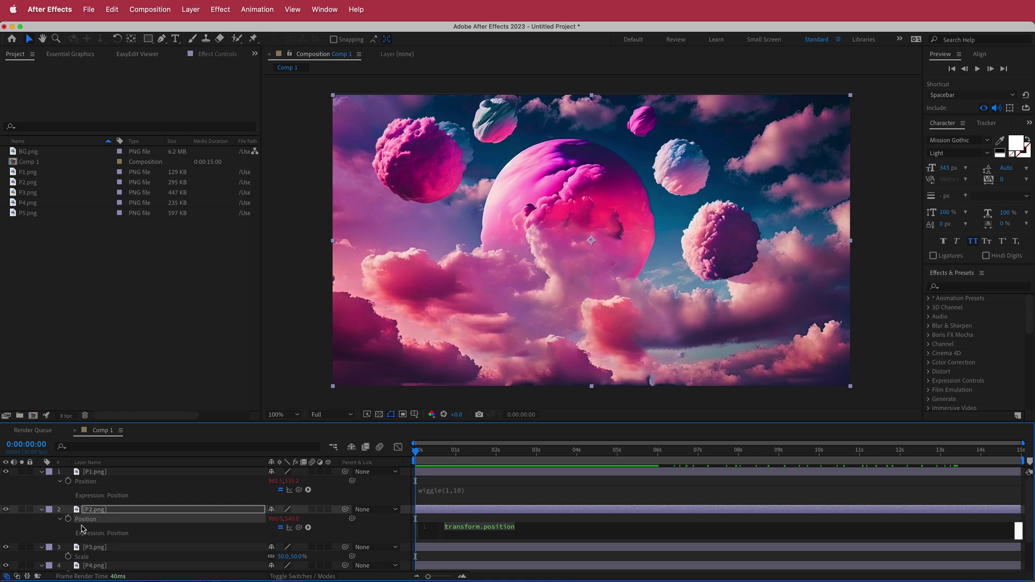
pyautogui.write('wiggl')
pyautogui.press('Return')
pyautogui.write('0.5,30')
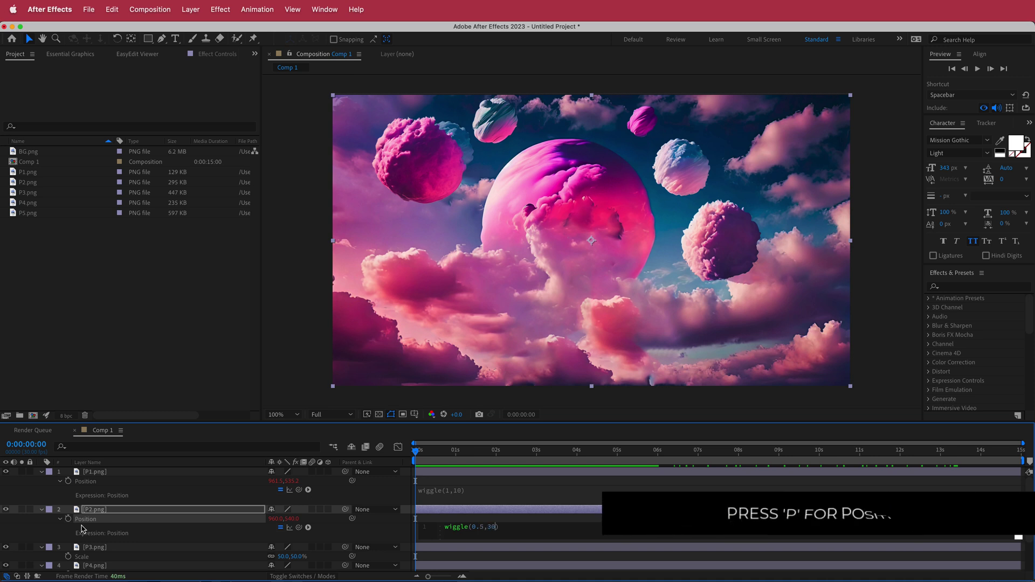
# Step: Add the expression wiggle(0.3,40) to the P3.png layer's position
pyautogui.click(91, 556)
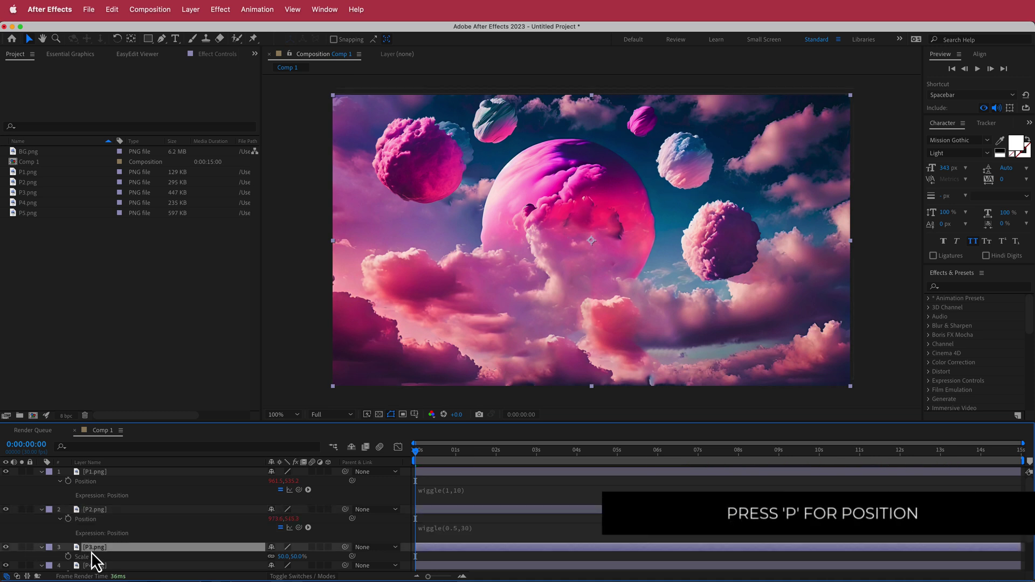
pyautogui.press('p')
pyautogui.keyDown('alt'); pyautogui.click(68, 557); pyautogui.keyUp('alt')
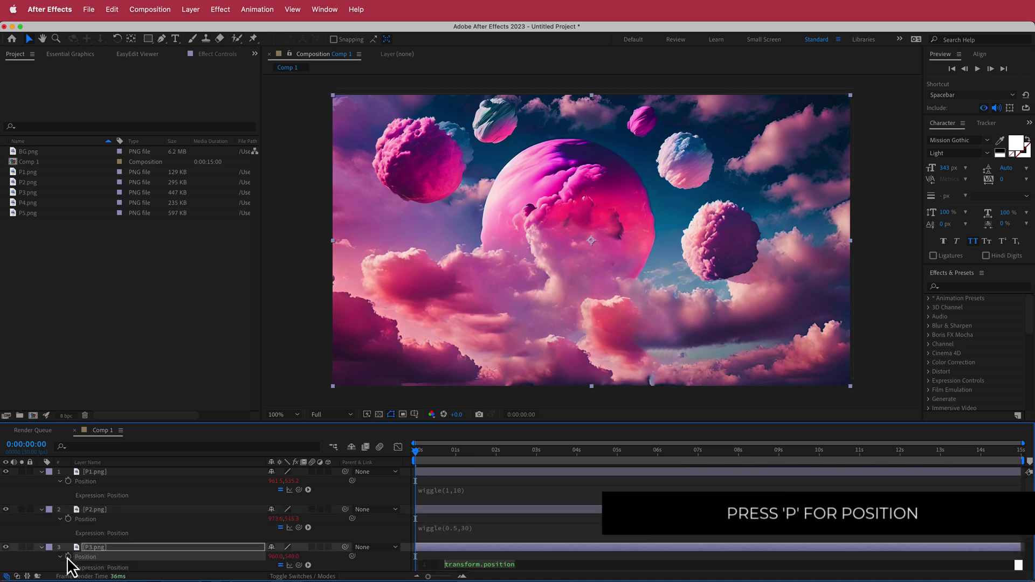
pyautogui.write('wiggle()')
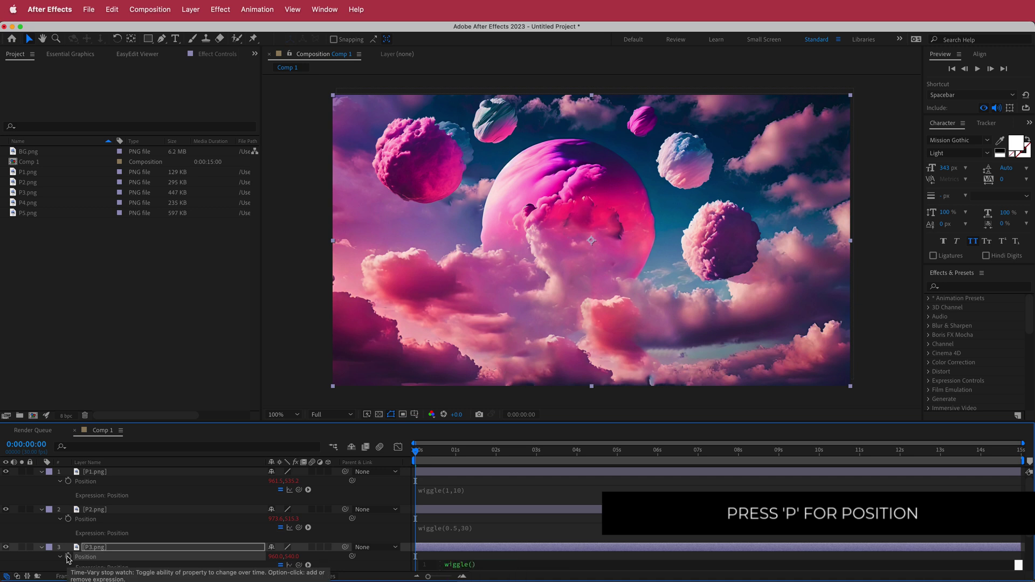
pyautogui.write('0.3,40')
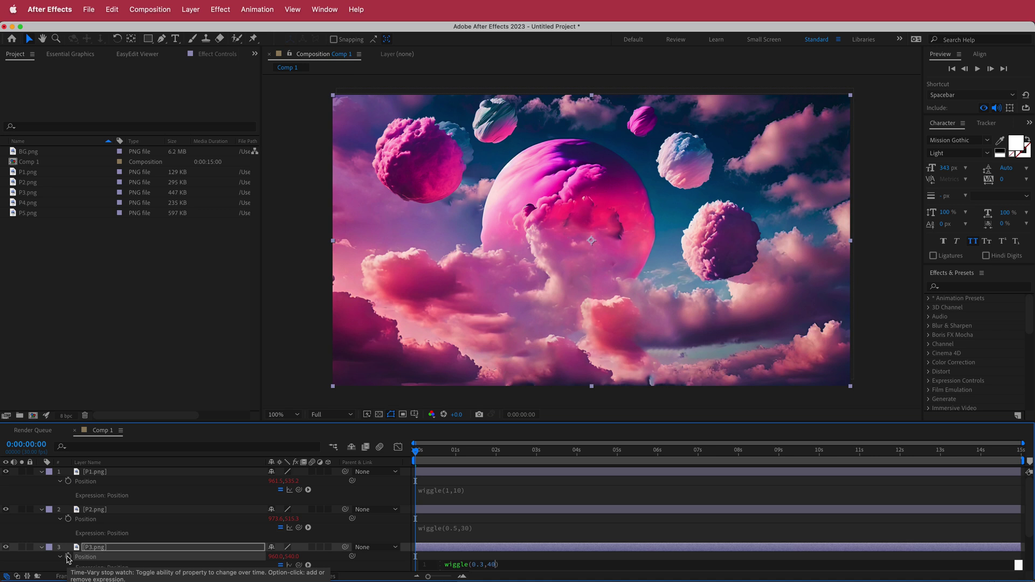
pyautogui.click(419, 529)
# Step: Keyframe the P4.png layer's position at 0 seconds, and at 3 seconds move the planet down to about 952, 614
pyautogui.scroll(-2, 490, 519)
pyautogui.click(104, 525)
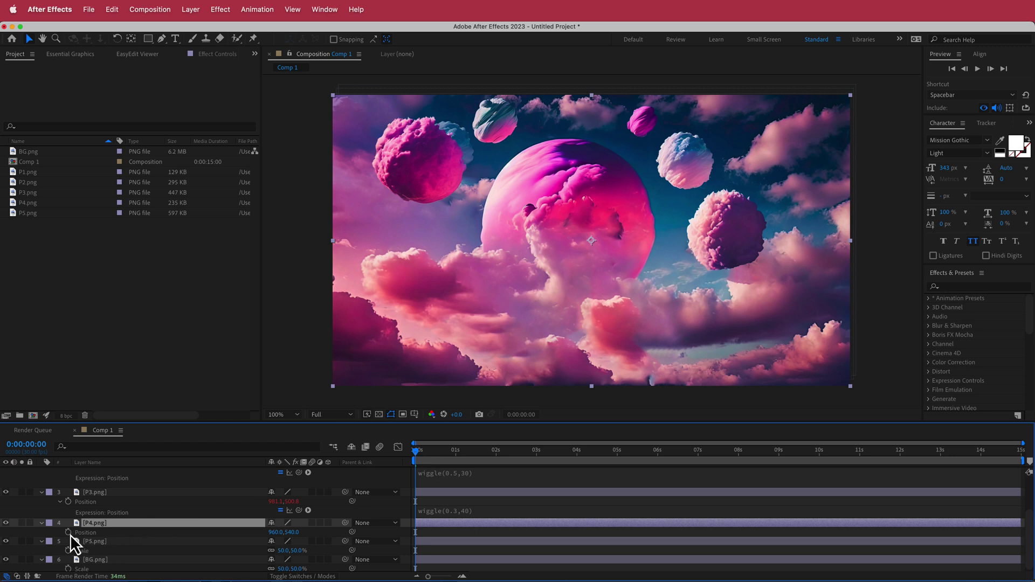
pyautogui.click(68, 533)
pyautogui.moveTo(418, 452); pyautogui.dragTo(1033, 432)
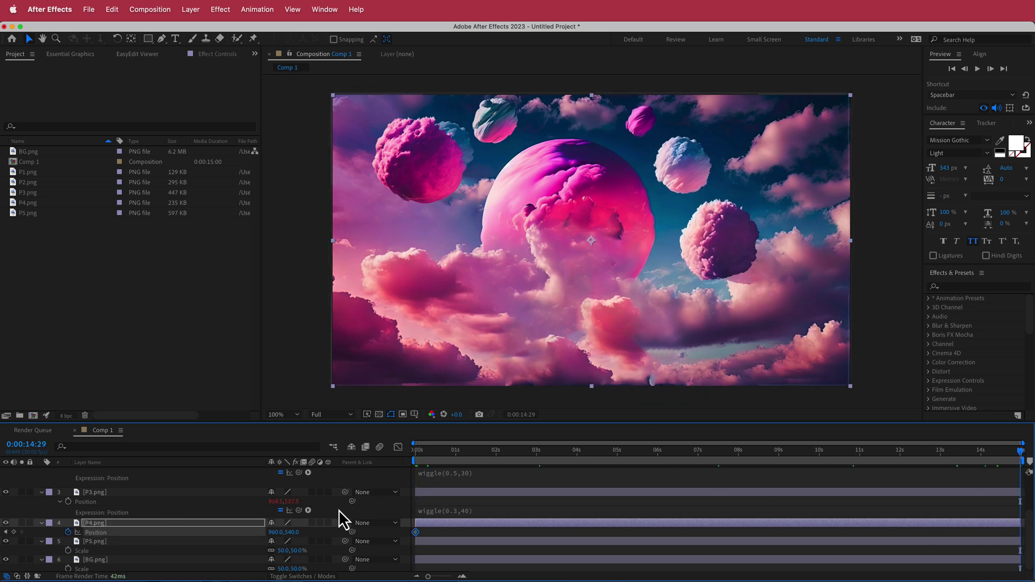
pyautogui.moveTo(1020, 454); pyautogui.dragTo(535, 464)
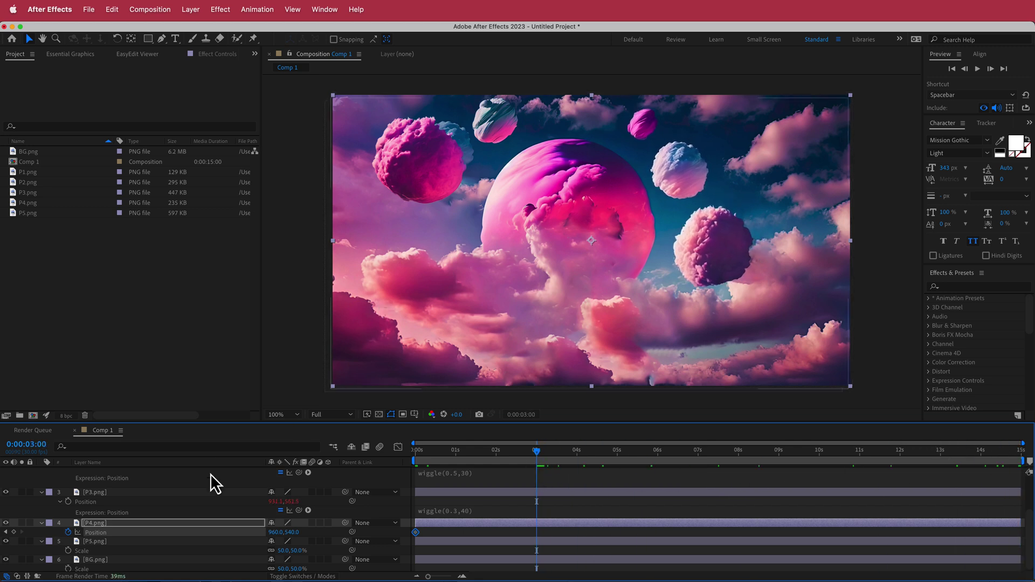
pyautogui.moveTo(501, 131); pyautogui.dragTo(497, 144)
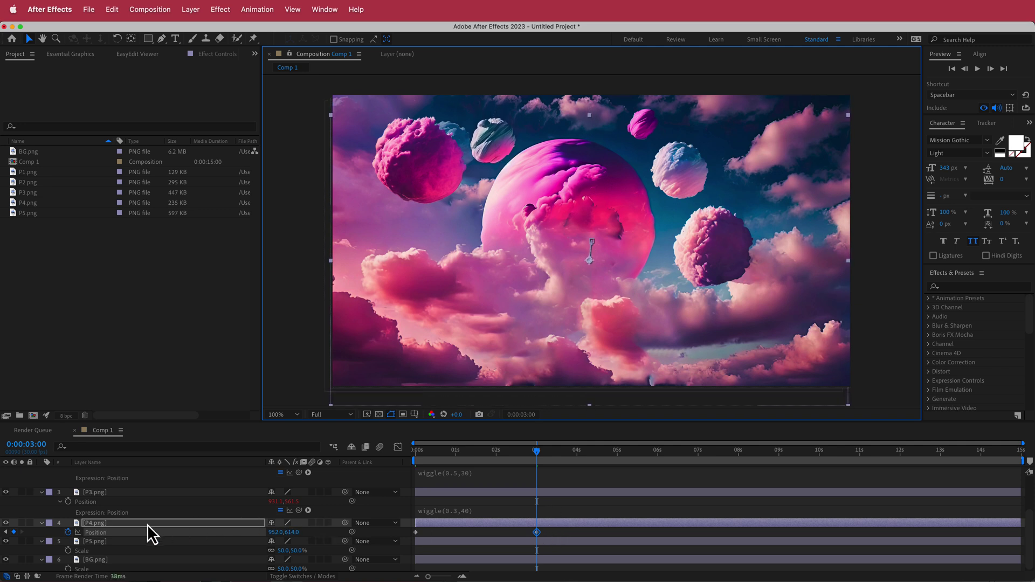
# Step: Add the expression loopOut("pingpong") to the P4.png layer's position and scrub through the timeline to preview the loop
pyautogui.keyDown('alt'); pyautogui.click(68, 533); pyautogui.keyUp('alt')
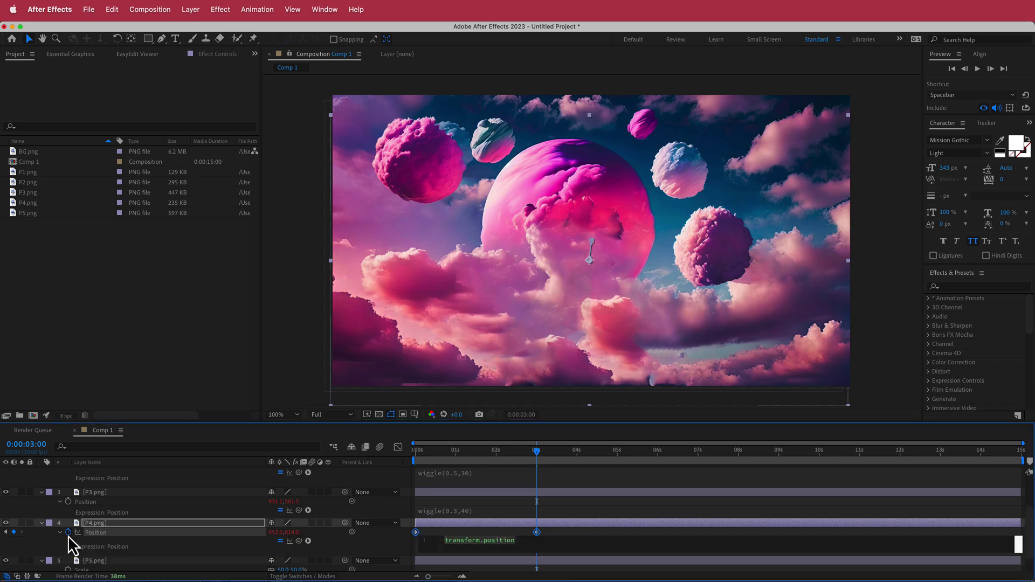
pyautogui.write('loopIn')
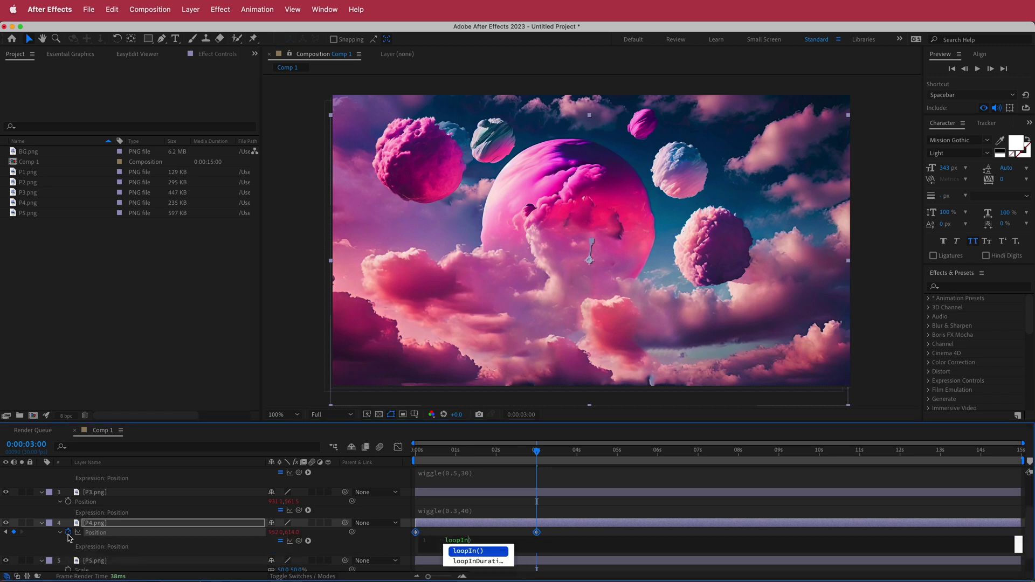
pyautogui.press('BackSpace')
pyautogui.write('ou')
pyautogui.press('Return')
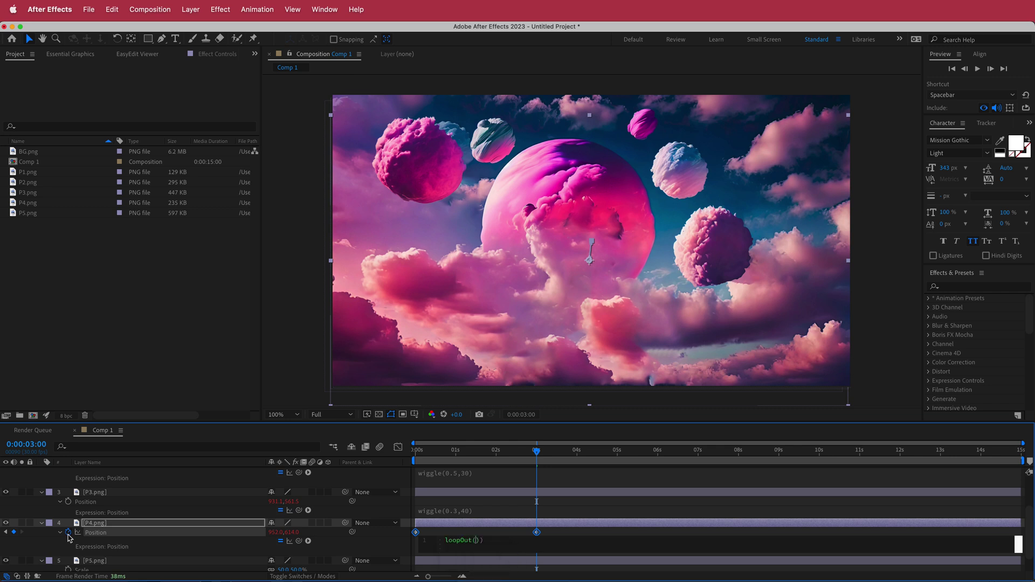
pyautogui.write('"p')
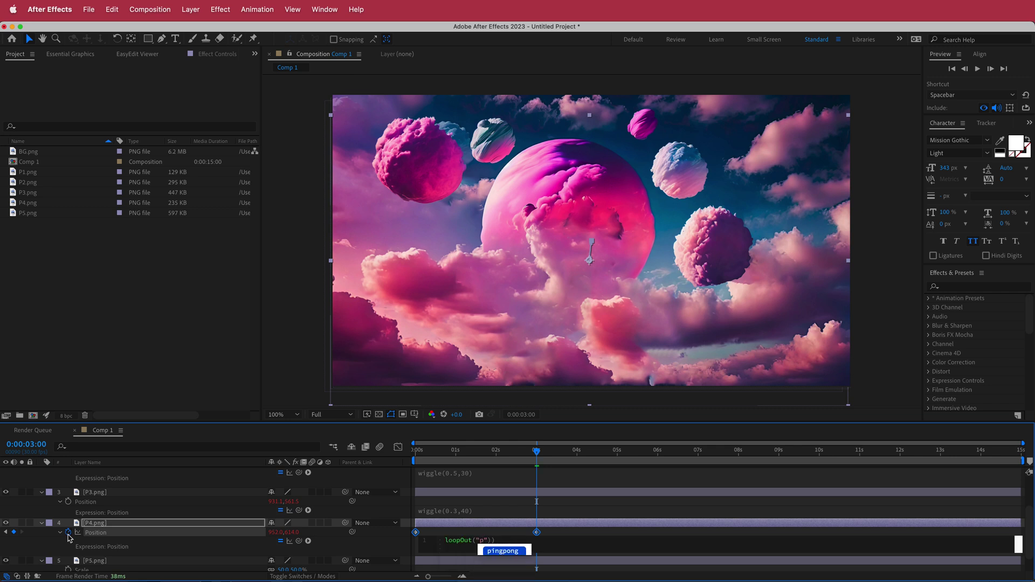
pyautogui.press('Return')
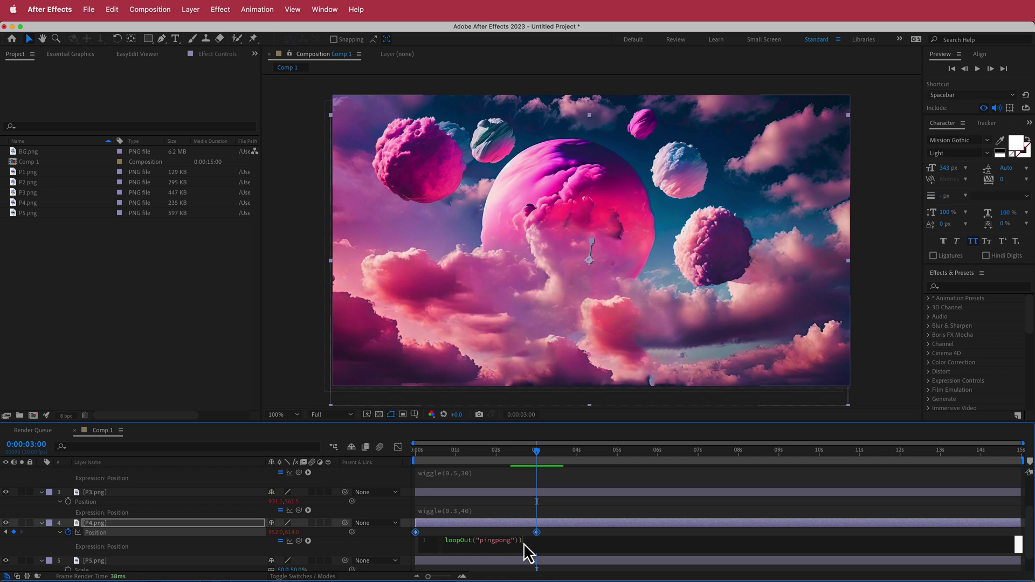
pyautogui.moveTo(539, 454); pyautogui.dragTo(523, 478)
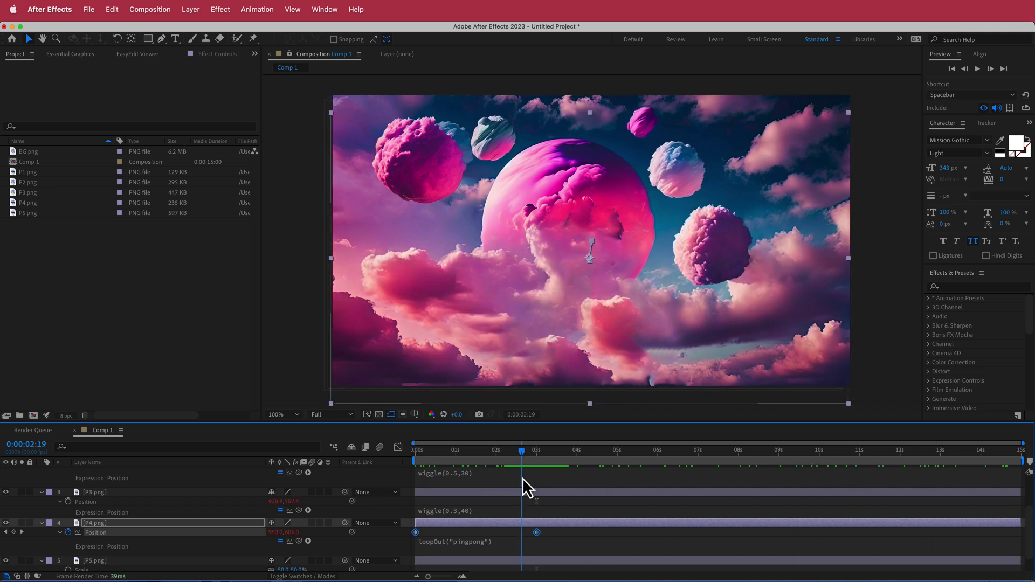
# Step: Add the expression wiggle(1,4) to the P5.png layer's position
pyautogui.click(116, 562)
pyautogui.scroll(-1, 135, 513)
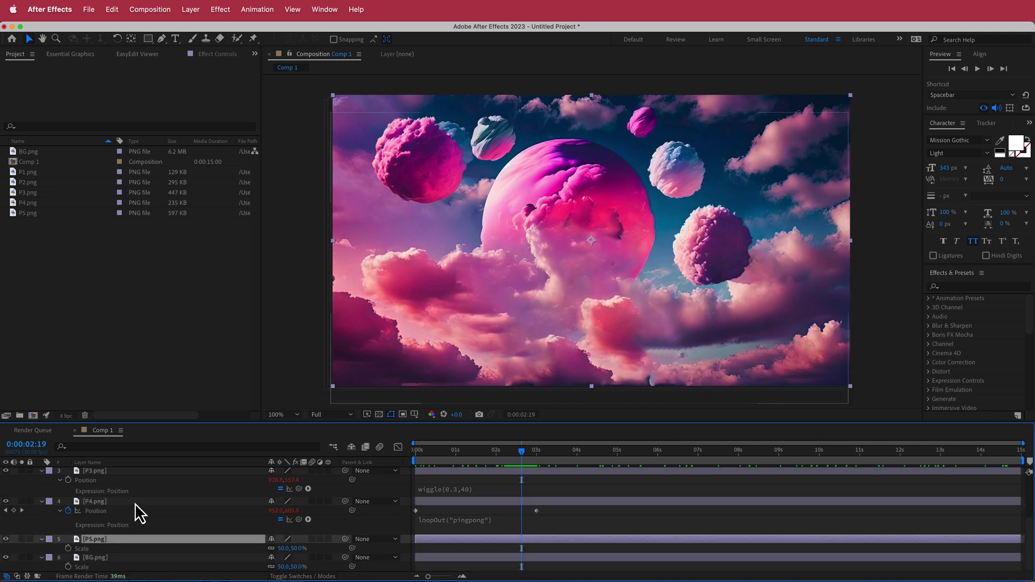
pyautogui.press('p')
pyautogui.keyDown('alt'); pyautogui.click(68, 549); pyautogui.keyUp('alt')
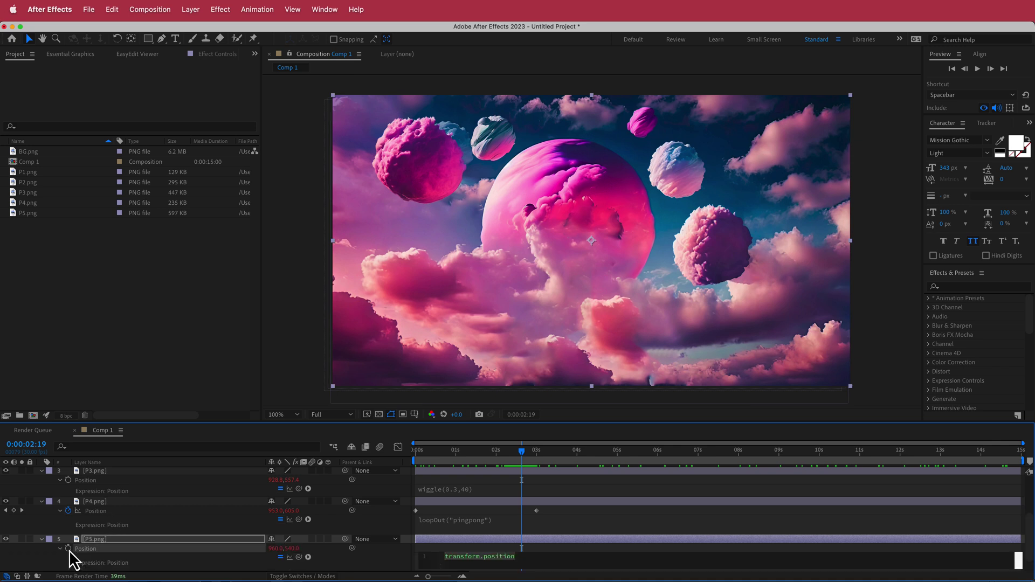
pyautogui.write('wiggle(')
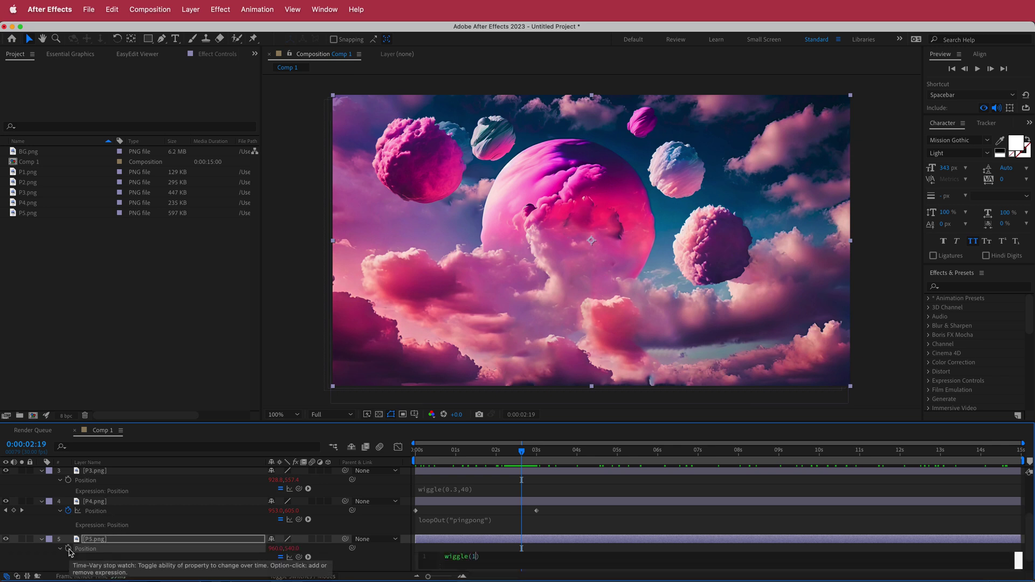
pyautogui.write('1,4')
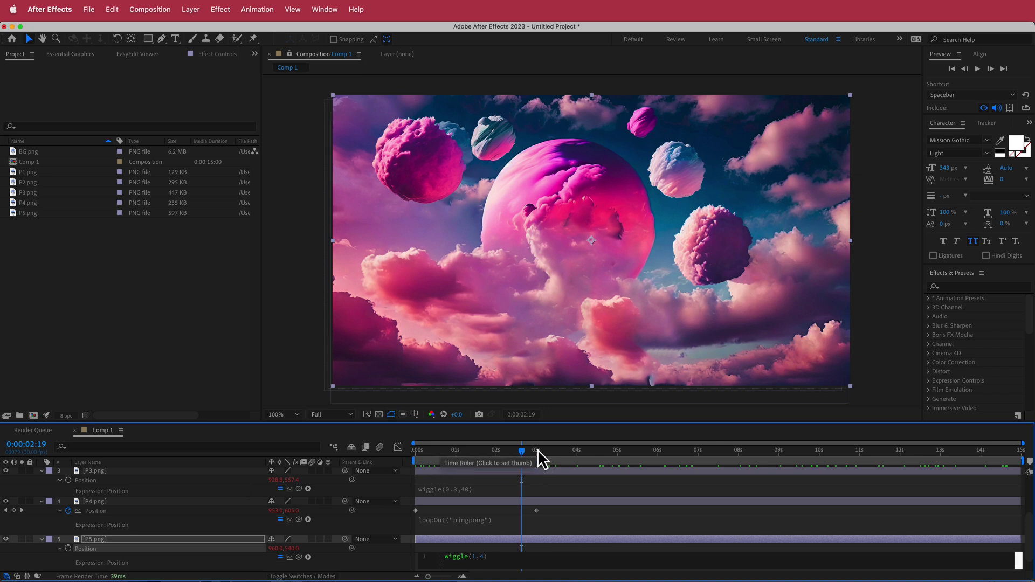
# Step: Return to 0 seconds and apply the CC Slant effect to the BG.png layer
pyautogui.moveTo(520, 454); pyautogui.dragTo(365, 474)
pyautogui.scroll(-2, 156, 531)
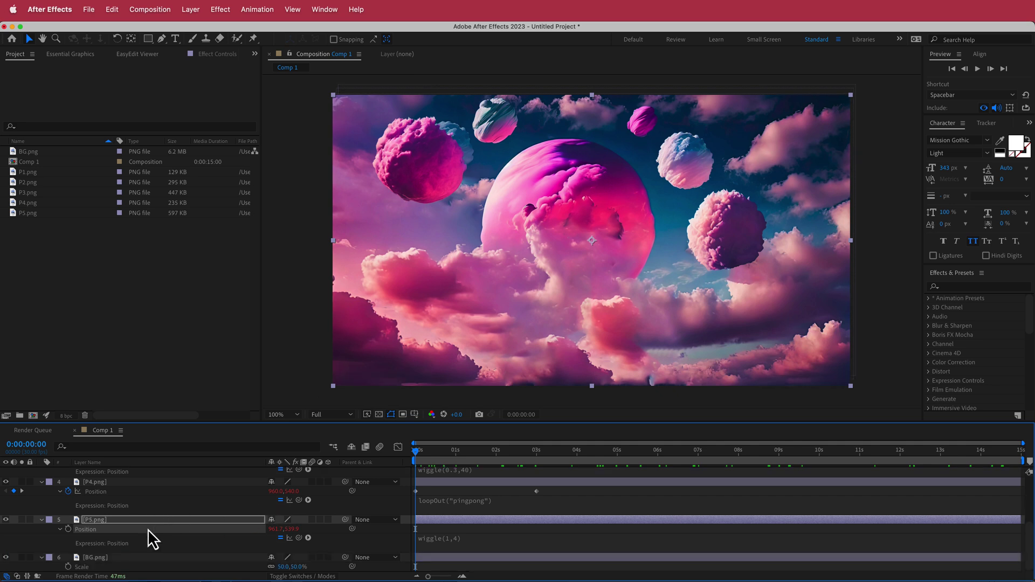
pyautogui.click(127, 557)
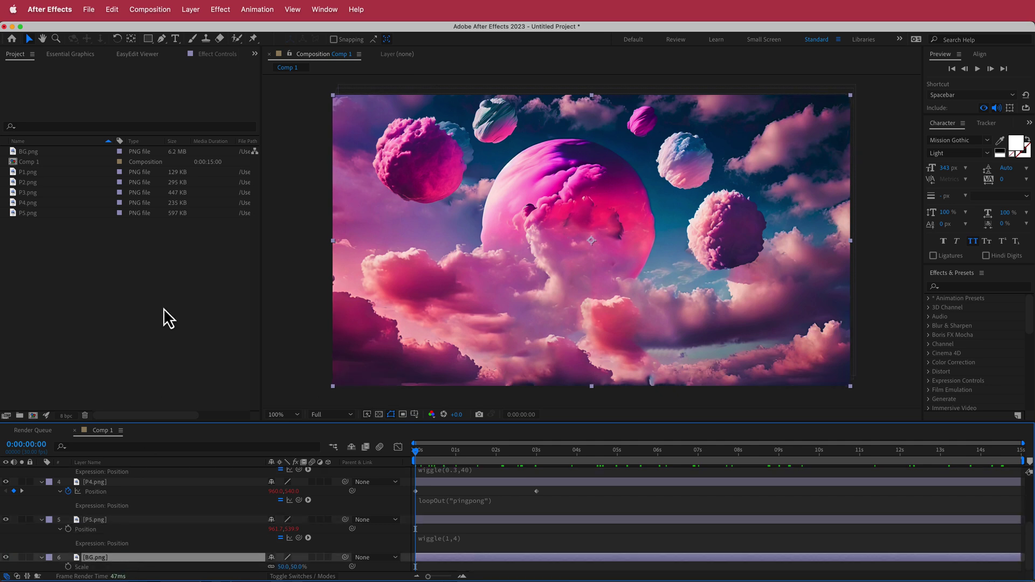
pyautogui.hotkey('ctrl', 'space')
pyautogui.write('c')
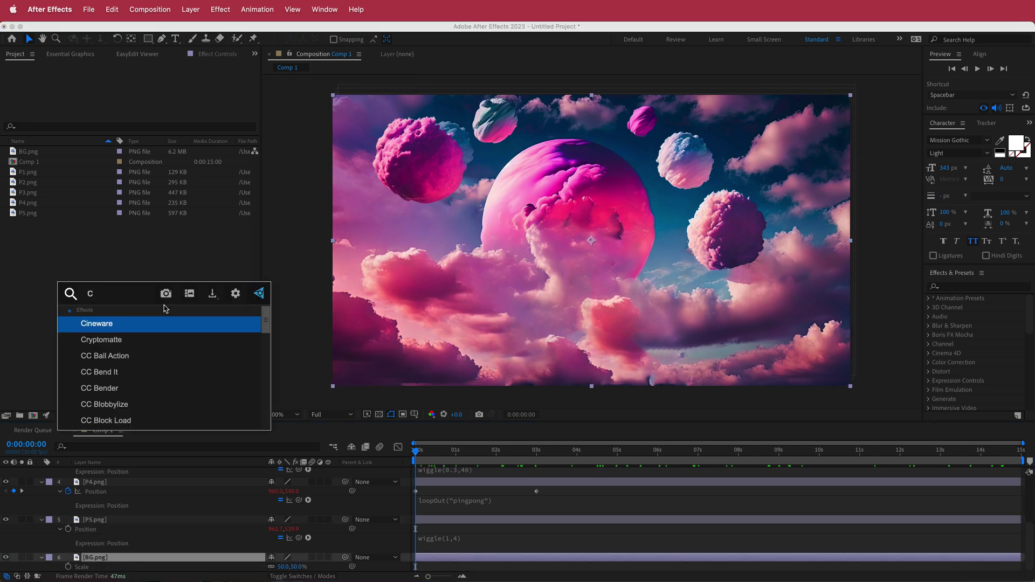
pyautogui.write('c sl')
pyautogui.press('Return')
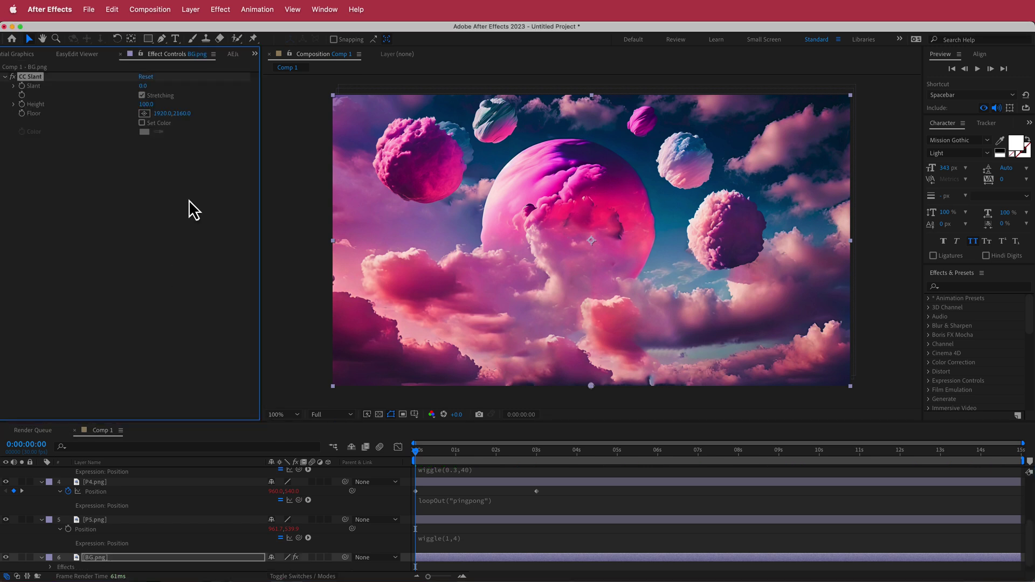
# Step: Place the CC Slant floor point near the centre of the image, at about 1924, 1080
pyautogui.click(144, 113)
pyautogui.click(591, 233)
pyautogui.moveTo(592, 238); pyautogui.dragTo(594, 244)
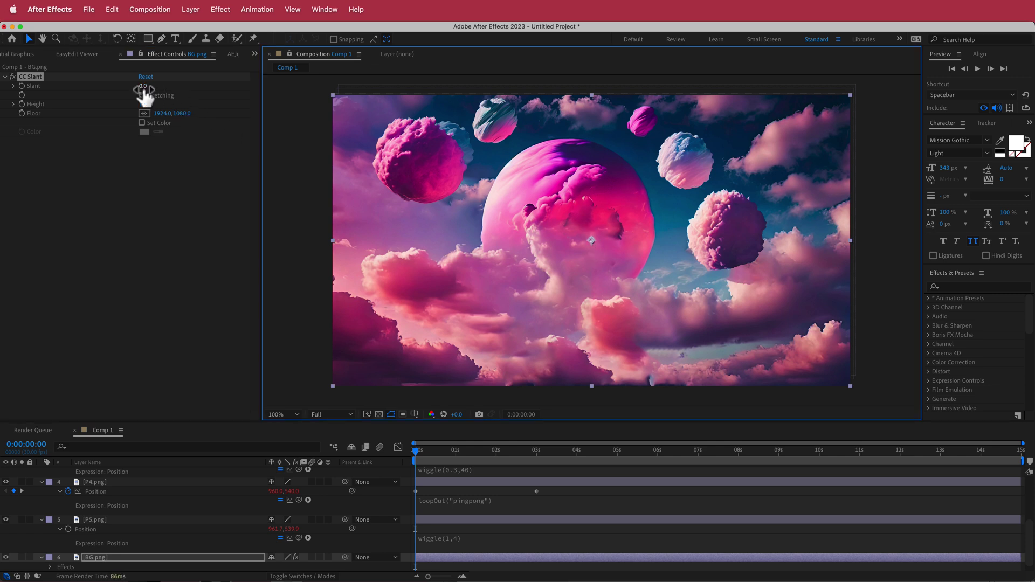
# Step: Enable keyframing for the CC Slant effect's Slant at 0 seconds and set its value to -10
pyautogui.click(126, 90)
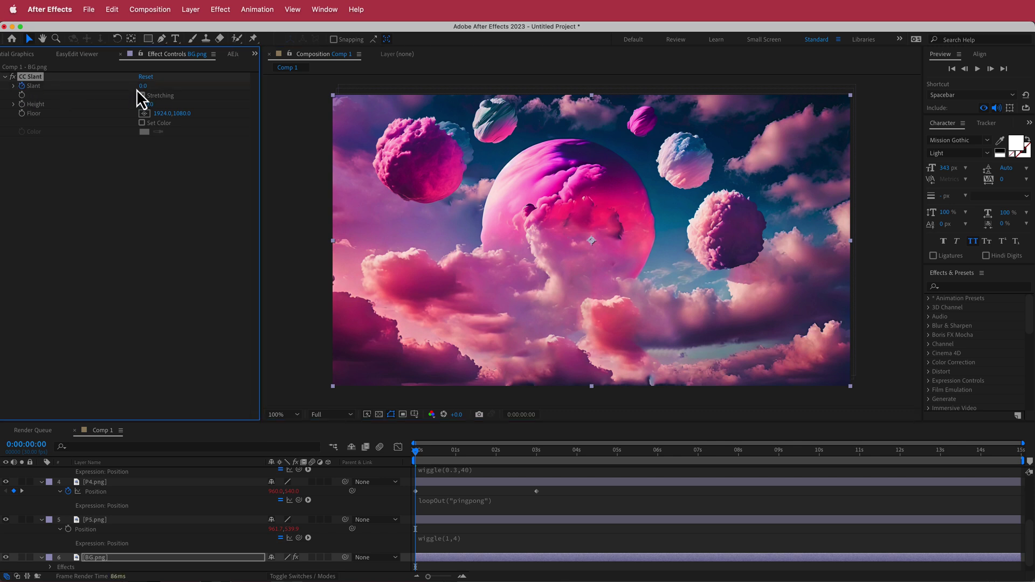
pyautogui.click(141, 87)
pyautogui.write('-10')
pyautogui.press('Return')
# Step: Keyframe the Slant at 10 on the composition's last frame, 0:00:14:29, and scrub back through the timeline to preview it
pyautogui.moveTo(424, 457); pyautogui.dragTo(1021, 459)
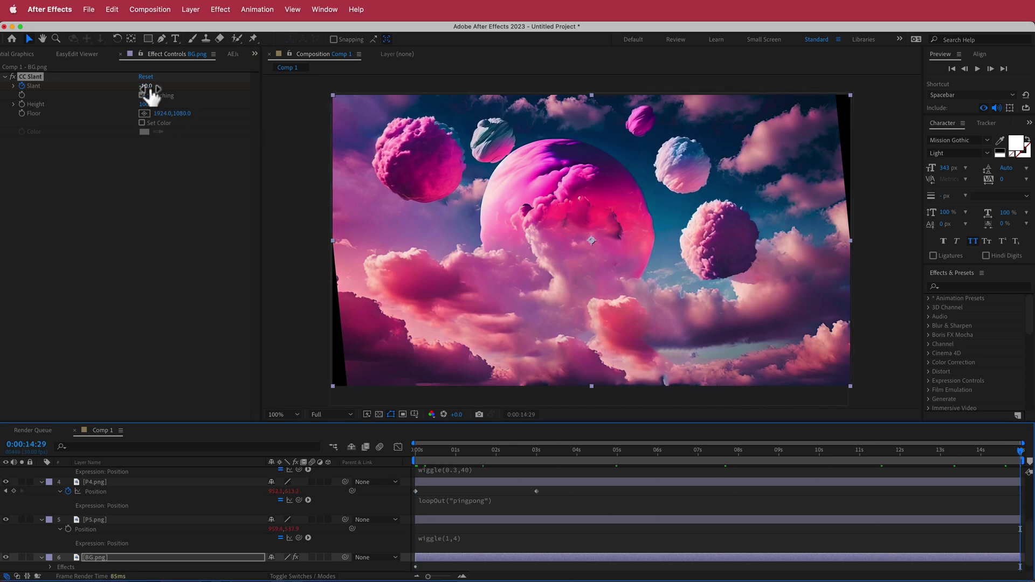
pyautogui.click(148, 87)
pyautogui.write('10')
pyautogui.press('Return')
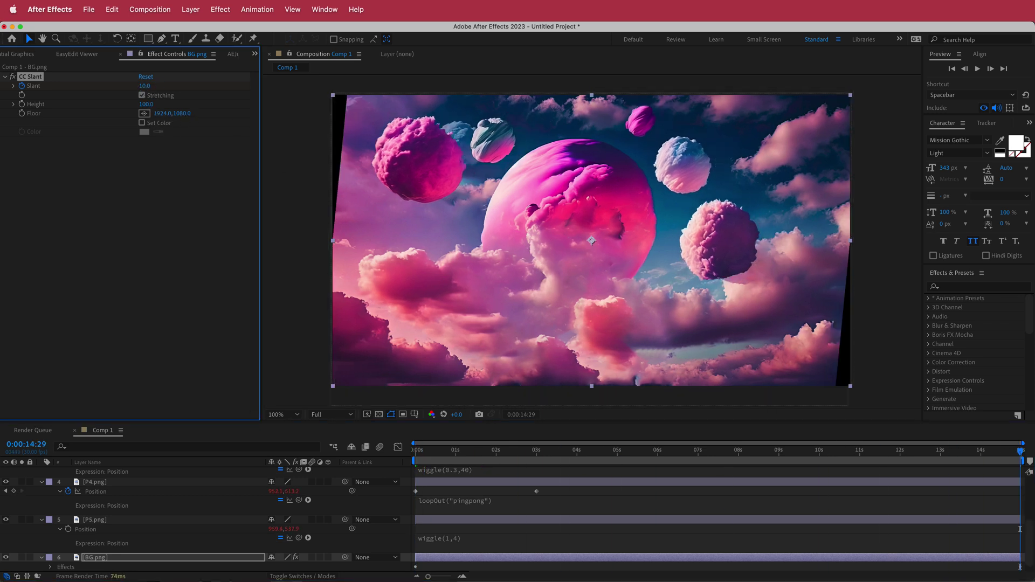
pyautogui.moveTo(1019, 460); pyautogui.dragTo(448, 447)
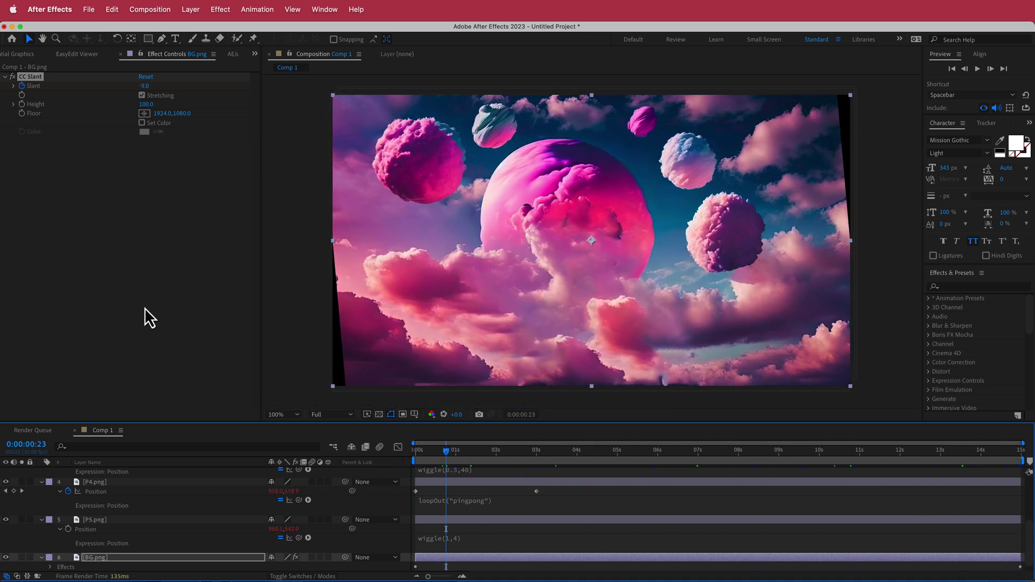
# Step: Add the Motion Tile effect to the BG.png layer and place it above CC Slant
pyautogui.hotkey('ctrl', 'space')
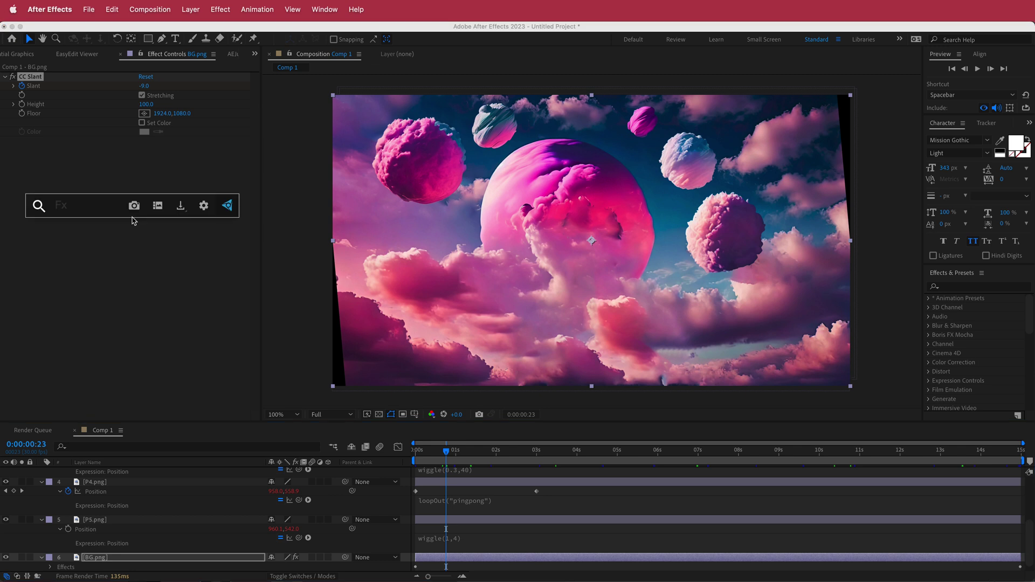
pyautogui.write('mot')
pyautogui.press('Return')
pyautogui.moveTo(37, 141); pyautogui.dragTo(42, 76)
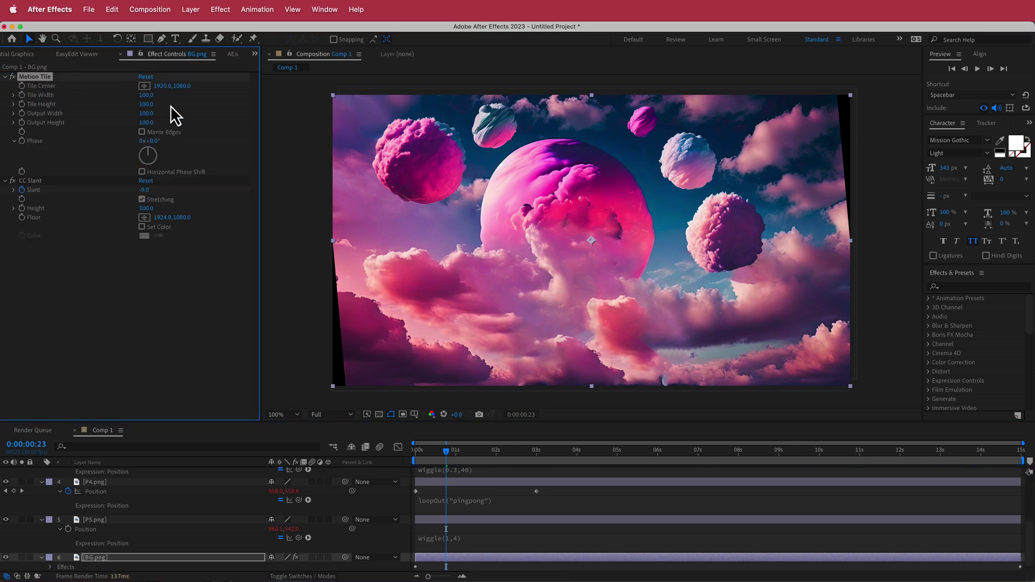
# Step: Set Motion Tile's output width to 380 and output height to 460, enable Mirror Edges, and scrub through the timeline to check the edges
pyautogui.moveTo(154, 116)
pyautogui.mouseDown()
pyautogui.moveTo(178, 114)
pyautogui.moveTo(172, 122)
pyautogui.mouseUp()
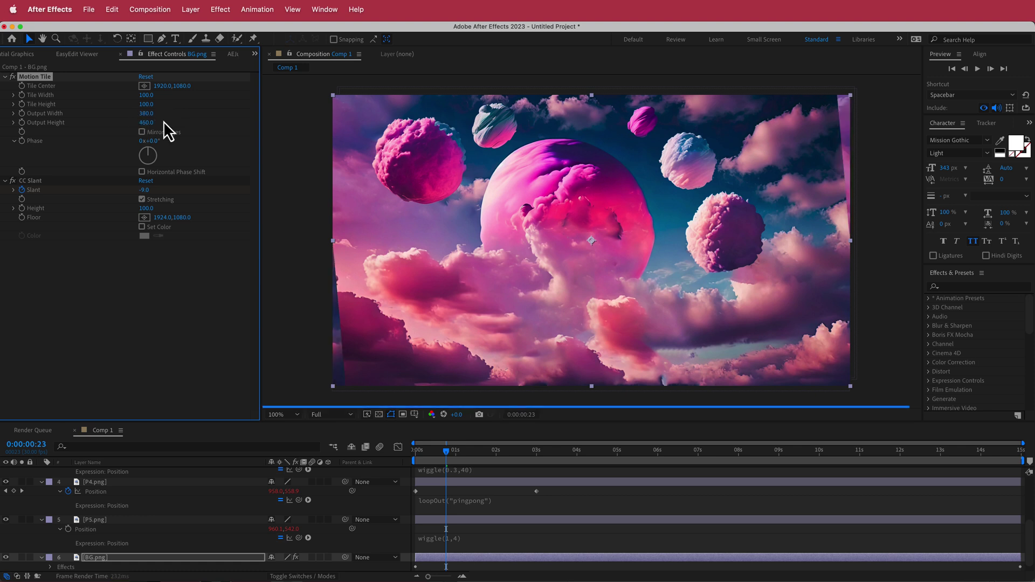
pyautogui.click(142, 133)
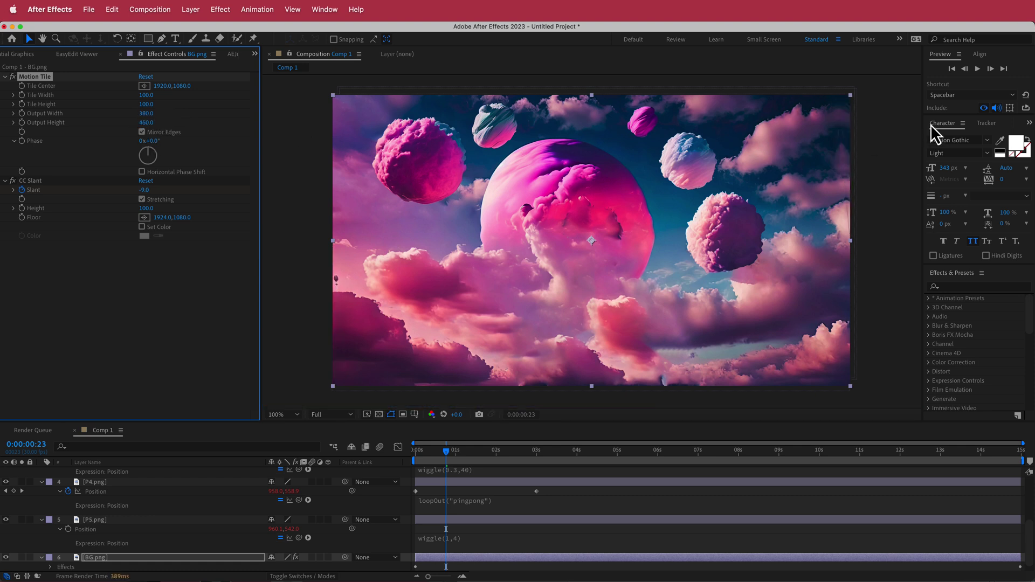
pyautogui.moveTo(447, 452); pyautogui.dragTo(1026, 453)
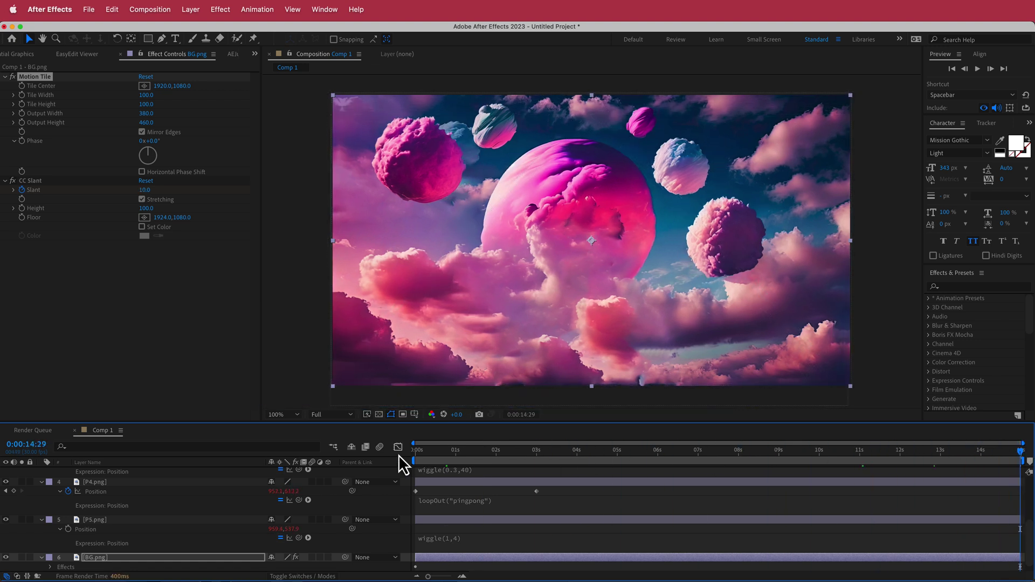
# Step: Pre-compose all the planet and background layers into a new composition named BG
pyautogui.click(112, 560)
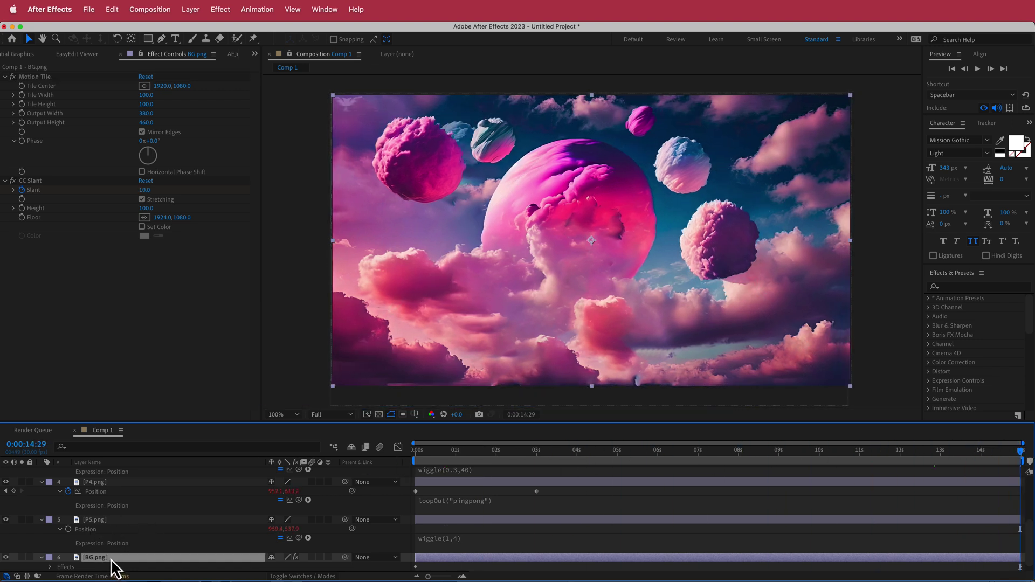
pyautogui.scroll(5, 119, 534)
pyautogui.keyDown('shift'); pyautogui.click(119, 473); pyautogui.keyUp('shift')
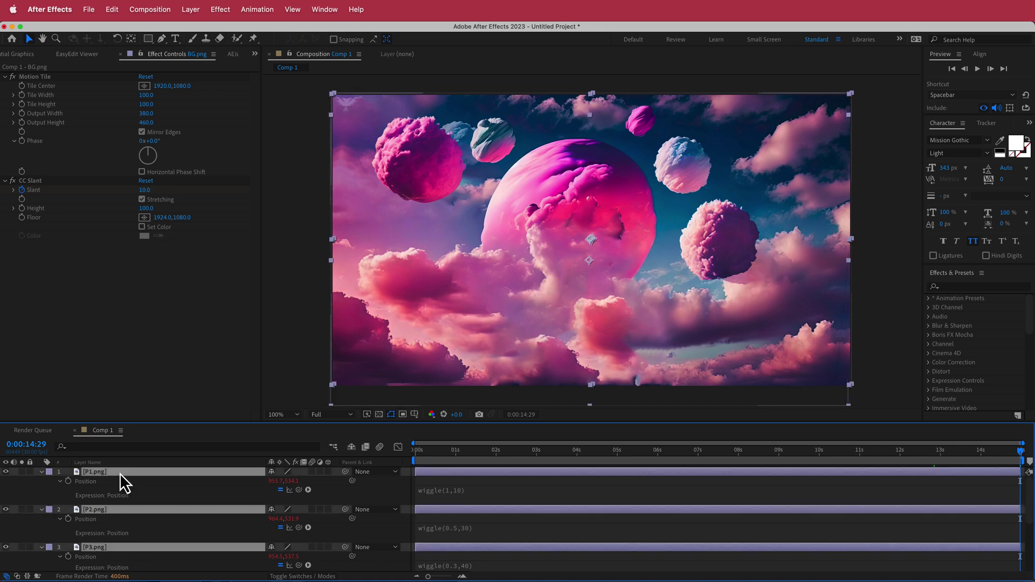
pyautogui.click(193, 10)
pyautogui.click(253, 387)
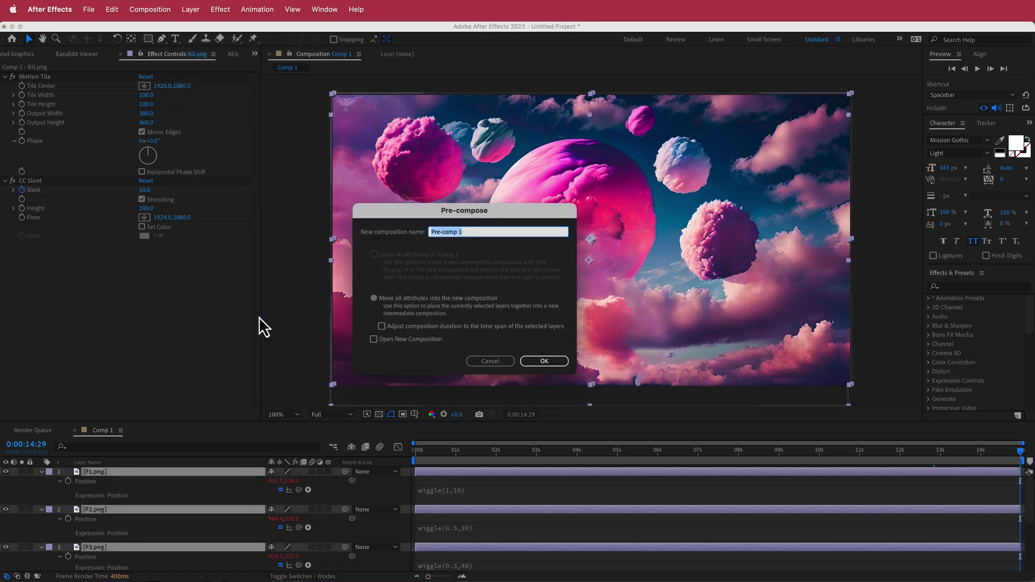
pyautogui.write('BG')
pyautogui.click(545, 361)
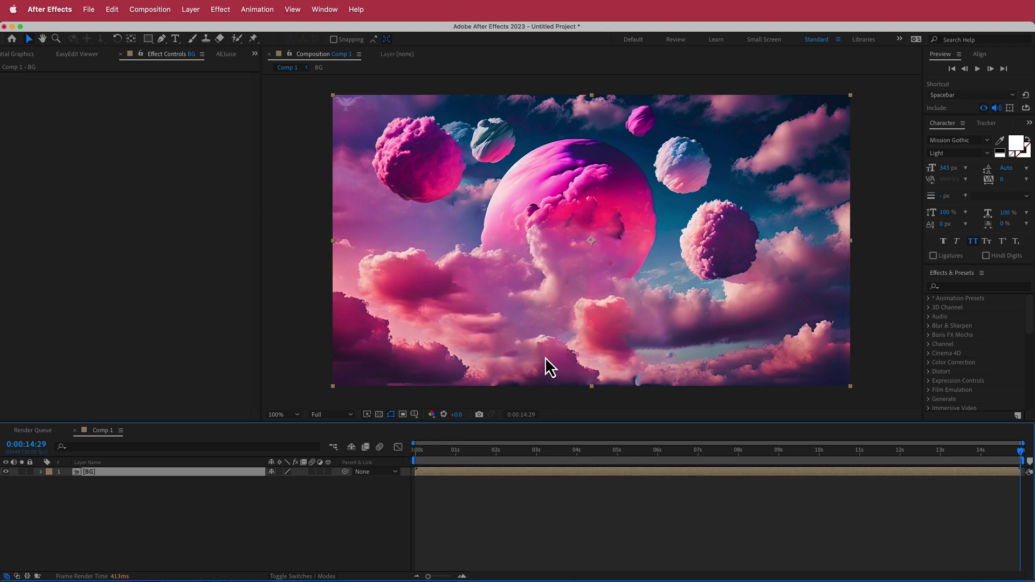
# Step: Switch to Illustrator, replace the WORKHARD text with CREATE THE FUTURE, and shift it to sit roughly centred over the artboard
pyautogui.press('super+Tab')
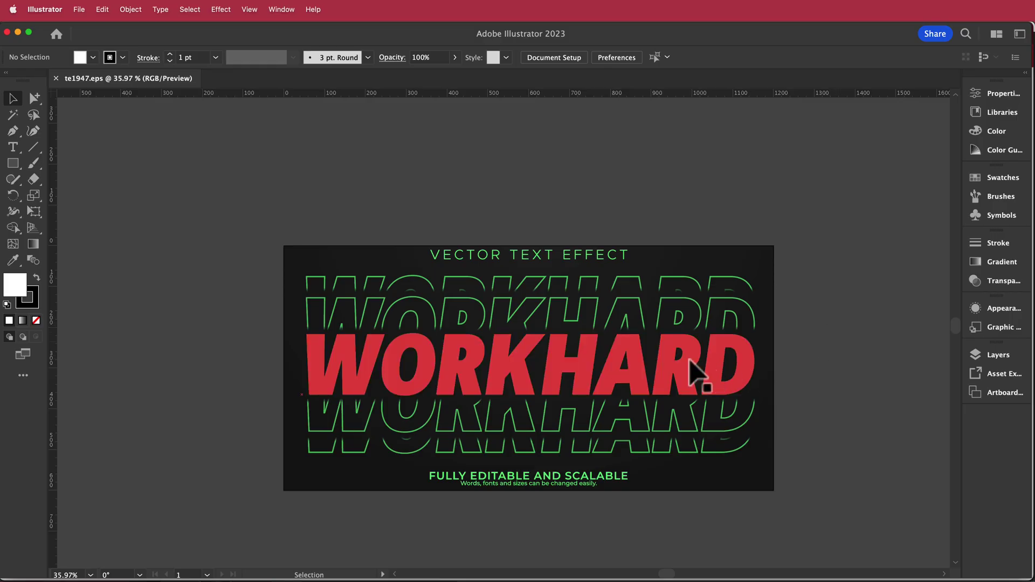
pyautogui.doubleClick(442, 362)
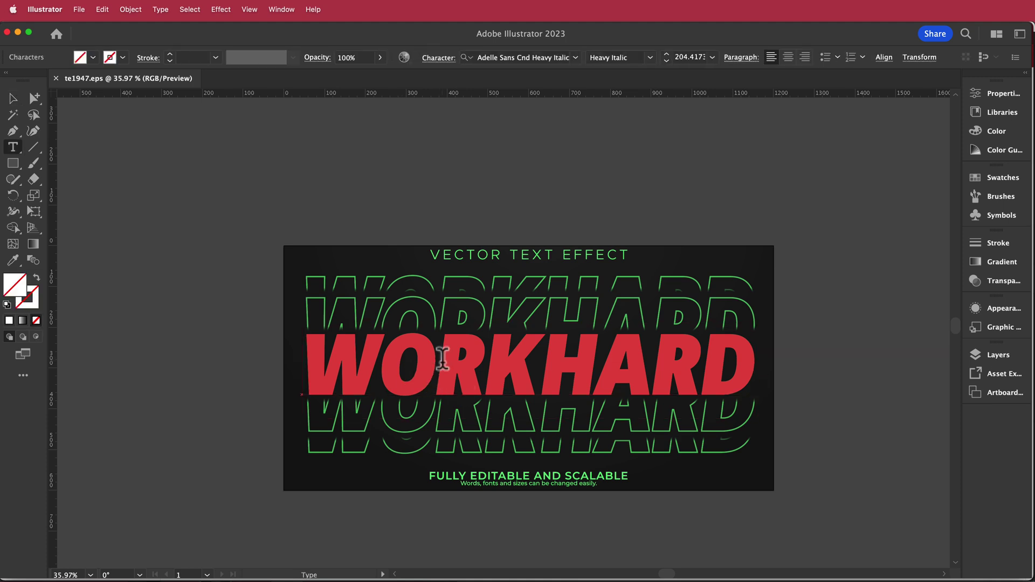
pyautogui.hotkey('ctrl', 'a')
pyautogui.press('BackSpace')
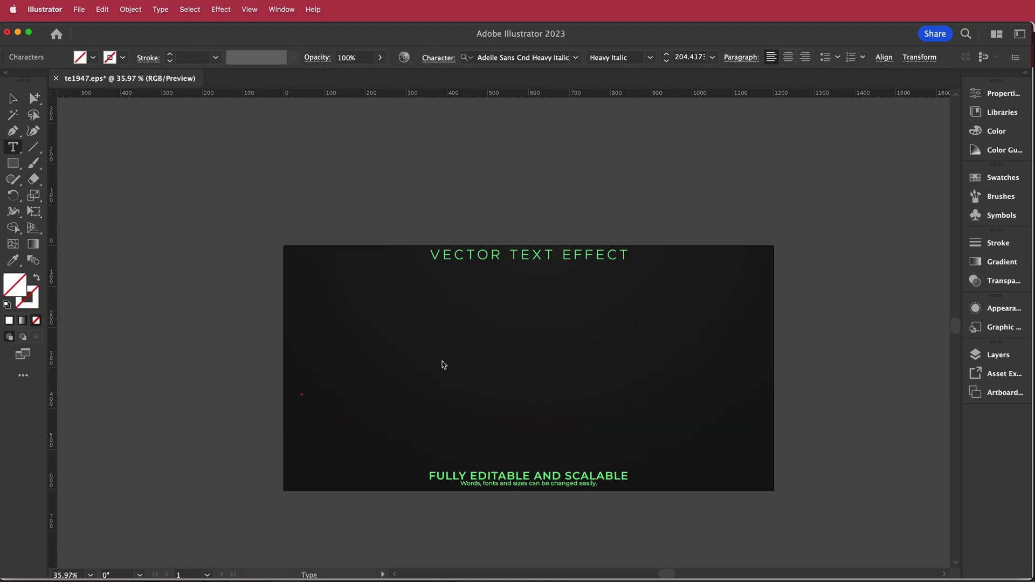
pyautogui.write('CREATE THE')
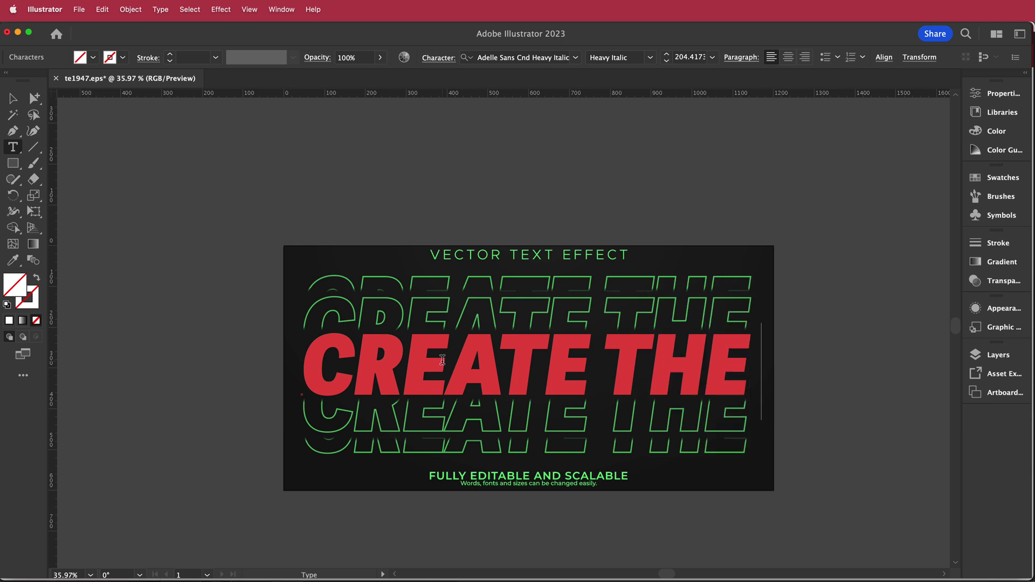
pyautogui.write(' FUTU')
pyautogui.write('RE')
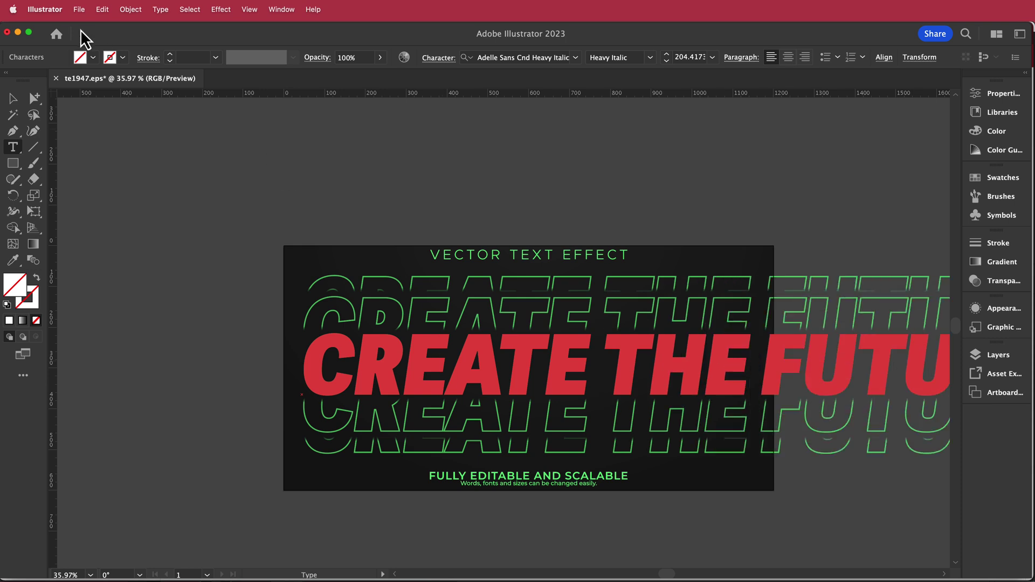
pyautogui.press('Escape')
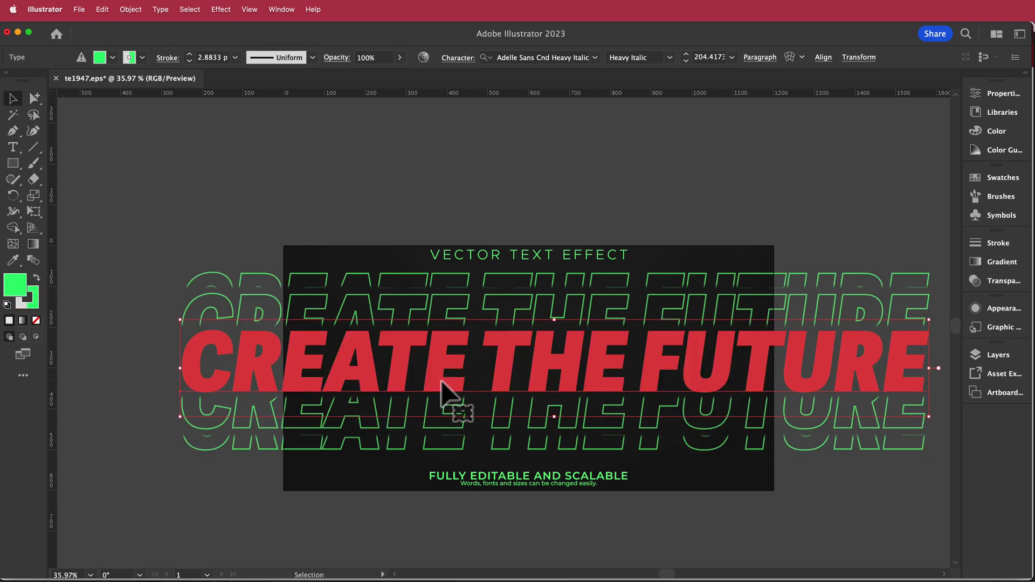
# Step: Recolor the CREATE THE FUTURE artwork to white with Recolor Artwork, using maximum brightness, and deselect it
pyautogui.click(104, 10)
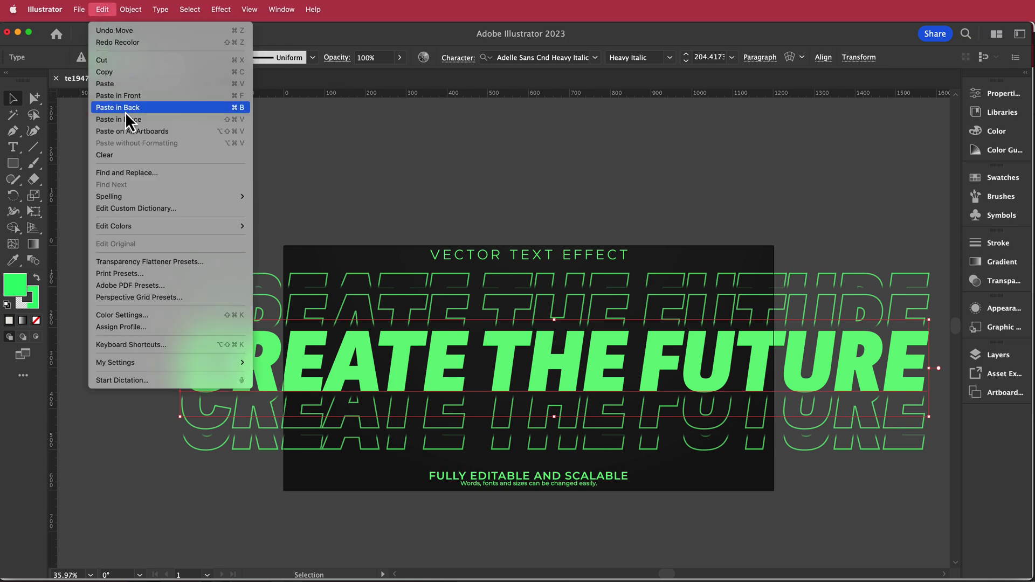
pyautogui.moveTo(148, 225)
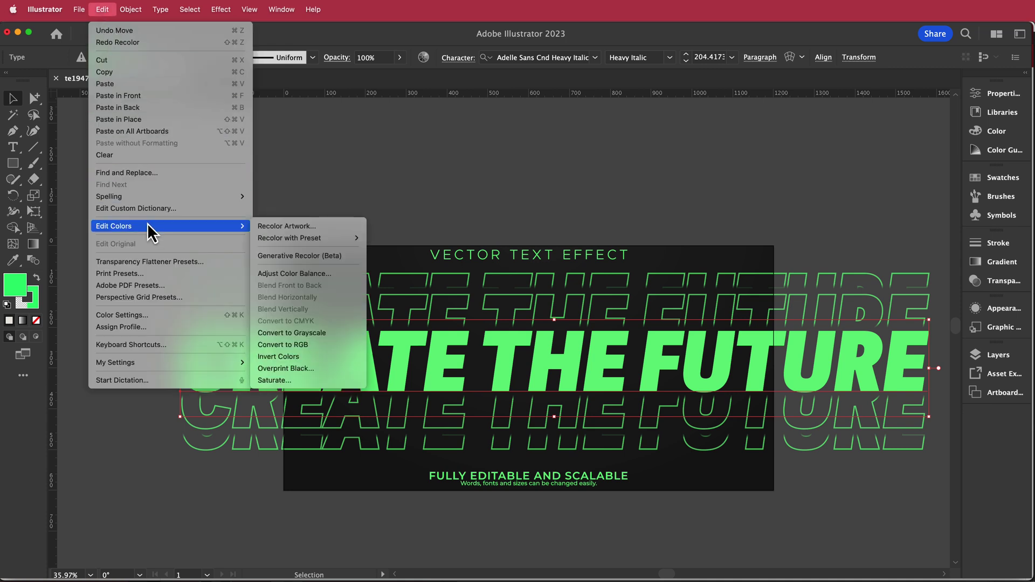
pyautogui.click(286, 226)
pyautogui.moveTo(510, 335); pyautogui.dragTo(563, 335)
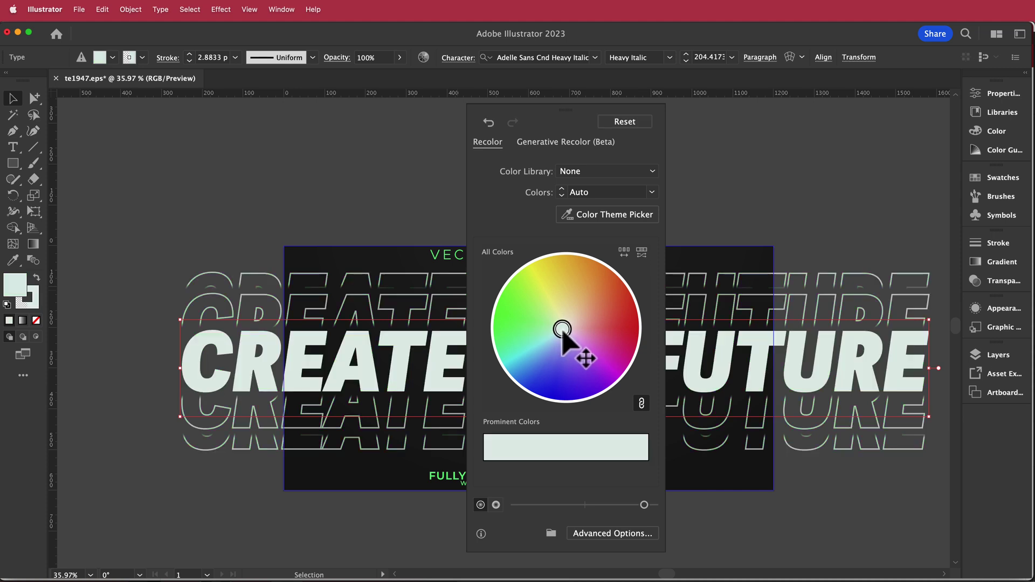
pyautogui.doubleClick(563, 329)
pyautogui.write('DCE5E3')
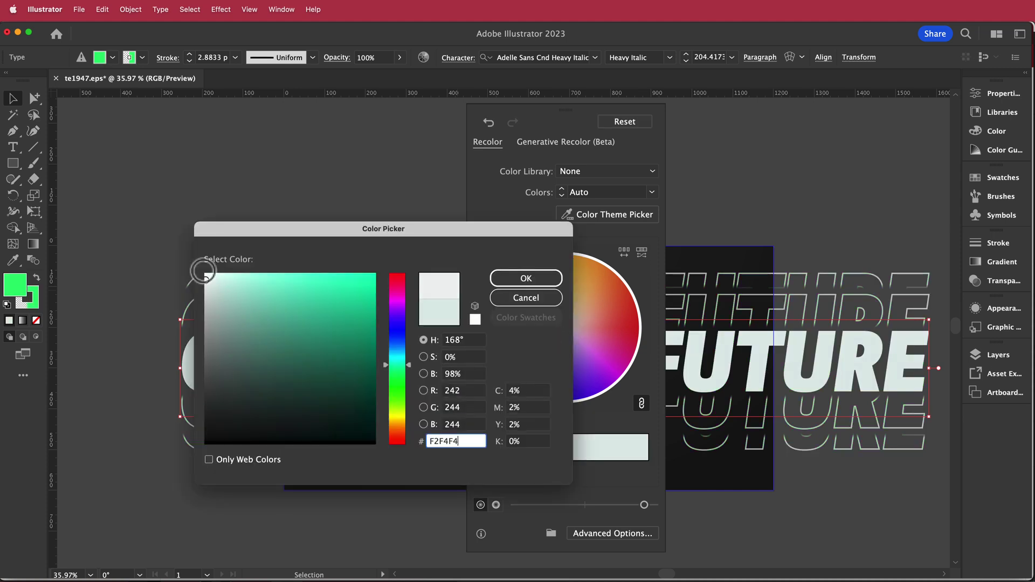
pyautogui.click(526, 280)
pyautogui.moveTo(644, 506); pyautogui.dragTo(703, 504)
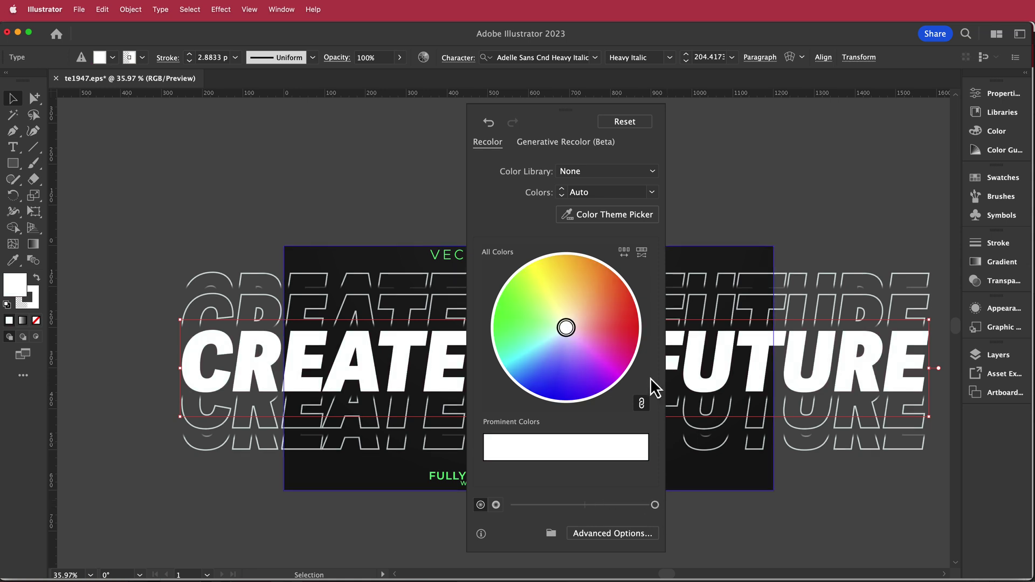
pyautogui.click(738, 165)
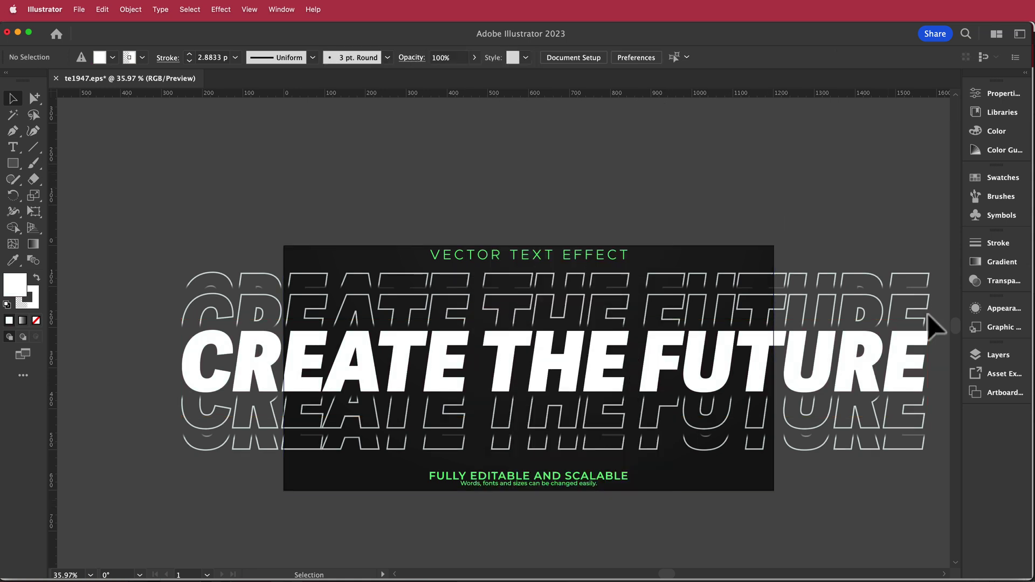
# Step: Hide the OBJECTS and background layers so only the TEXT layer is shown, and bring up the file export options
pyautogui.click(995, 354)
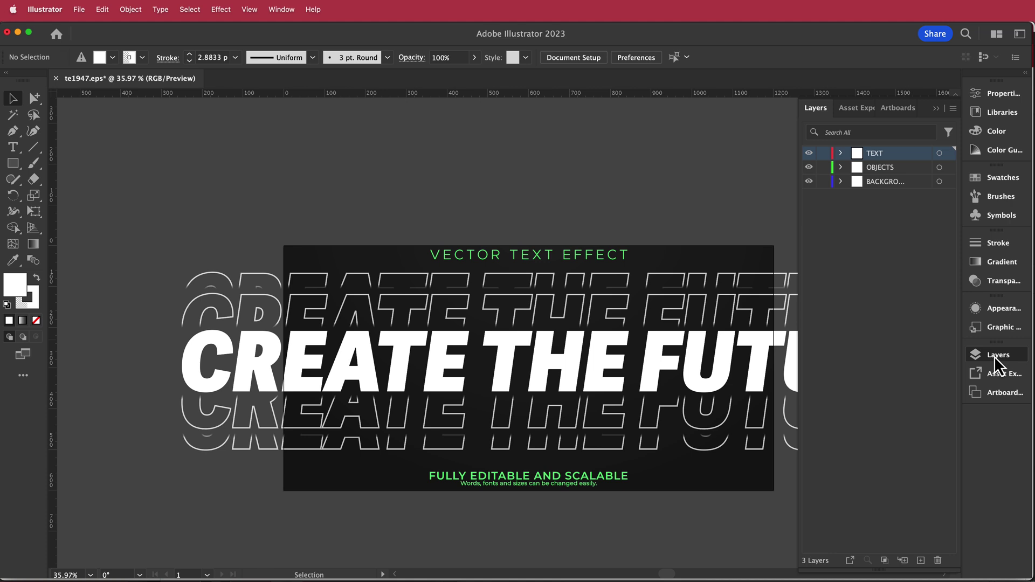
pyautogui.click(810, 167)
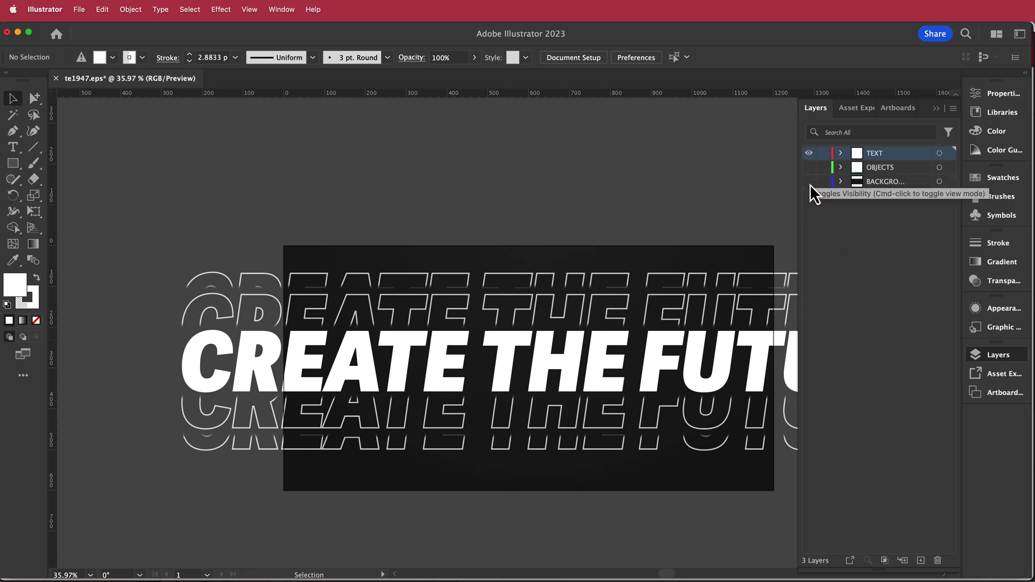
pyautogui.click(810, 182)
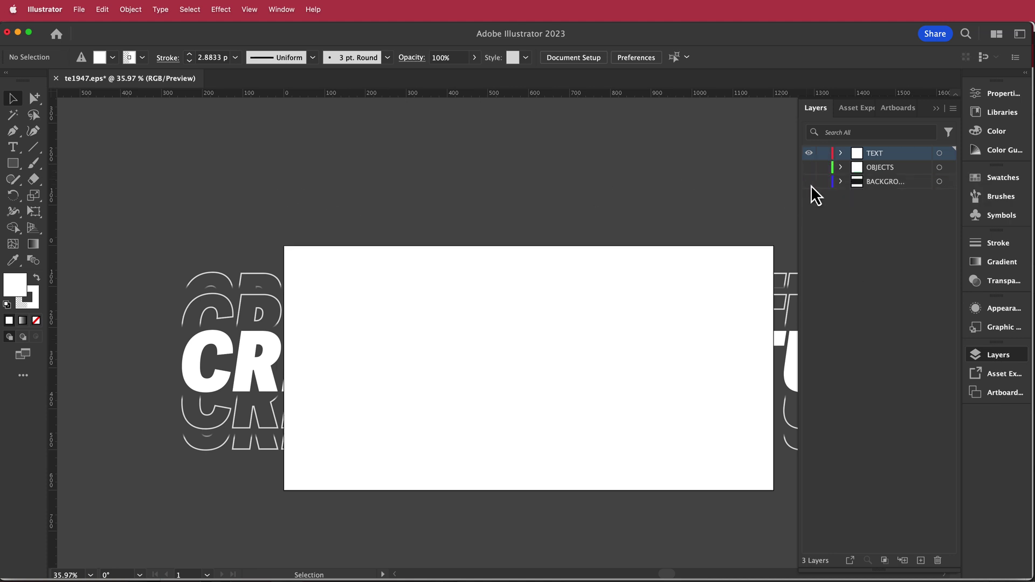
pyautogui.click(80, 10)
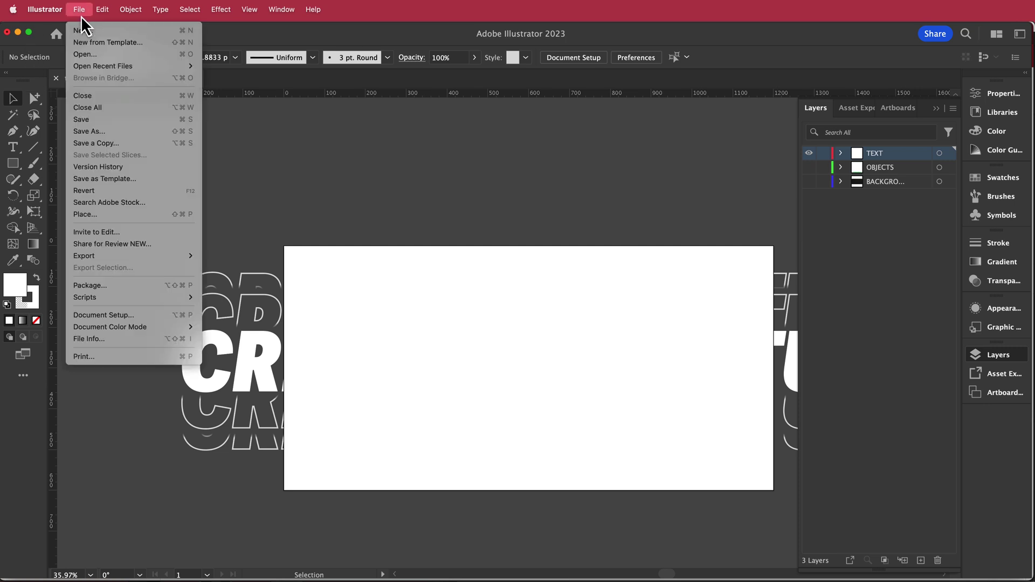
pyautogui.moveTo(130, 257)
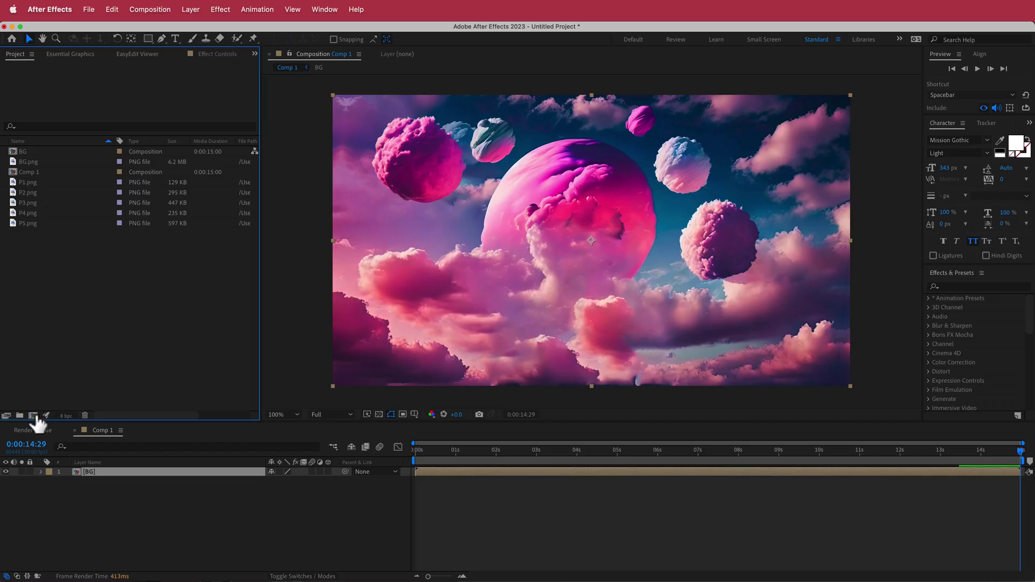
# Step: Create a composition named TEXT and bring te1947.png into it from Finder
pyautogui.click(35, 415)
pyautogui.write('TEXT')
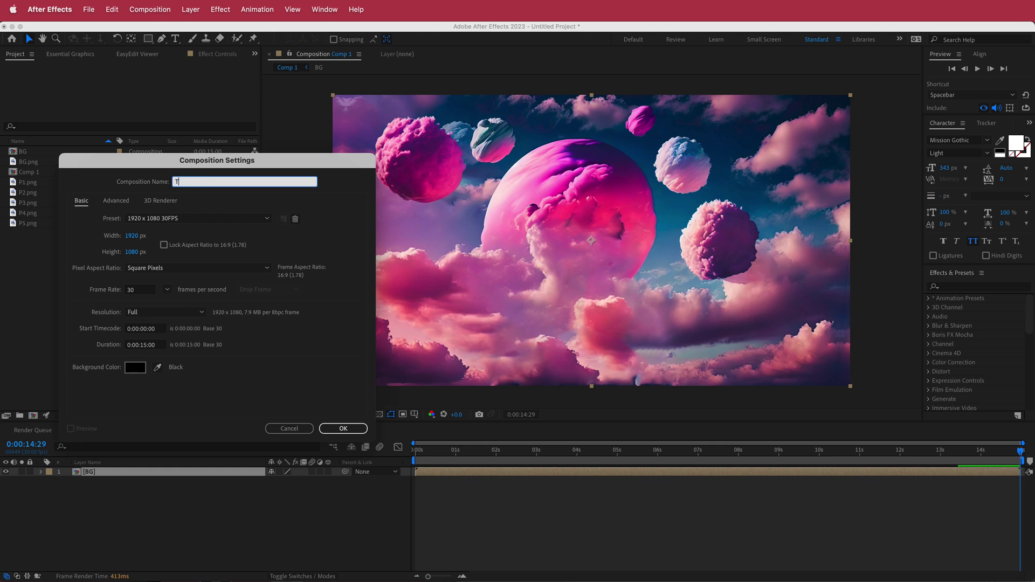
pyautogui.press('Return')
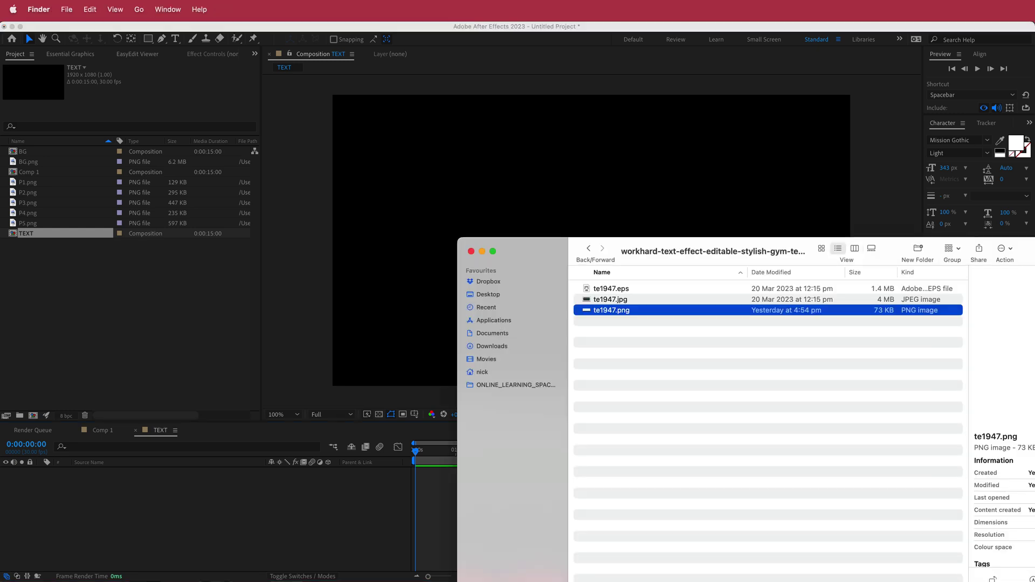
pyautogui.moveTo(608, 307); pyautogui.dragTo(526, 336)
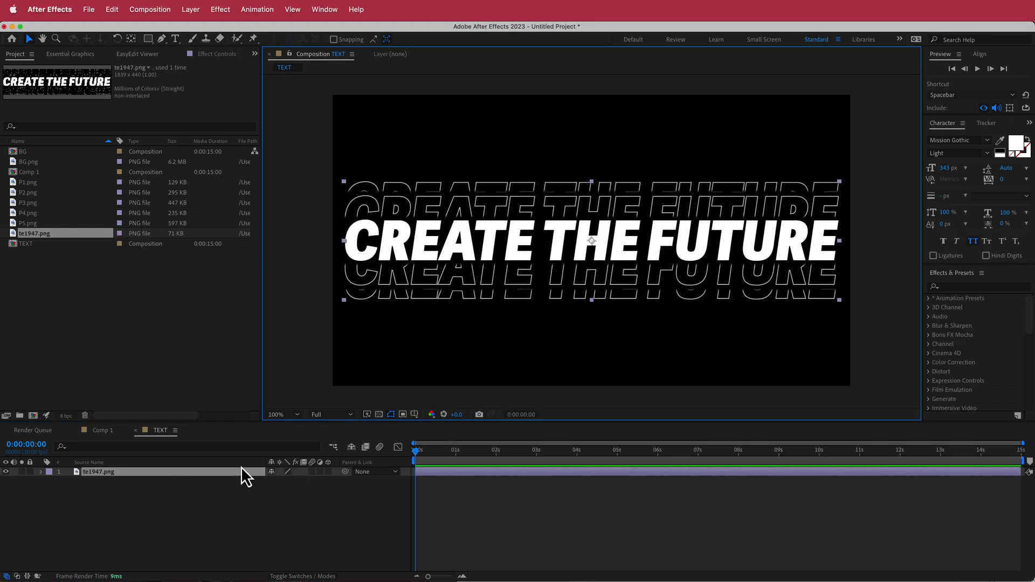
# Step: Scale the te1947.png layer to 50% and move it to the left half of the TEXT composition
pyautogui.press('s')
pyautogui.click(284, 481)
pyautogui.write('50')
pyautogui.press('Return')
pyautogui.moveTo(570, 229); pyautogui.dragTo(441, 231)
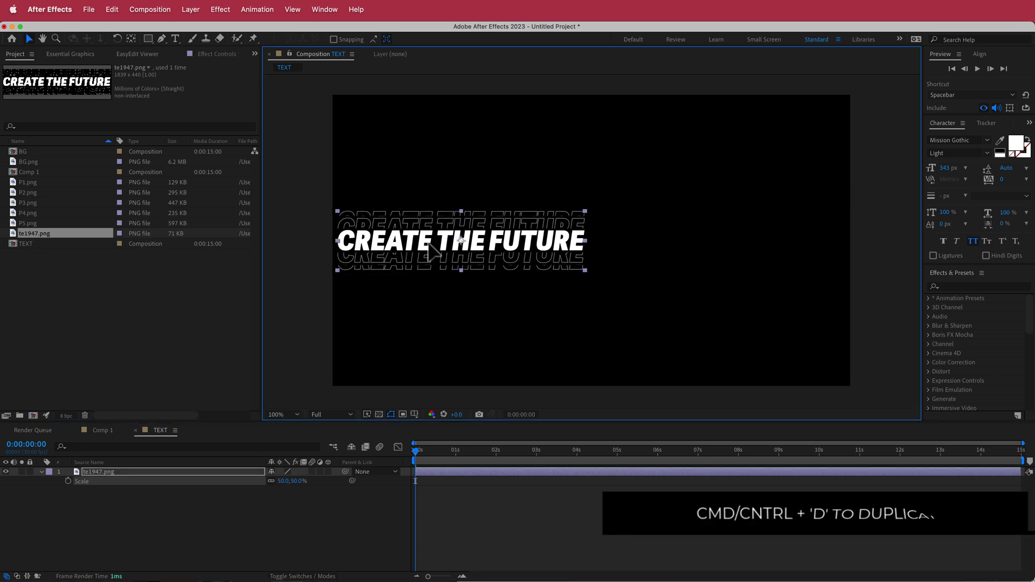
# Step: Duplicate the te1947.png layer and place the copy beside the original in the right half of the frame
pyautogui.press('super+d')
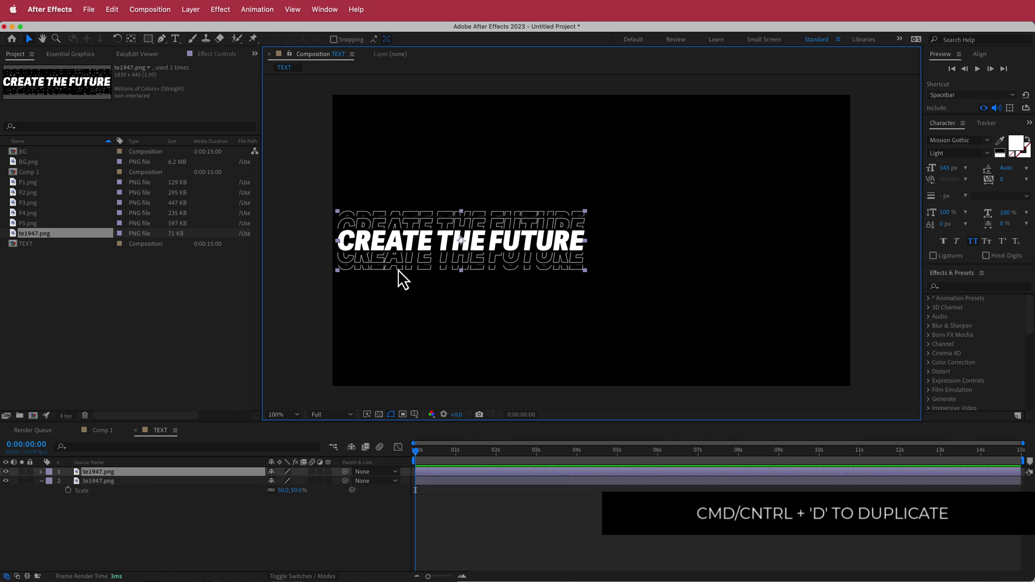
pyautogui.moveTo(399, 251); pyautogui.dragTo(655, 238)
pyautogui.click(488, 241)
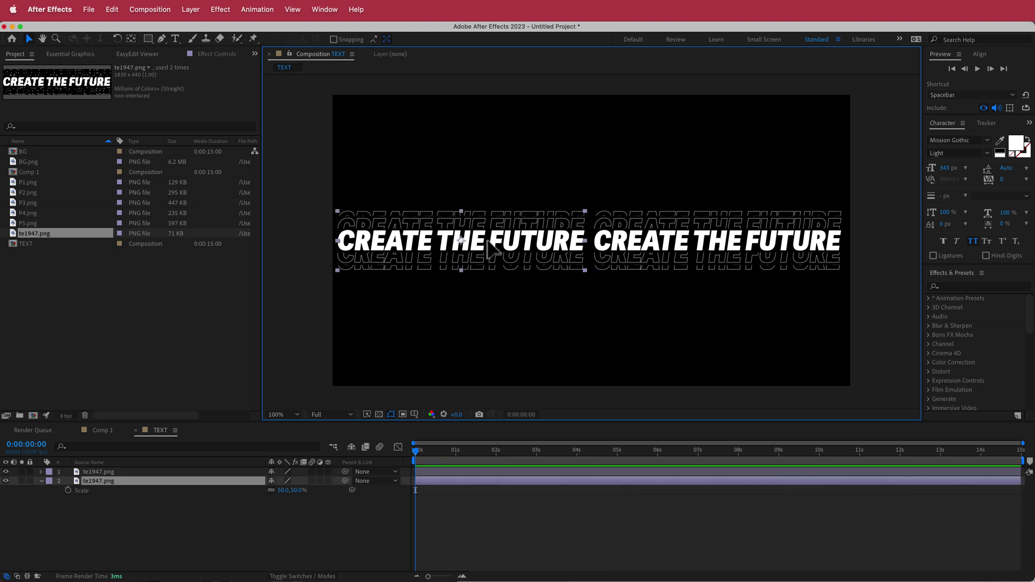
# Step: Set the scale of both te1947.png layers to 51% so the two titles sit edge to edge, and deselect them
pyautogui.keyDown('shift'); pyautogui.click(627, 247); pyautogui.keyUp('shift')
pyautogui.click(284, 491)
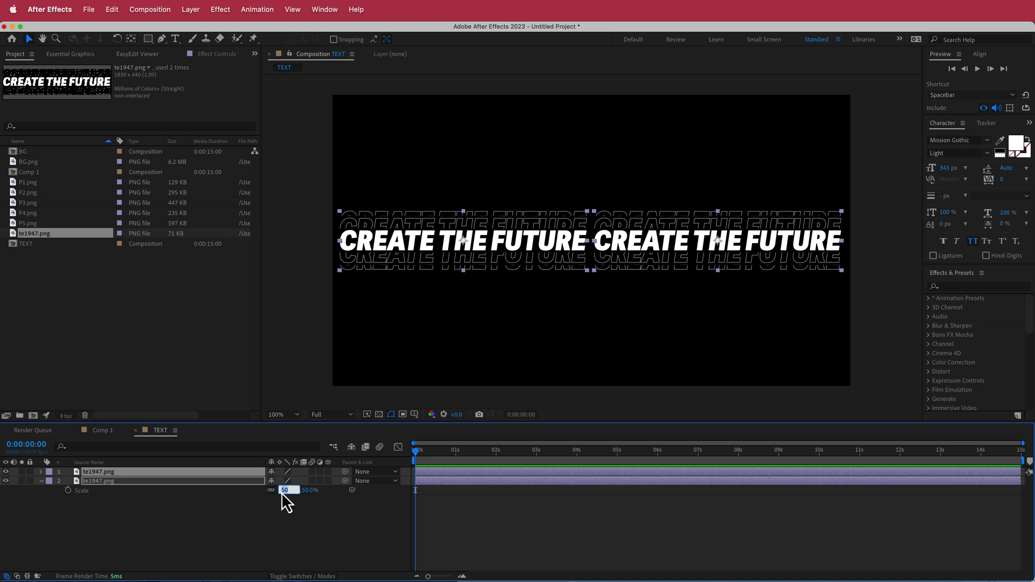
pyautogui.write('53')
pyautogui.press('Return')
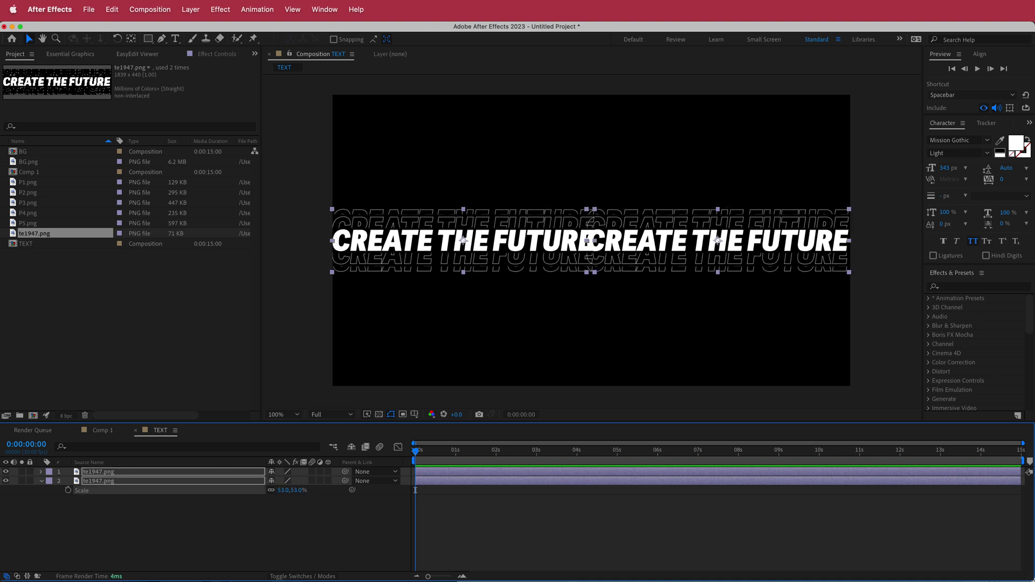
pyautogui.click(281, 491)
pyautogui.write('52')
pyautogui.press('Return')
pyautogui.click(282, 491)
pyautogui.write('51')
pyautogui.press('Return')
pyautogui.click(466, 244)
pyautogui.click(714, 242)
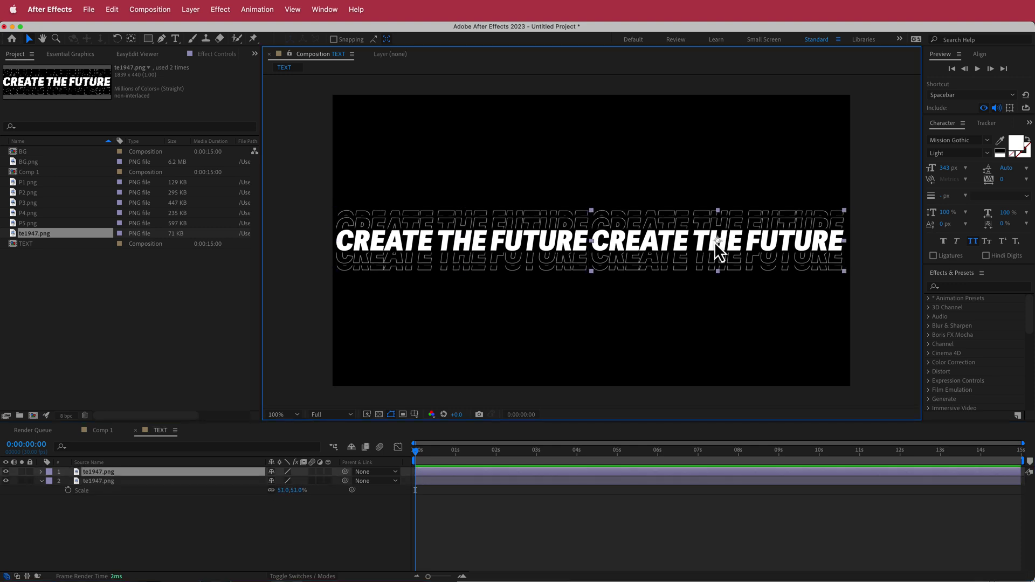
pyautogui.click(176, 345)
# Step: Add the TEXT composition to Comp 1 as a layer above BG
pyautogui.click(102, 431)
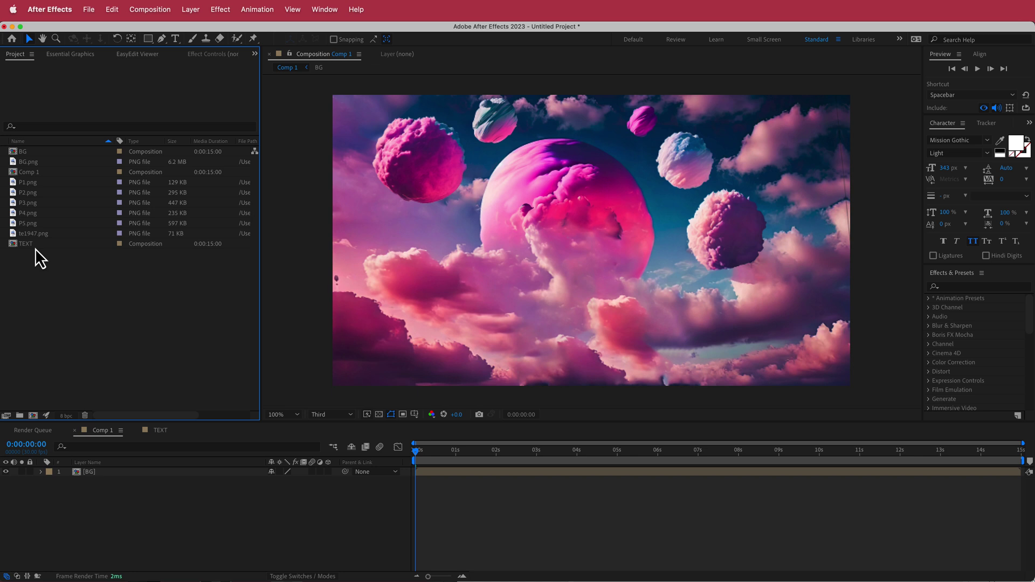
pyautogui.click(30, 245)
pyautogui.moveTo(106, 459); pyautogui.dragTo(110, 472)
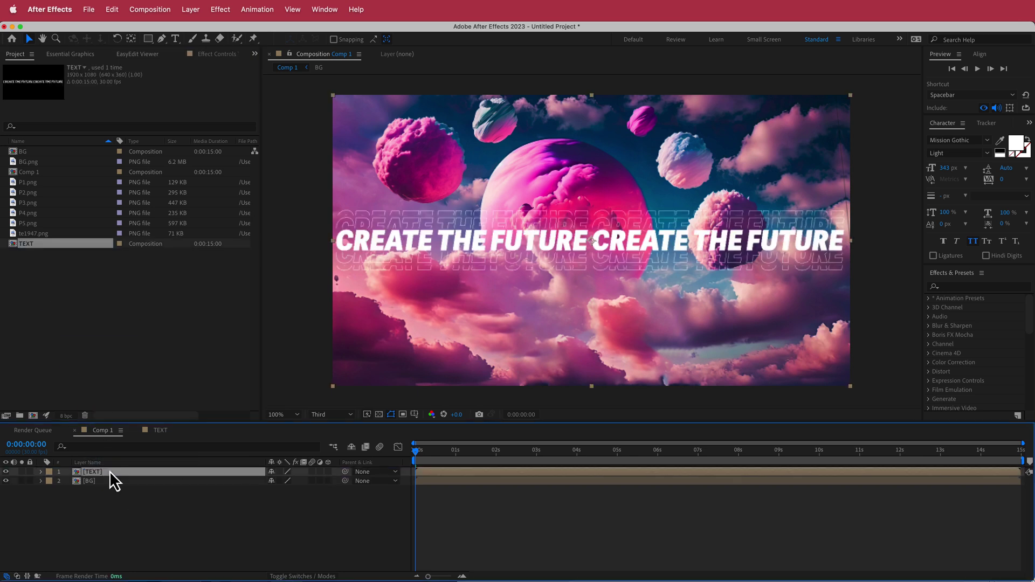
# Step: Import man.png and place it in Comp 1 between the TEXT and BG layers
pyautogui.rightClick(79, 282)
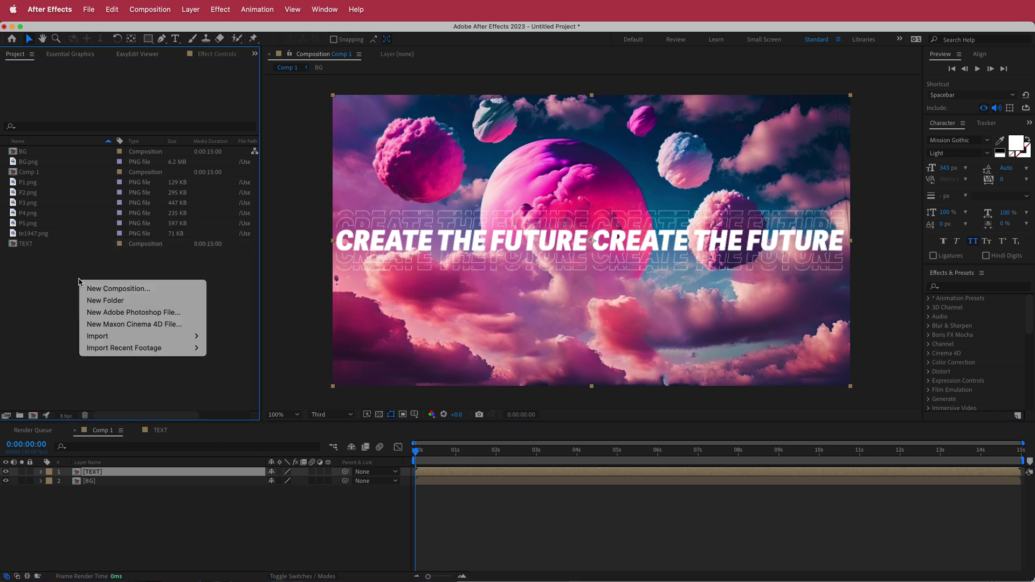
pyautogui.click(216, 336)
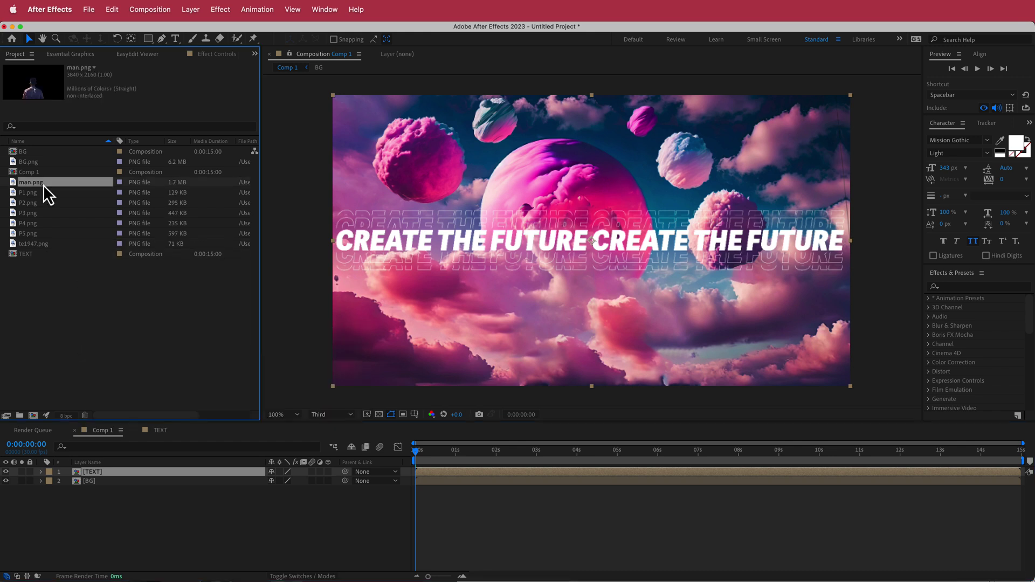
pyautogui.moveTo(44, 184); pyautogui.dragTo(114, 478)
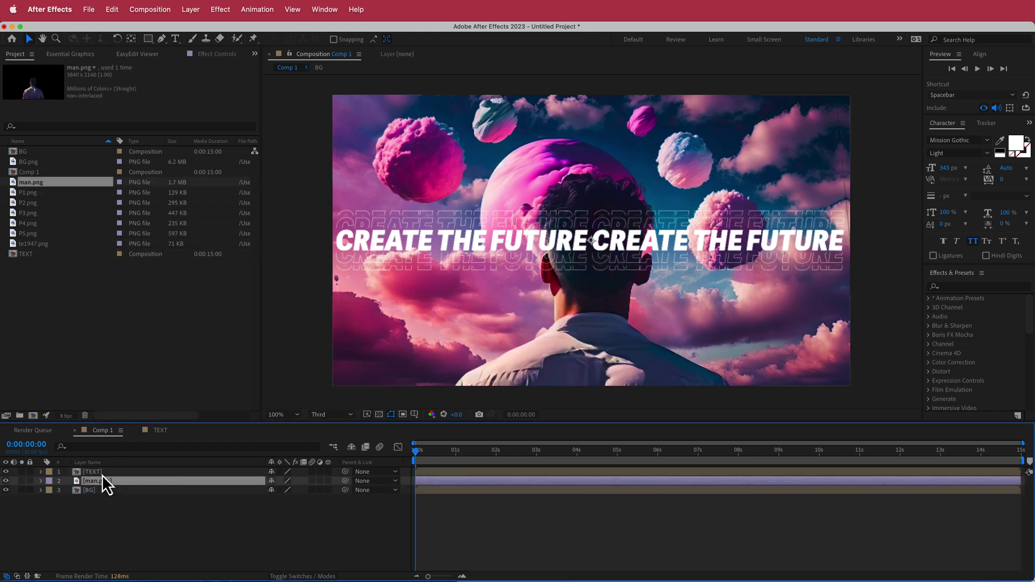
# Step: Set the scale of the man.png layer to 50%
pyautogui.press('s')
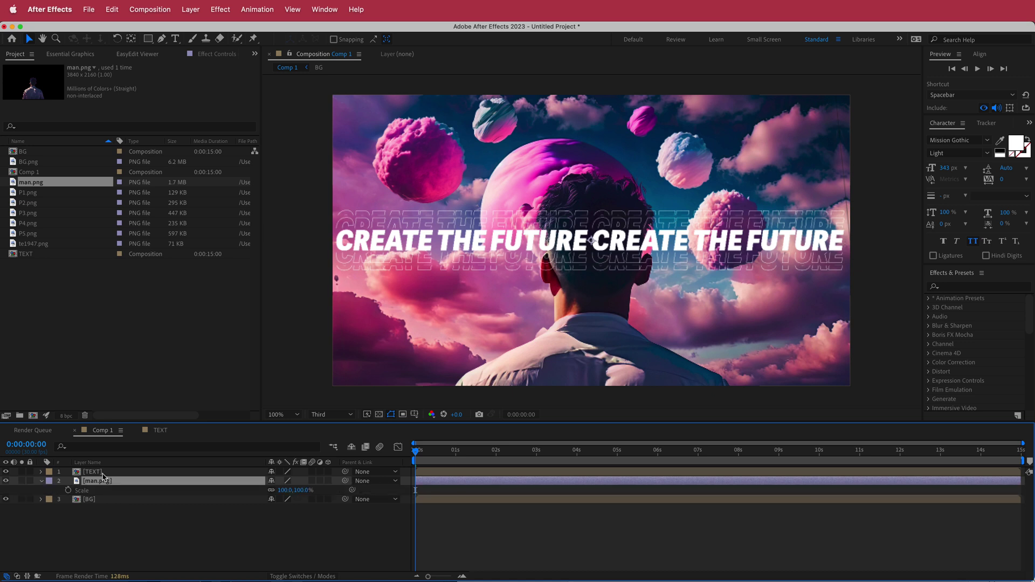
pyautogui.click(286, 490)
pyautogui.write('50')
pyautogui.press('Return')
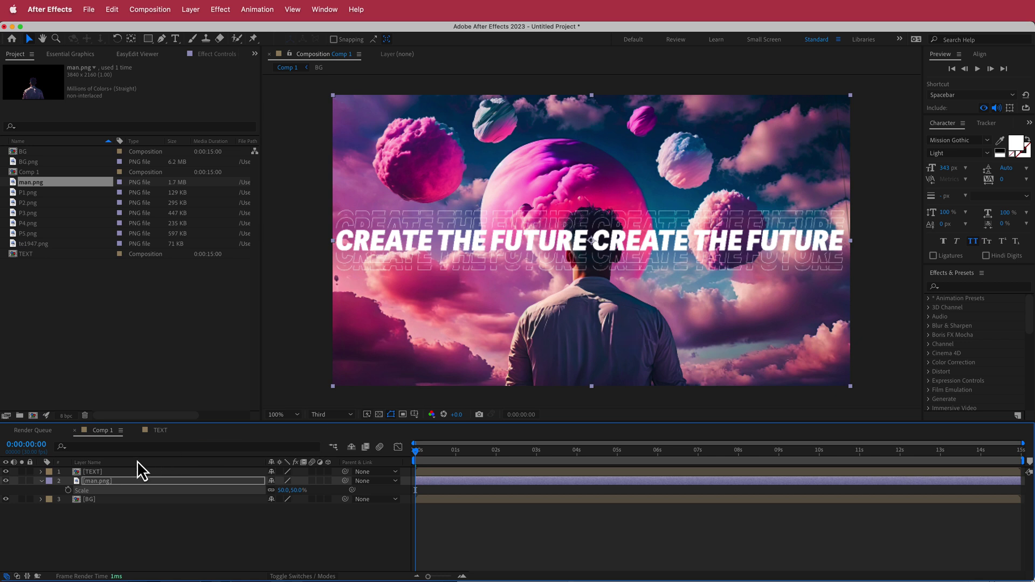
# Step: Apply the CC Cylinder effect to the TEXT layer and set its Rotation X to 11°
pyautogui.click(94, 474)
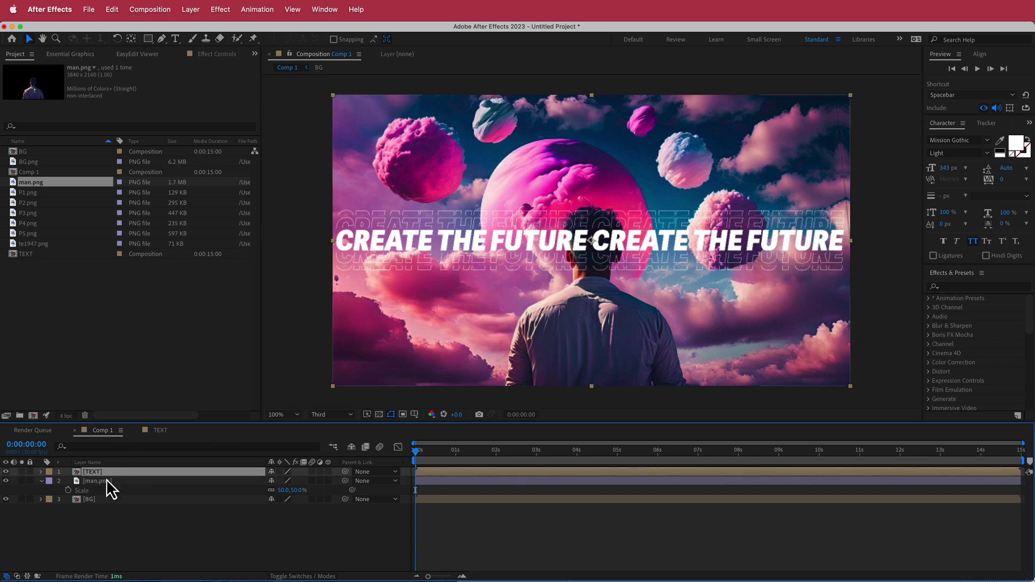
pyautogui.hotkey('ctrl', 'space')
pyautogui.write('cc')
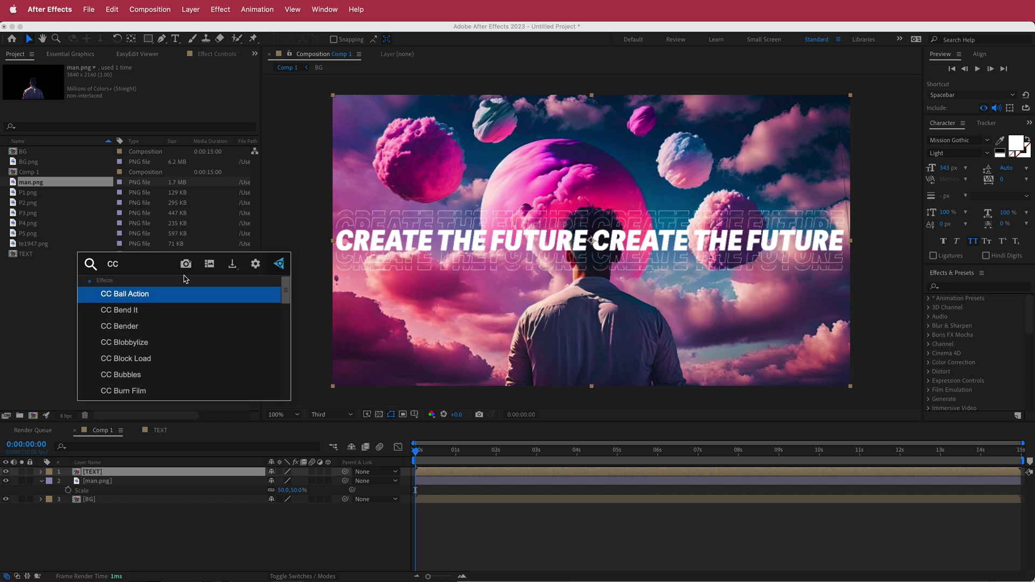
pyautogui.write(' cy')
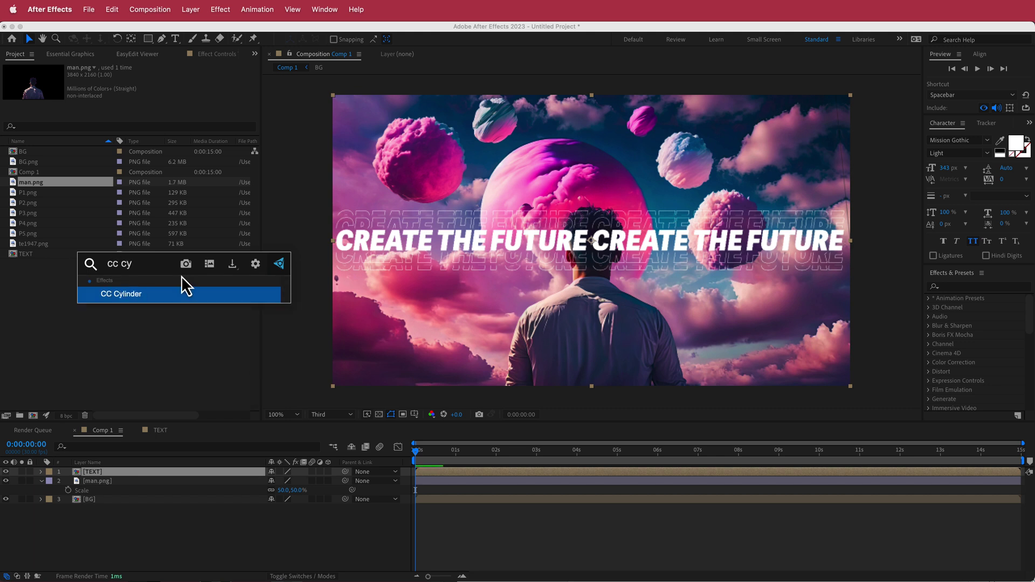
pyautogui.click(139, 297)
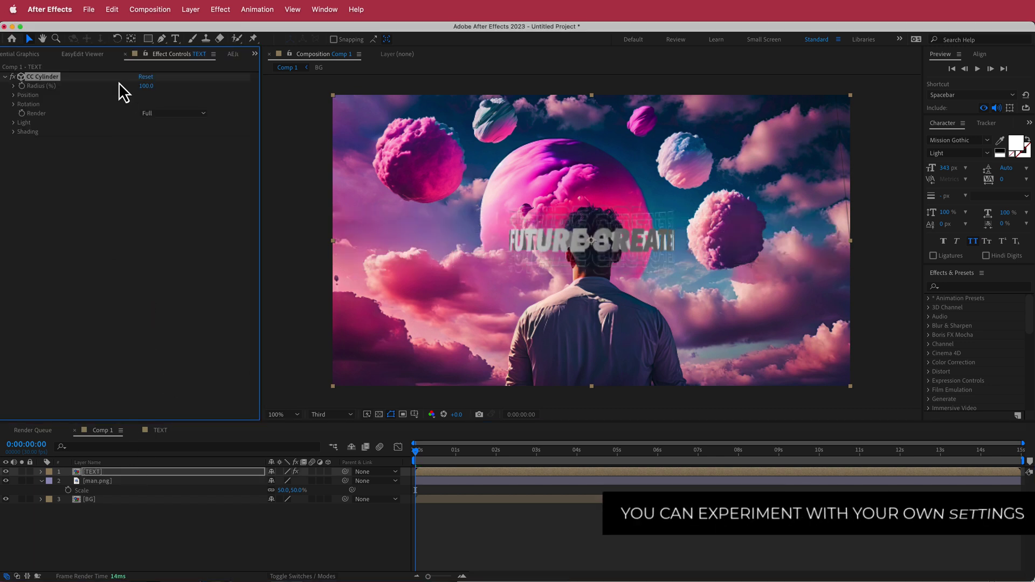
pyautogui.click(14, 104)
pyautogui.click(153, 114)
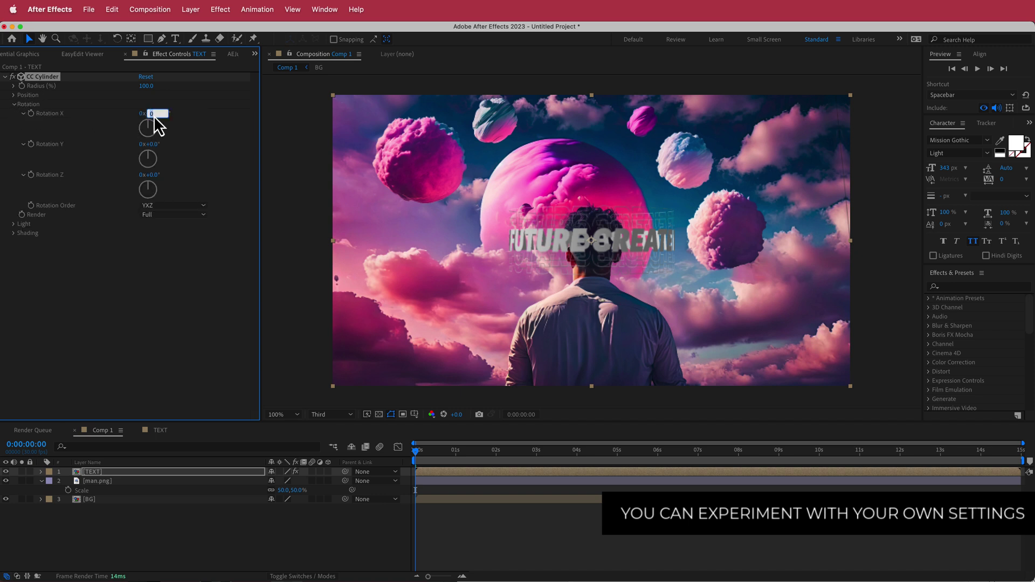
pyautogui.write('11')
pyautogui.press('Return')
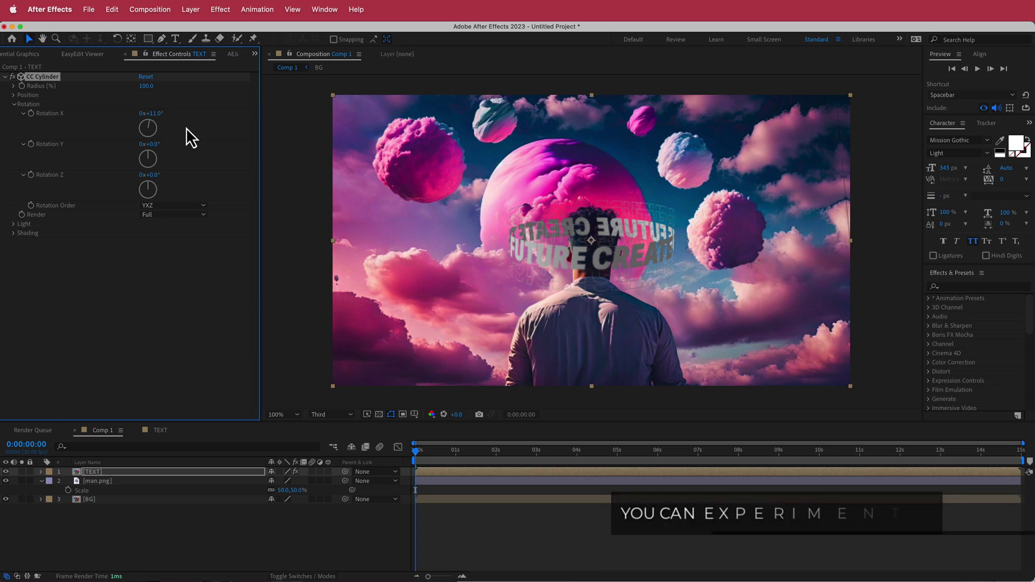
# Step: Keyframe the cylinder's Rotation Y from 0 at the first frame to one full revolution at the last frame
pyautogui.click(31, 144)
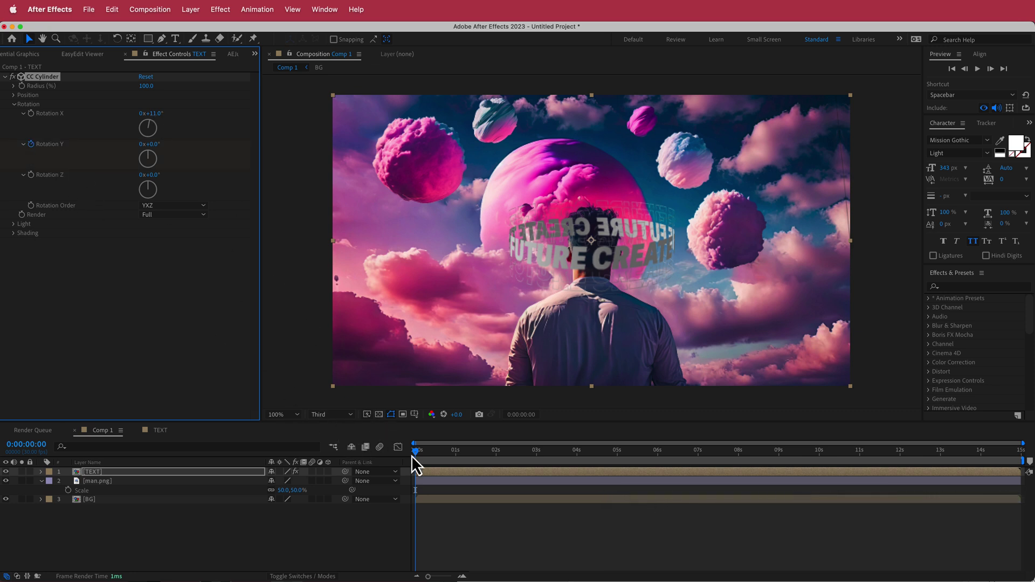
pyautogui.click(415, 458)
pyautogui.press('End')
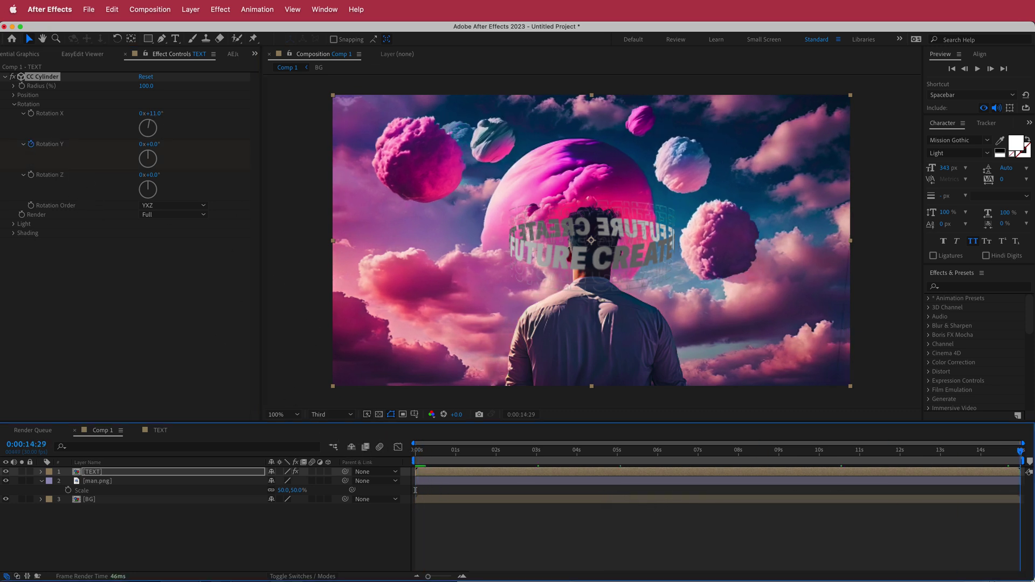
pyautogui.click(144, 144)
pyautogui.write('1')
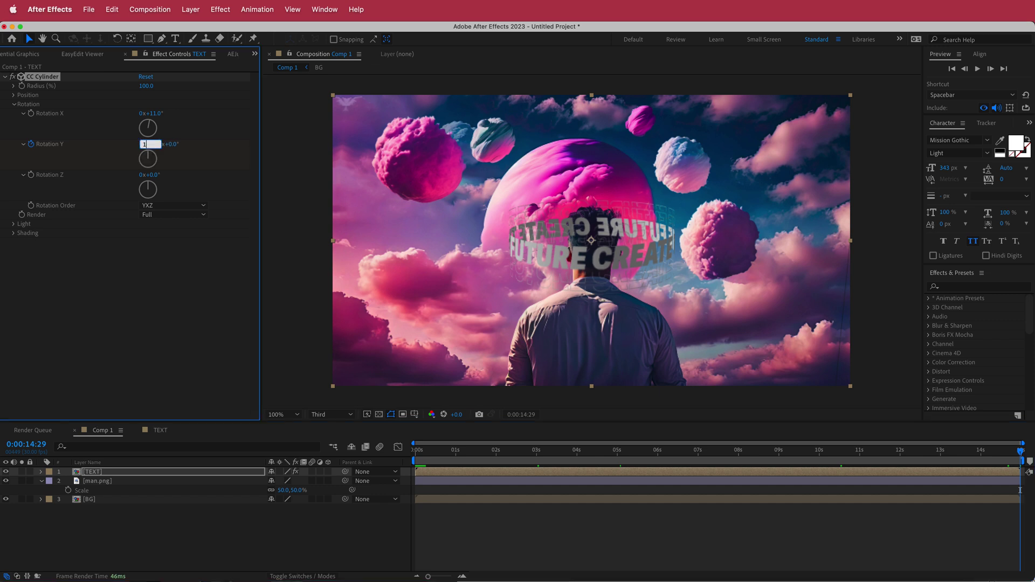
pyautogui.press('Return')
pyautogui.moveTo(1024, 455)
pyautogui.mouseDown()
pyautogui.moveTo(675, 469)
pyautogui.moveTo(404, 453)
pyautogui.moveTo(1007, 455)
pyautogui.mouseUp()
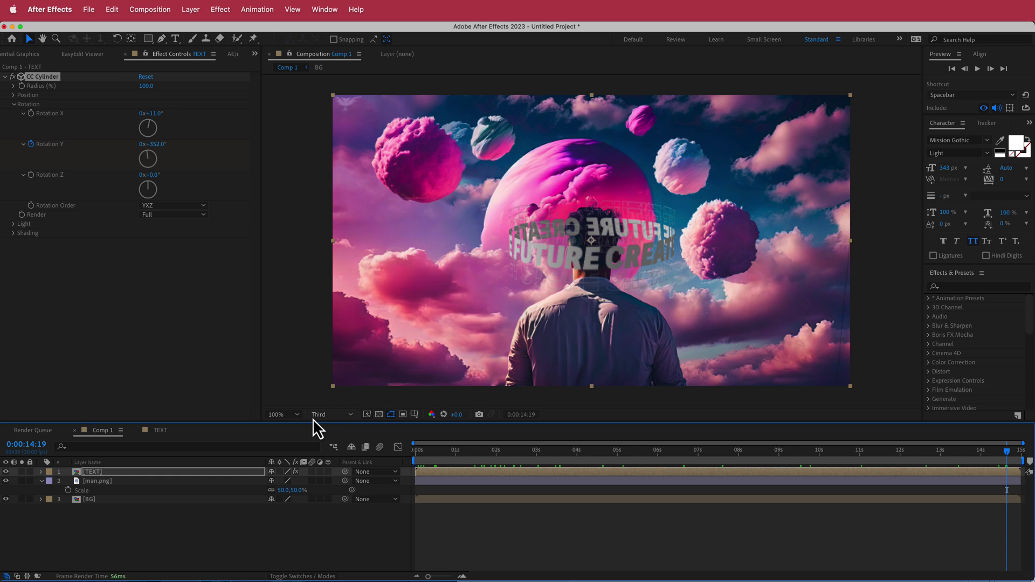
# Step: Duplicate the TEXT layer and move one copy below man.png, just above BG
pyautogui.click(179, 386)
pyautogui.click(140, 538)
pyautogui.click(96, 474)
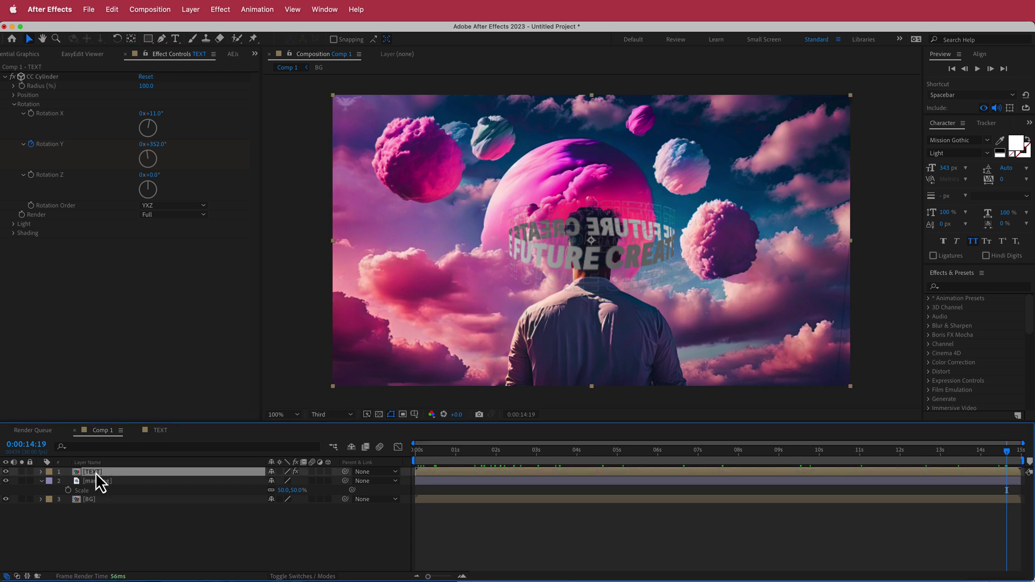
pyautogui.press('super+d')
pyautogui.moveTo(96, 481); pyautogui.dragTo(98, 500)
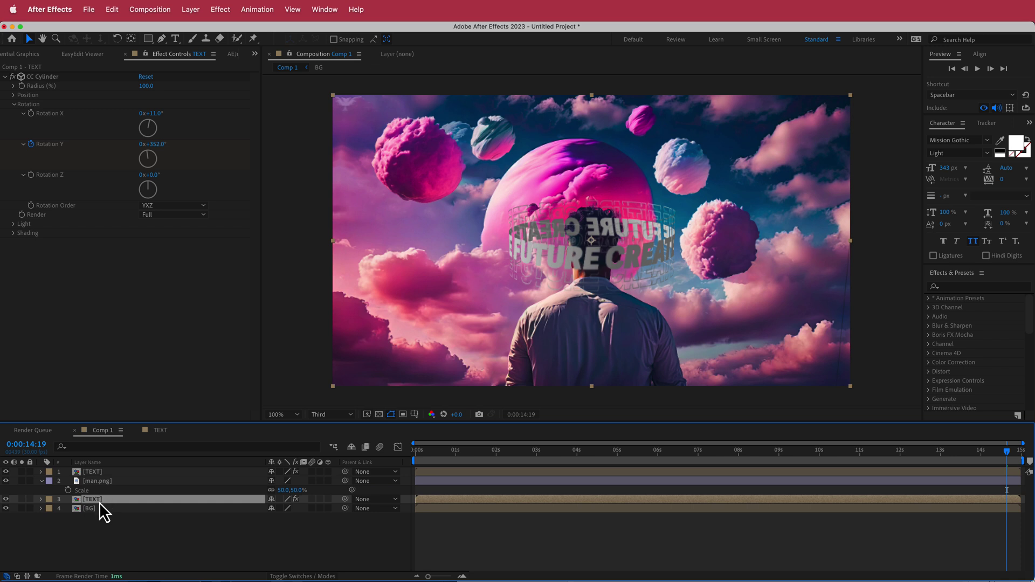
# Step: On the top TEXT layer's CC Cylinder, set the shading Ambient to 100 and Render to Outside
pyautogui.click(96, 474)
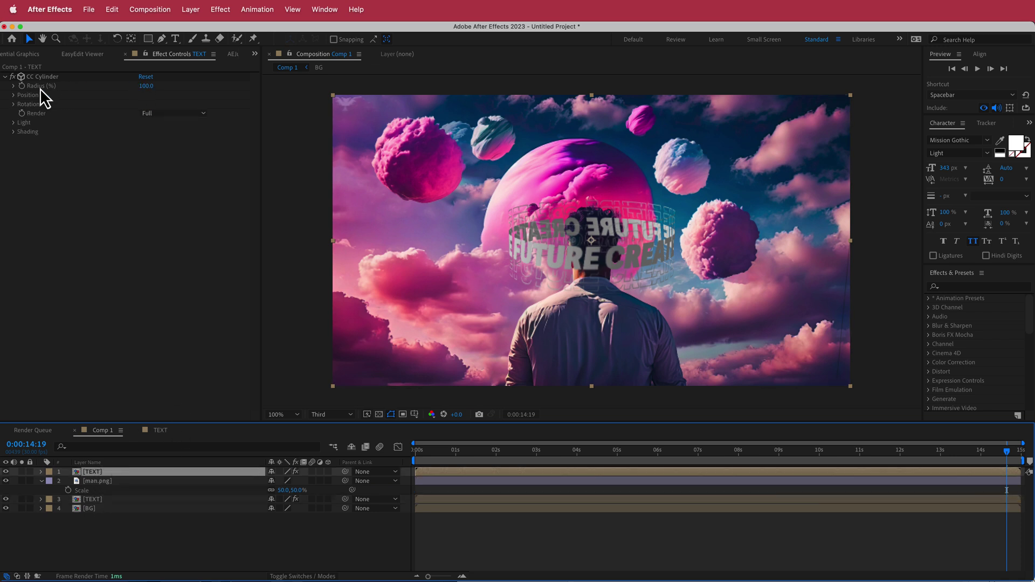
pyautogui.click(12, 133)
pyautogui.click(144, 141)
pyautogui.write('100')
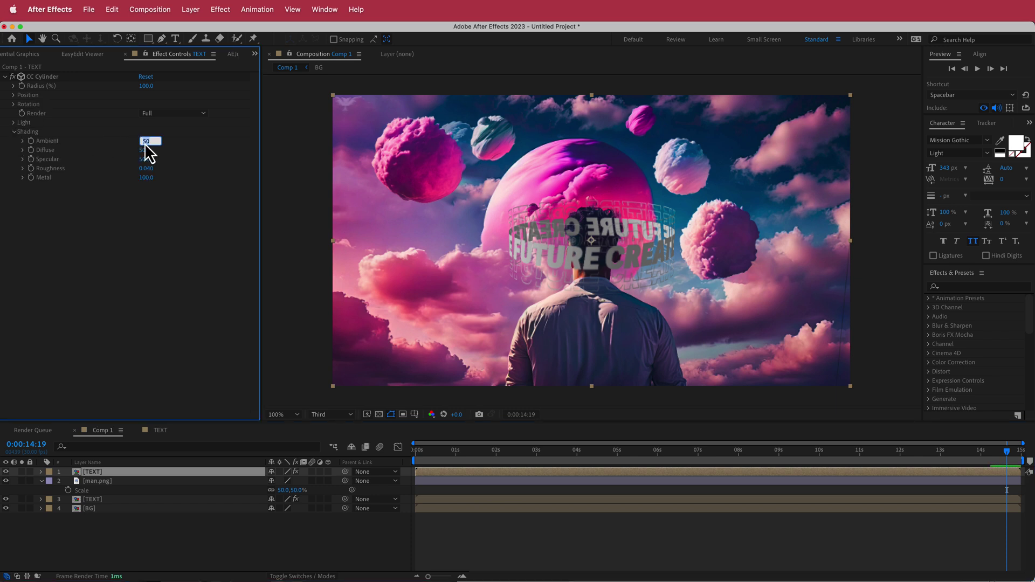
pyautogui.press('Return')
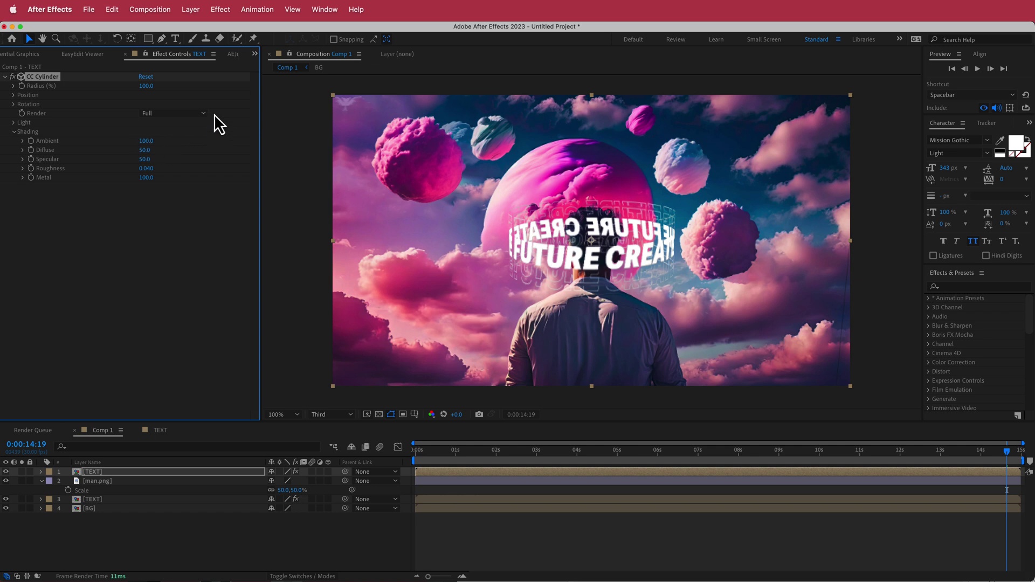
pyautogui.click(188, 113)
pyautogui.click(180, 137)
pyautogui.moveTo(787, 453); pyautogui.dragTo(1021, 453)
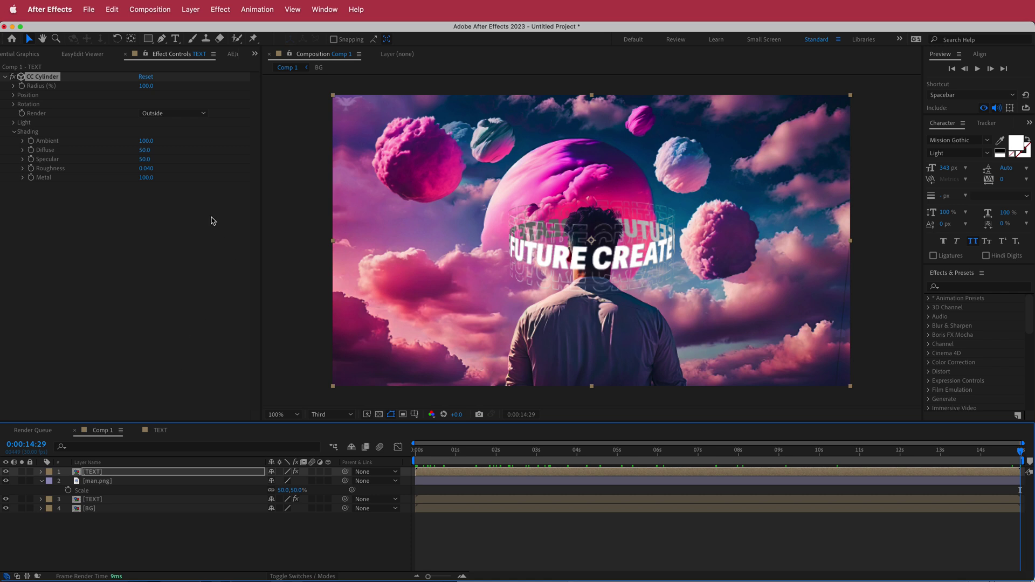
# Step: Apply Camera Lens Blur to the top TEXT layer with a blur radius of 1
pyautogui.hotkey('ctrl', 'space')
pyautogui.write('came')
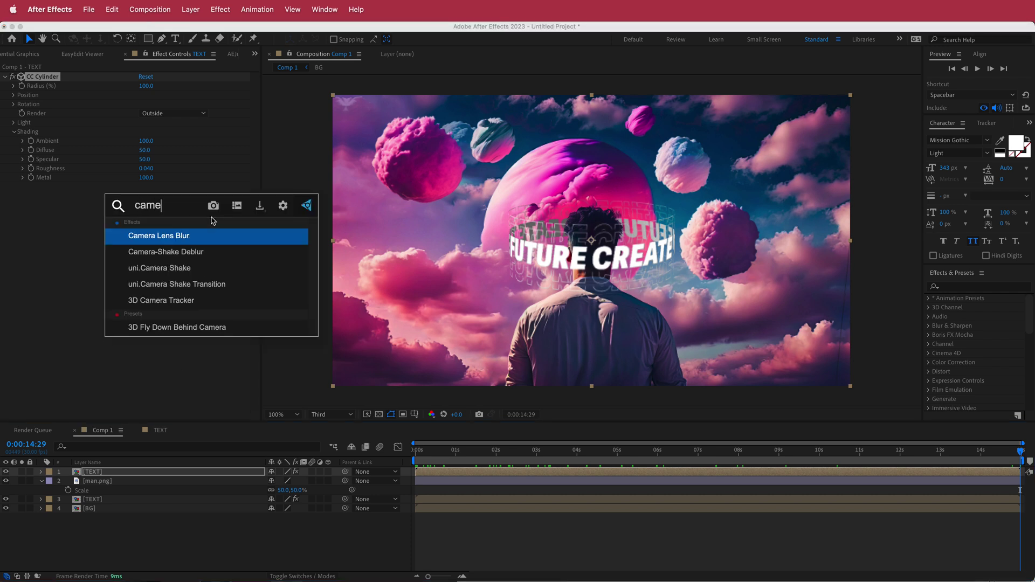
pyautogui.click(196, 235)
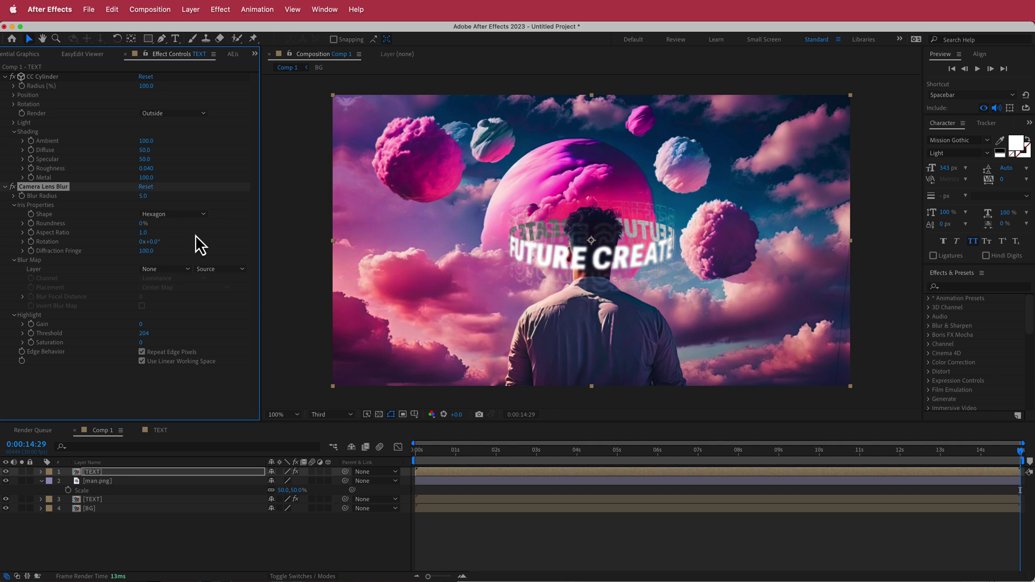
pyautogui.click(142, 197)
pyautogui.write('1')
pyautogui.press('Return')
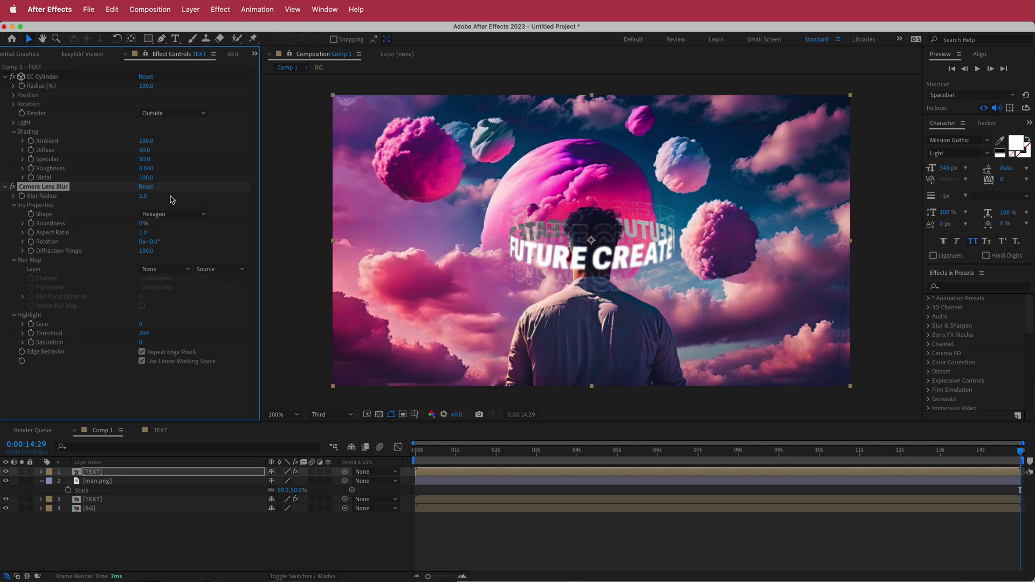
# Step: Set the CC Cylinder on the TEXT layer below man.png to render only the Inside
pyautogui.click(95, 500)
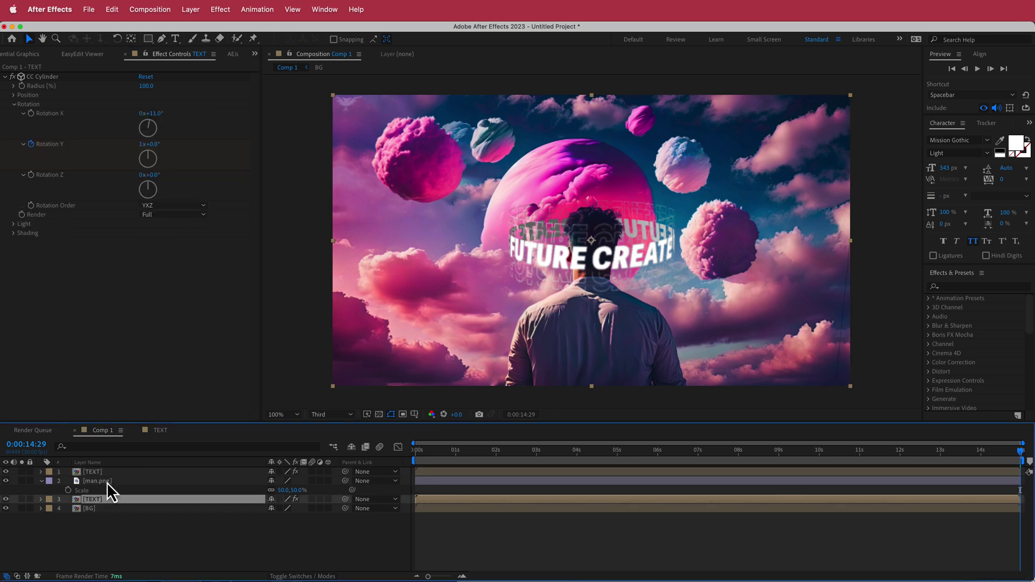
pyautogui.click(163, 215)
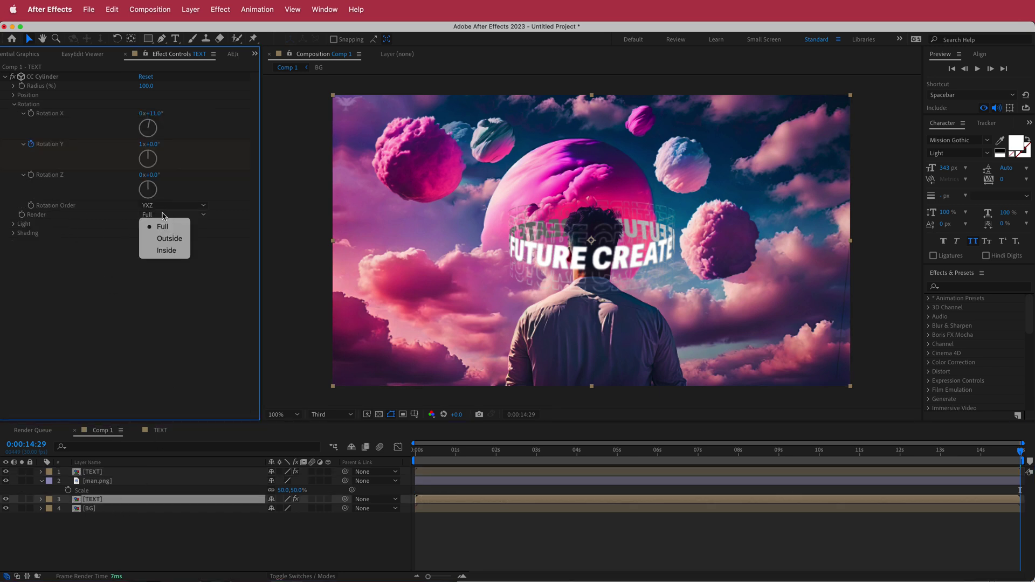
pyautogui.click(165, 251)
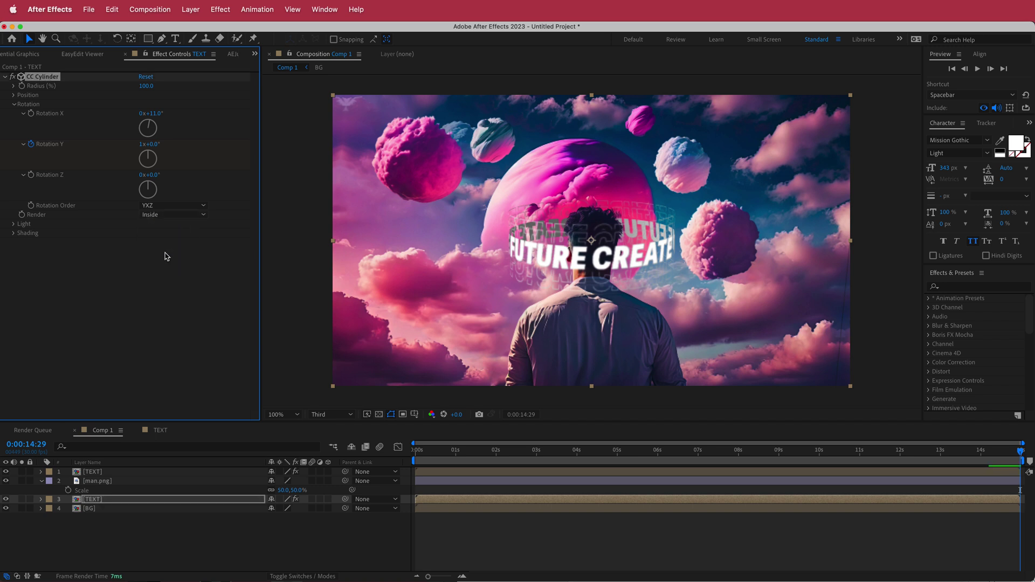
# Step: Set the lower TEXT layer's cylinder shading to Ambient 50 and Diffuse 0, and scrub to about four seconds to check it
pyautogui.click(13, 234)
pyautogui.moveTo(147, 245); pyautogui.dragTo(125, 245)
pyautogui.click(146, 244)
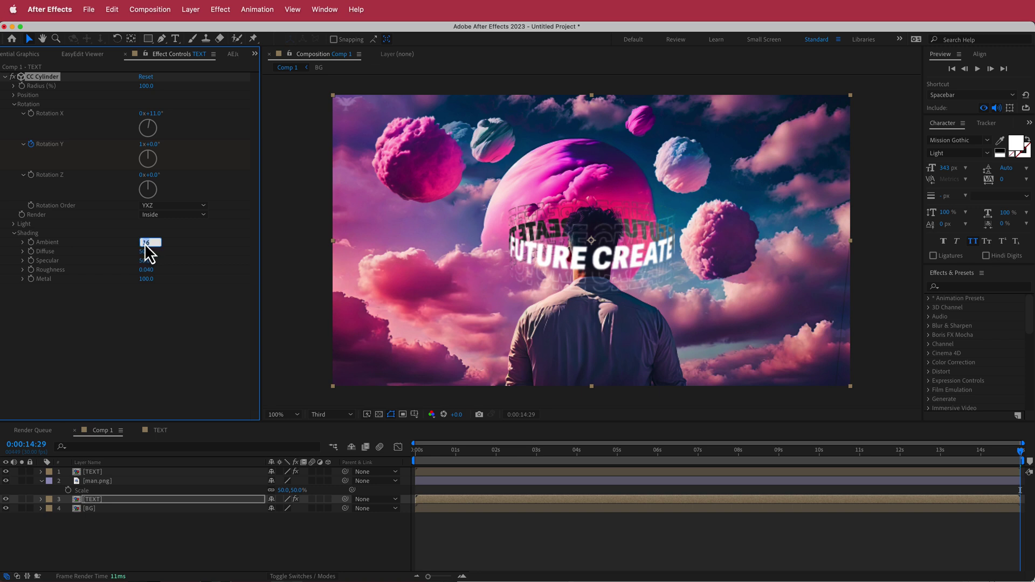
pyautogui.write('50')
pyautogui.press('Return')
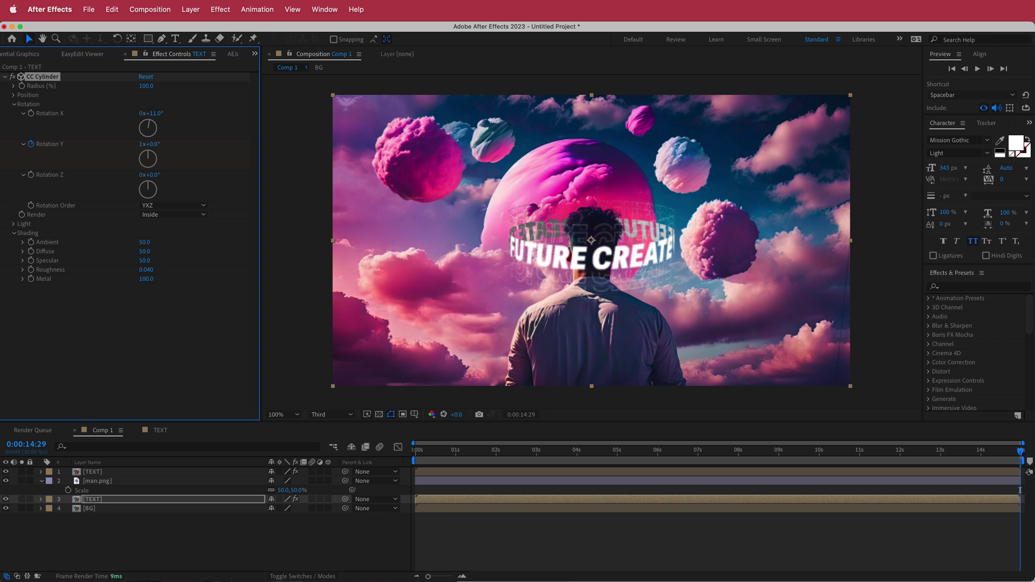
pyautogui.moveTo(146, 252); pyautogui.dragTo(132, 254)
pyautogui.click(144, 252)
pyautogui.write('0')
pyautogui.press('Return')
pyautogui.moveTo(416, 451); pyautogui.dragTo(581, 451)
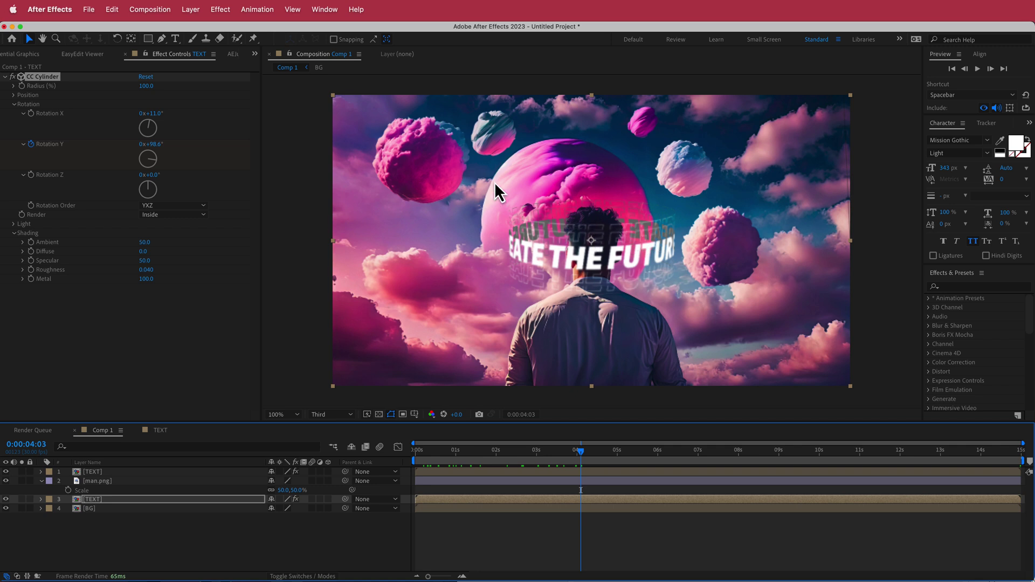
# Step: Apply the Camera Lens Blur effect to the lower TEXT layer
pyautogui.hotkey('ctrl', 'space')
pyautogui.write('cam')
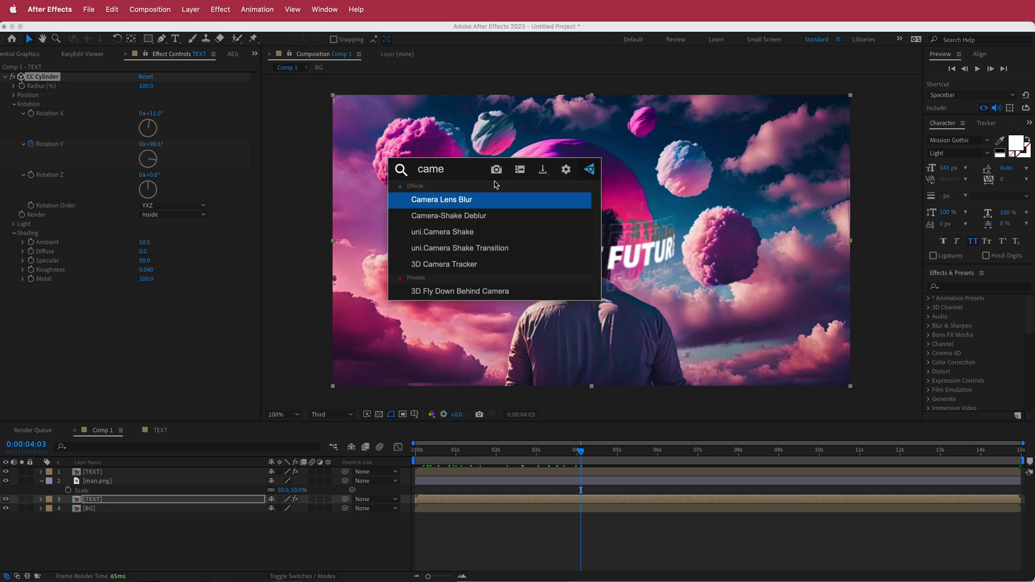
pyautogui.write('e')
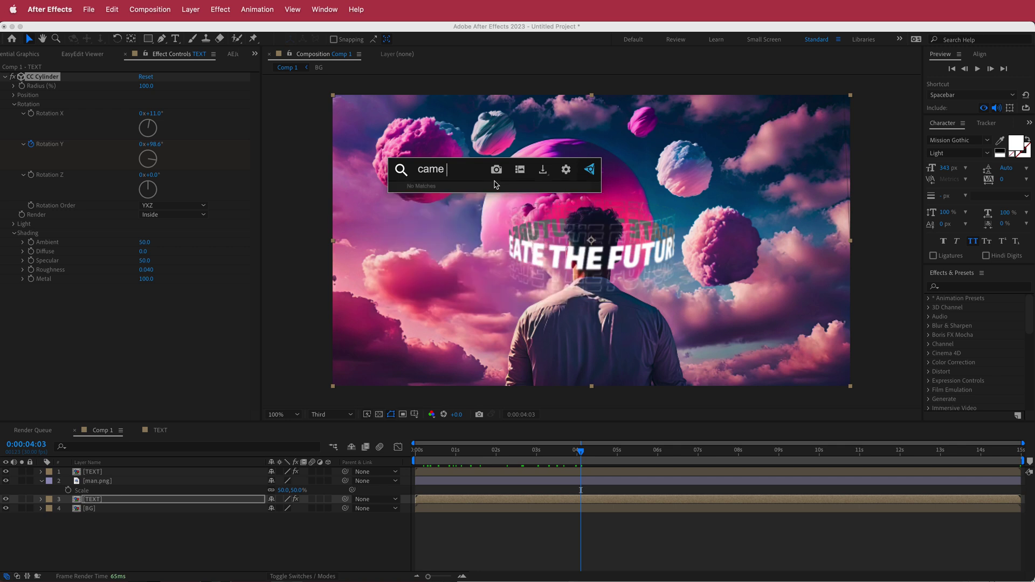
pyautogui.press('BackSpace')
pyautogui.write('r')
pyautogui.click(480, 204)
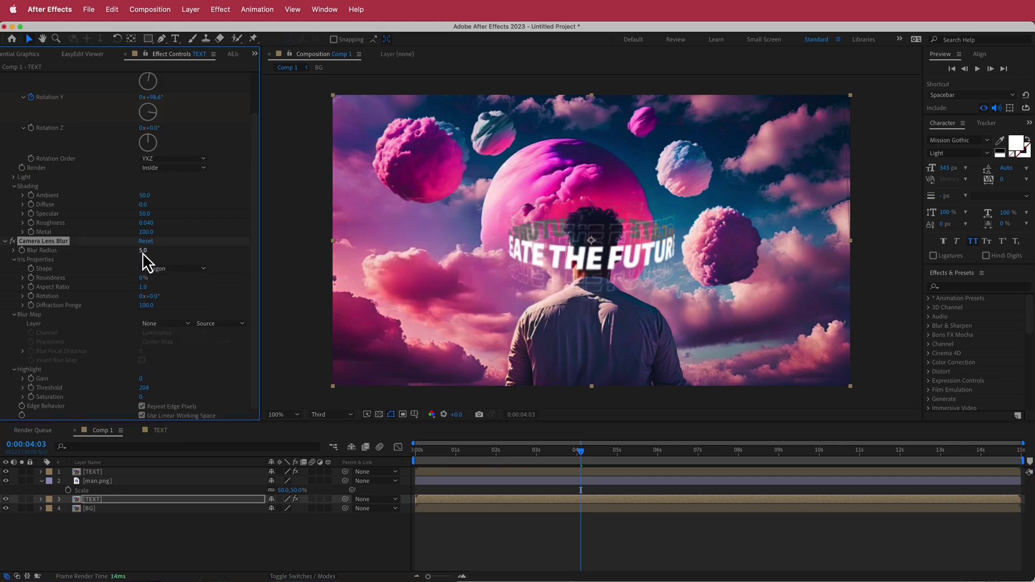
# Step: Set the composition preview resolution to Full and view the frame at about two seconds
pyautogui.click(331, 415)
pyautogui.click(324, 440)
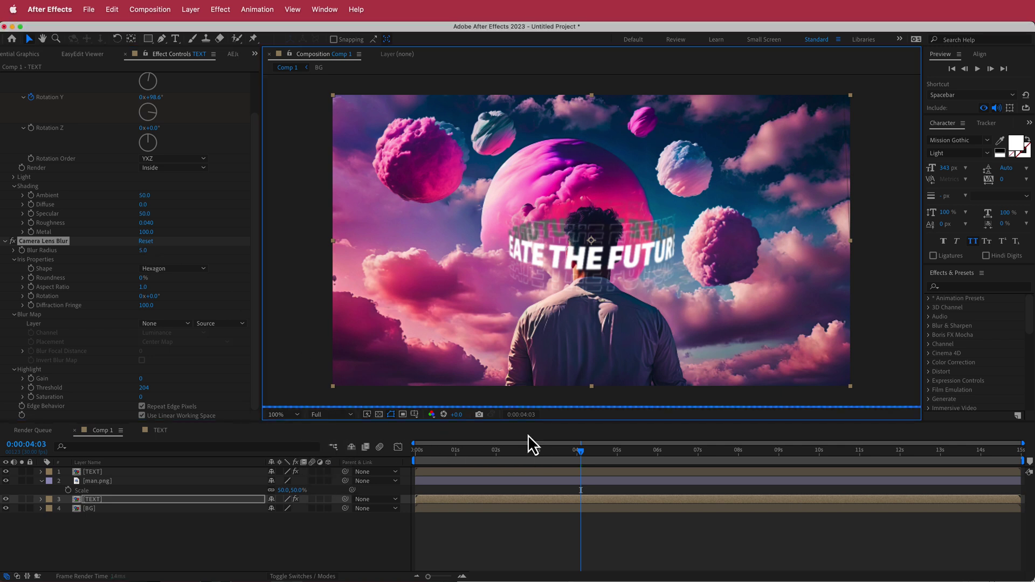
pyautogui.moveTo(581, 460); pyautogui.dragTo(495, 453)
# Step: Apply the Glow effect to the top TEXT layer with a glow radius of 40
pyautogui.click(91, 472)
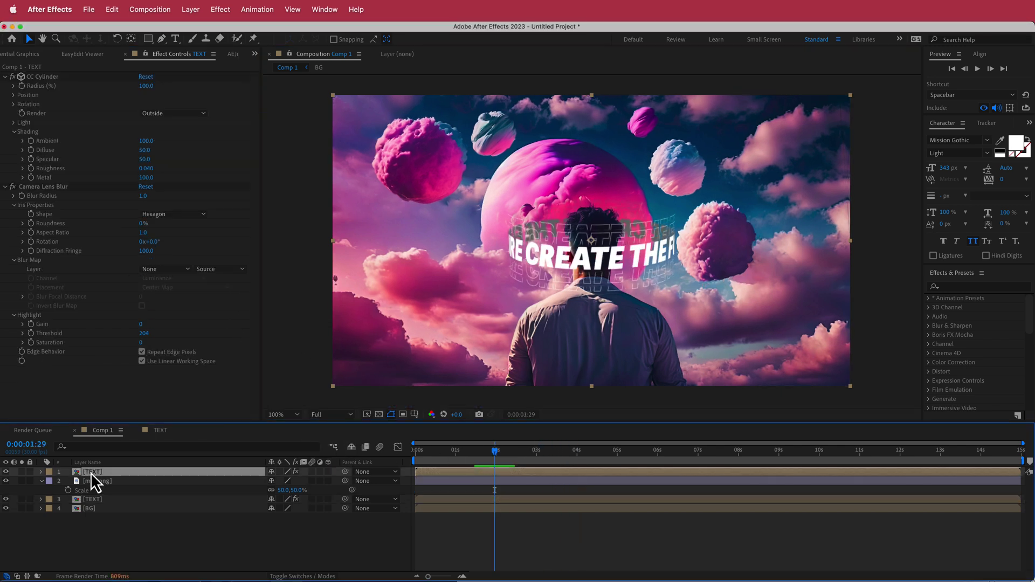
pyautogui.hotkey('ctrl', 'space')
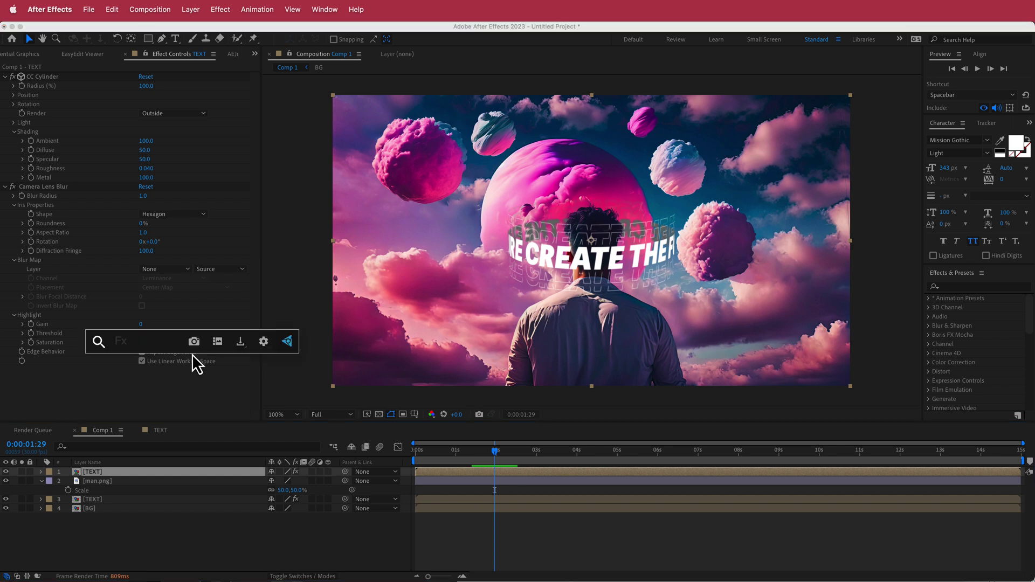
pyautogui.write('glow')
pyautogui.press('Return')
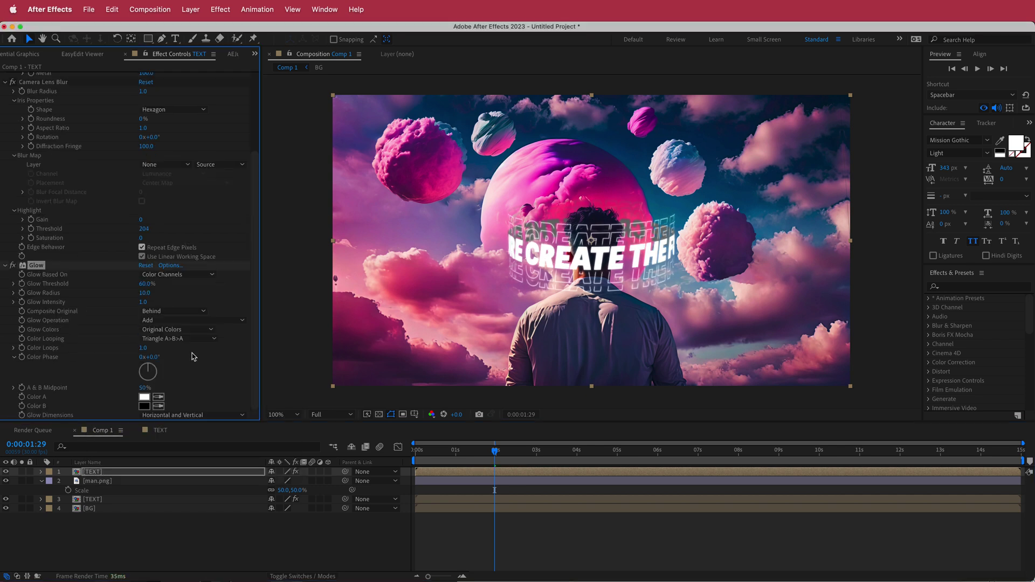
pyautogui.click(144, 293)
pyautogui.write('40')
pyautogui.press('Return')
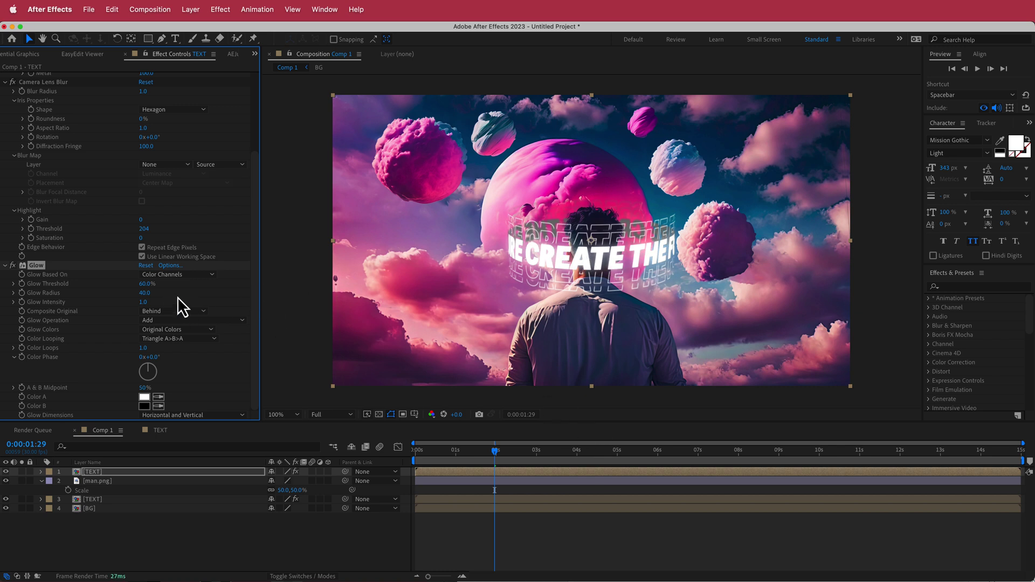
# Step: Set the top TEXT layer's Glow Intensity to 0.8
pyautogui.click(145, 303)
pyautogui.write('0.7')
pyautogui.press('Return')
pyautogui.click(143, 303)
pyautogui.write('0')
pyautogui.press('Return')
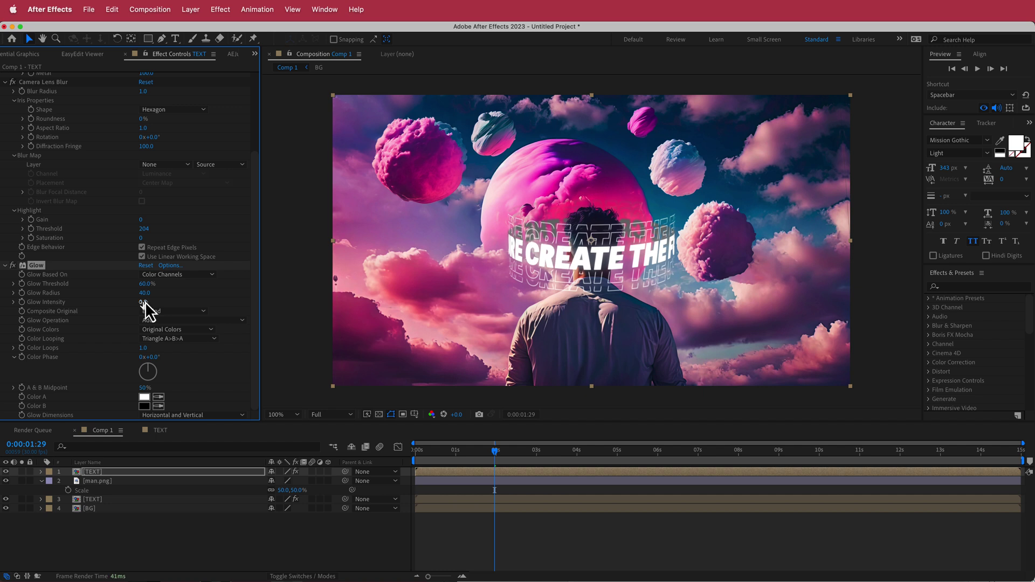
# Step: Go to the first frame and add a two-node 35mm camera named Camera 1 to the composition
pyautogui.moveTo(495, 452); pyautogui.dragTo(396, 451)
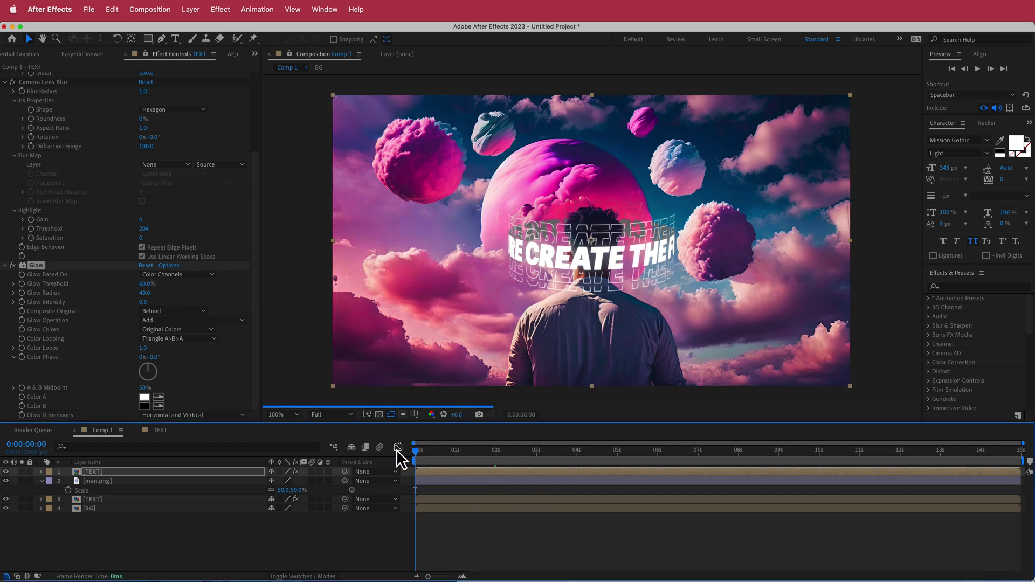
pyautogui.rightClick(337, 473)
pyautogui.moveTo(361, 483)
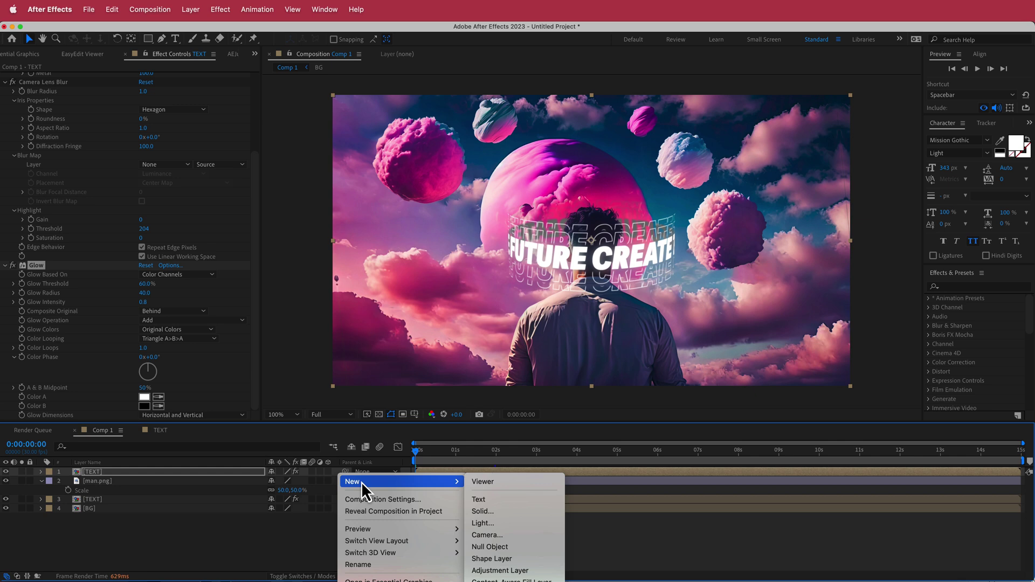
pyautogui.click(519, 535)
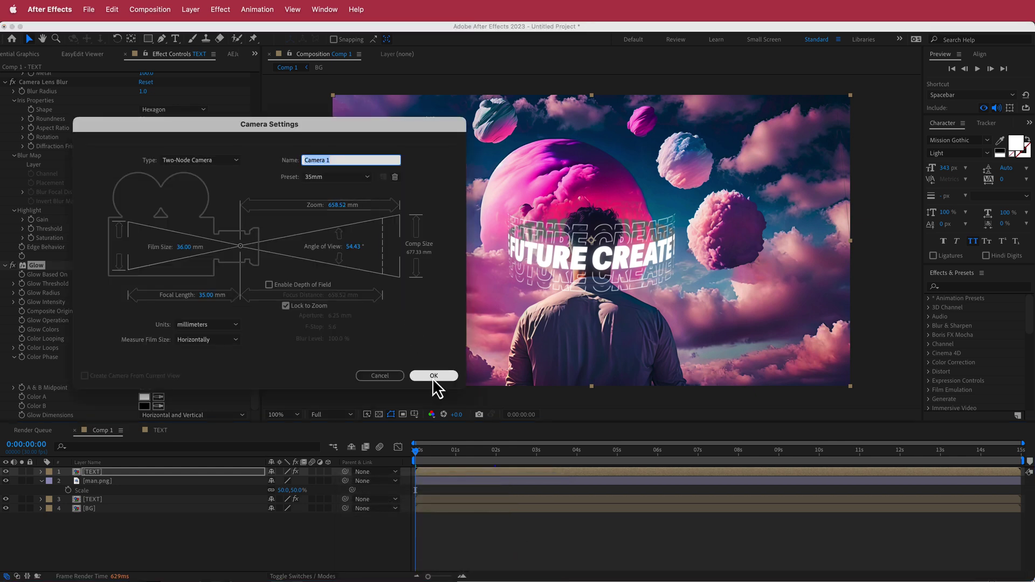
pyautogui.click(434, 377)
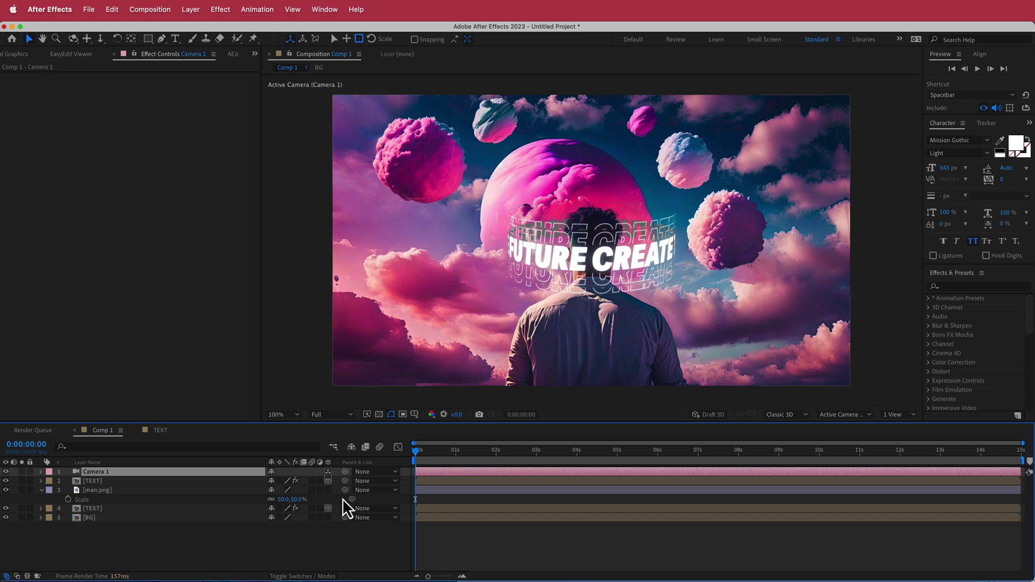
# Step: Orbit and keyframe Camera 1's Position at the last frame to about 911, 442, -1859 and at the first frame to about 1444, 1105, -1748
pyautogui.moveTo(420, 453); pyautogui.dragTo(1021, 456)
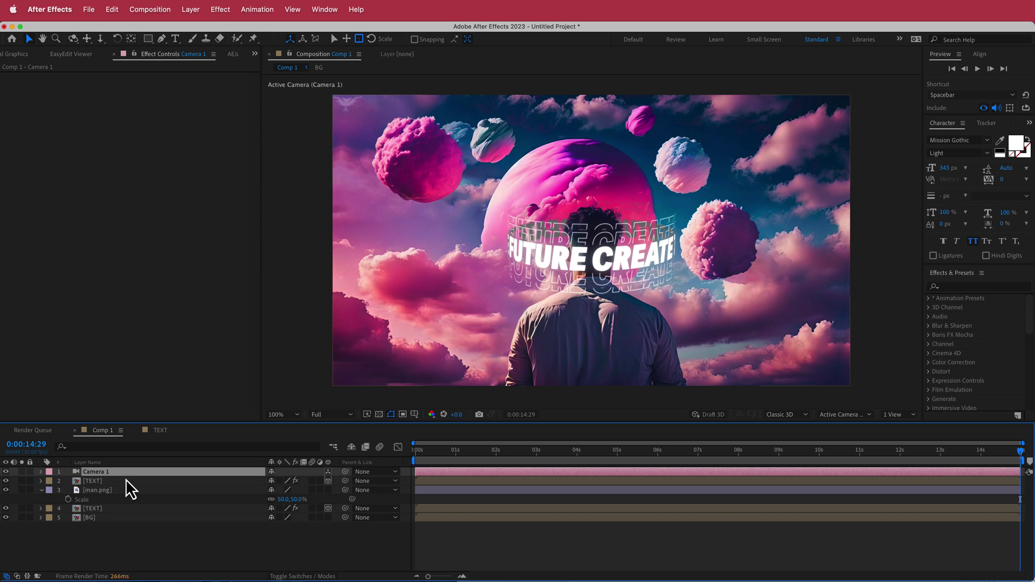
pyautogui.press('p')
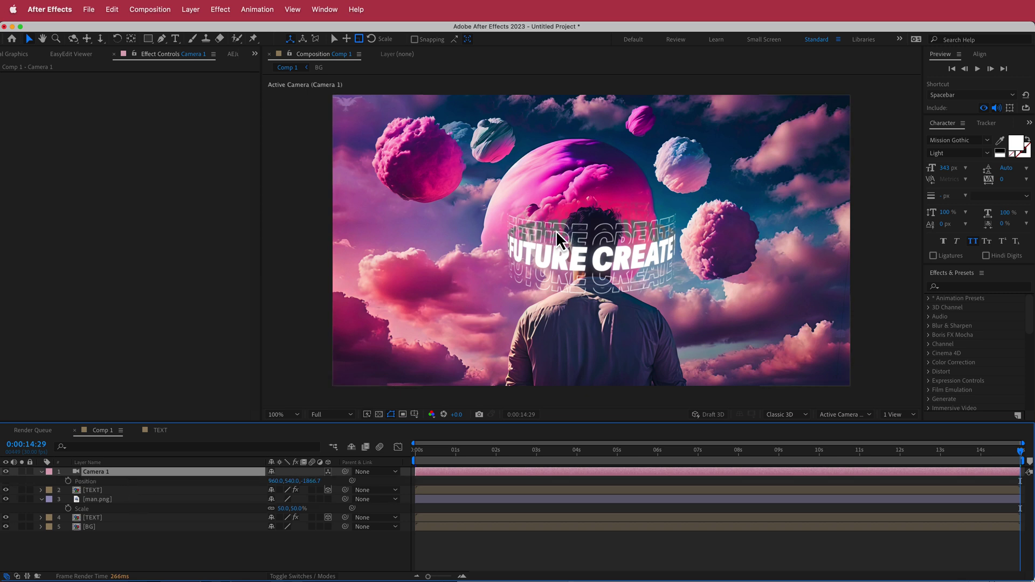
pyautogui.click(76, 41)
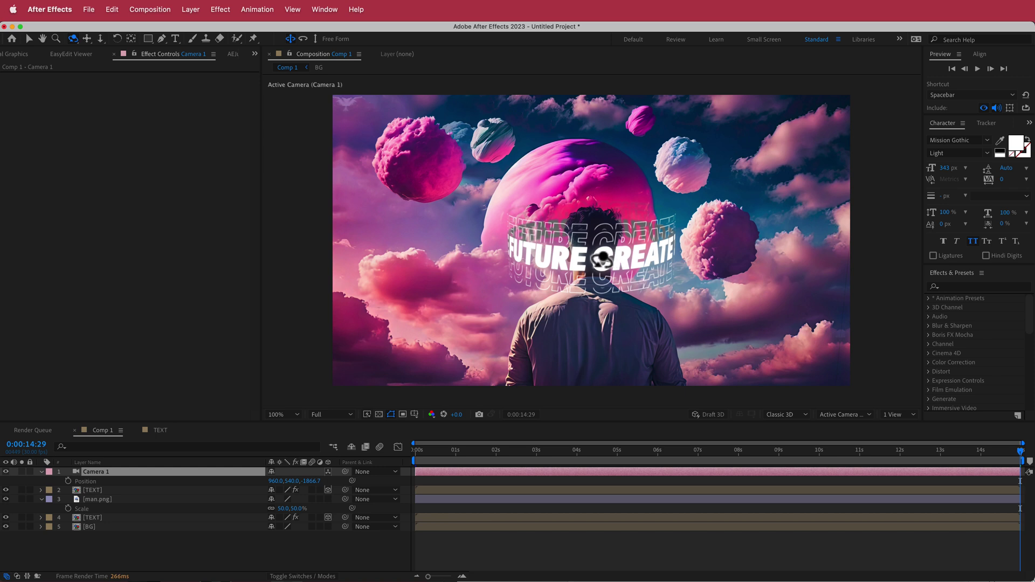
pyautogui.moveTo(603, 259); pyautogui.dragTo(629, 254)
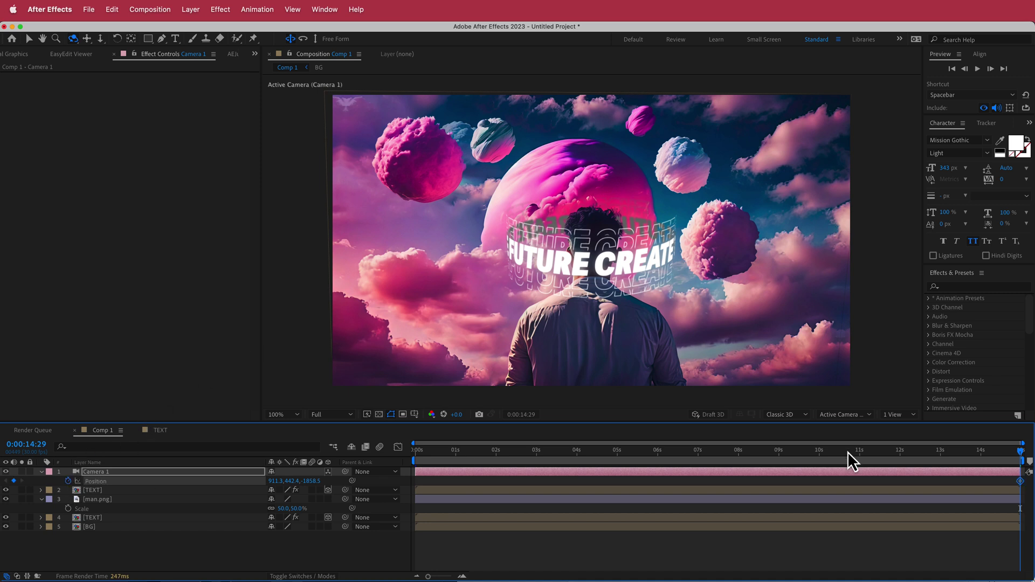
pyautogui.moveTo(992, 453); pyautogui.dragTo(400, 454)
pyautogui.moveTo(599, 261); pyautogui.dragTo(579, 241)
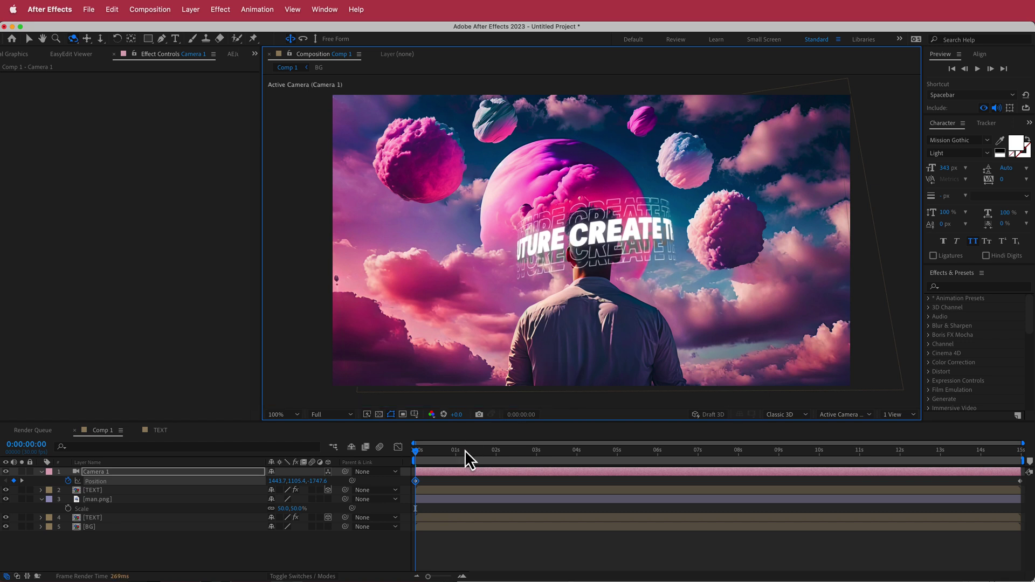
# Step: At 0:00:07:00, dolly Camera 1 closer to a keyframed Position of about 1179, 778, -1659
pyautogui.moveTo(416, 453); pyautogui.dragTo(699, 451)
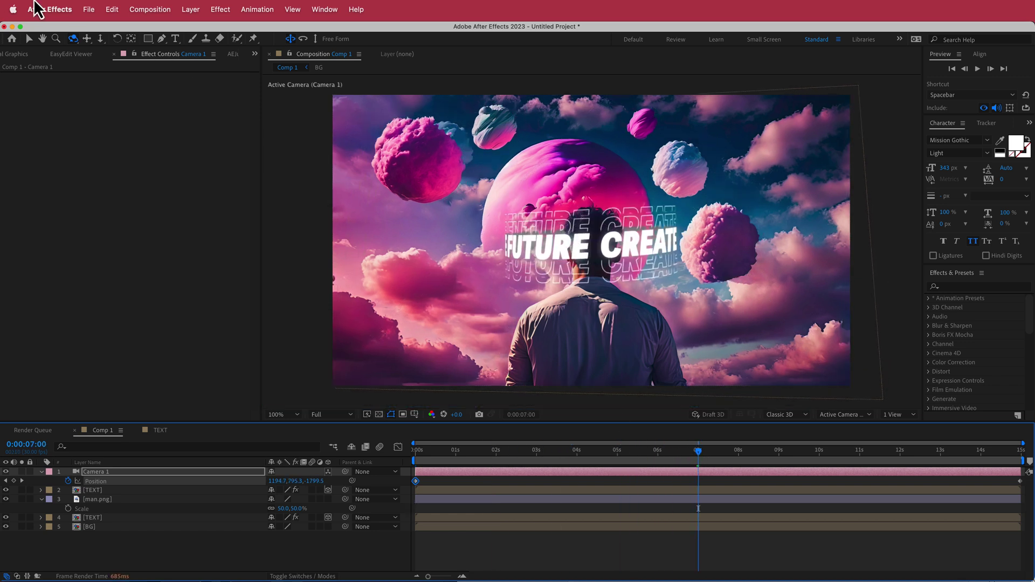
pyautogui.click(100, 39)
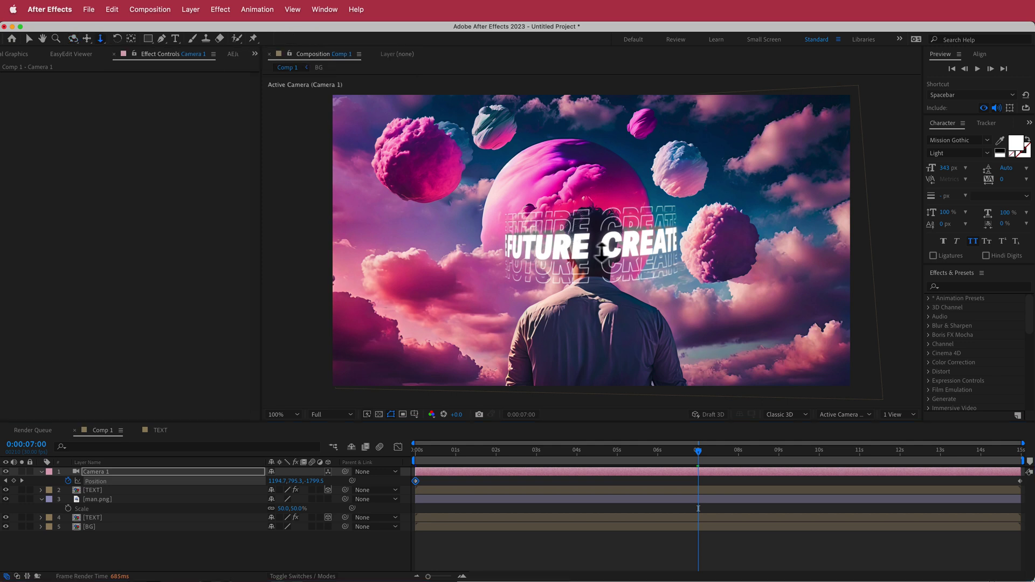
pyautogui.moveTo(602, 251); pyautogui.dragTo(604, 238)
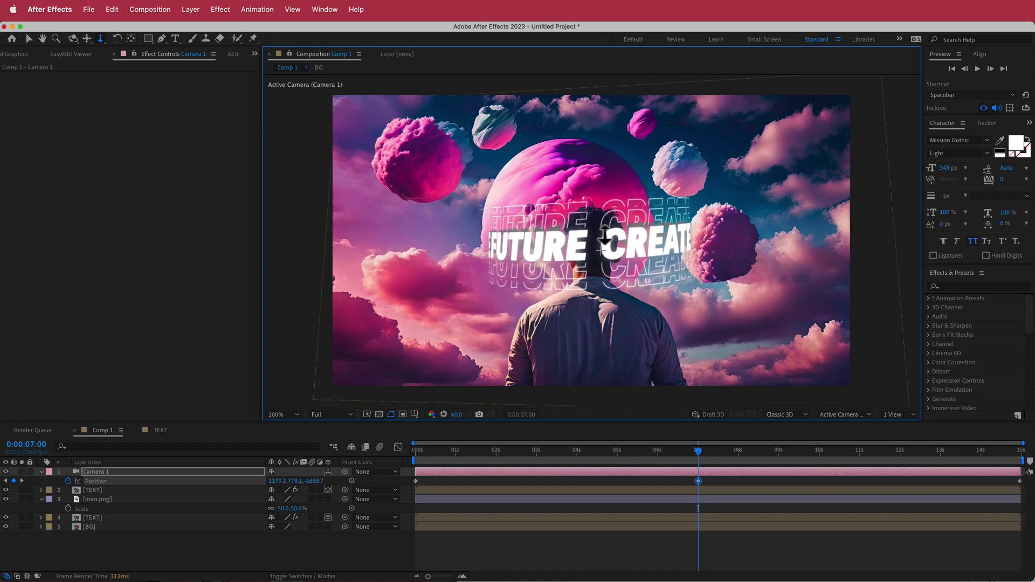
# Step: Set the composition preview resolution to Third and return to the first frame
pyautogui.click(329, 416)
pyautogui.click(336, 464)
pyautogui.moveTo(697, 451); pyautogui.dragTo(361, 465)
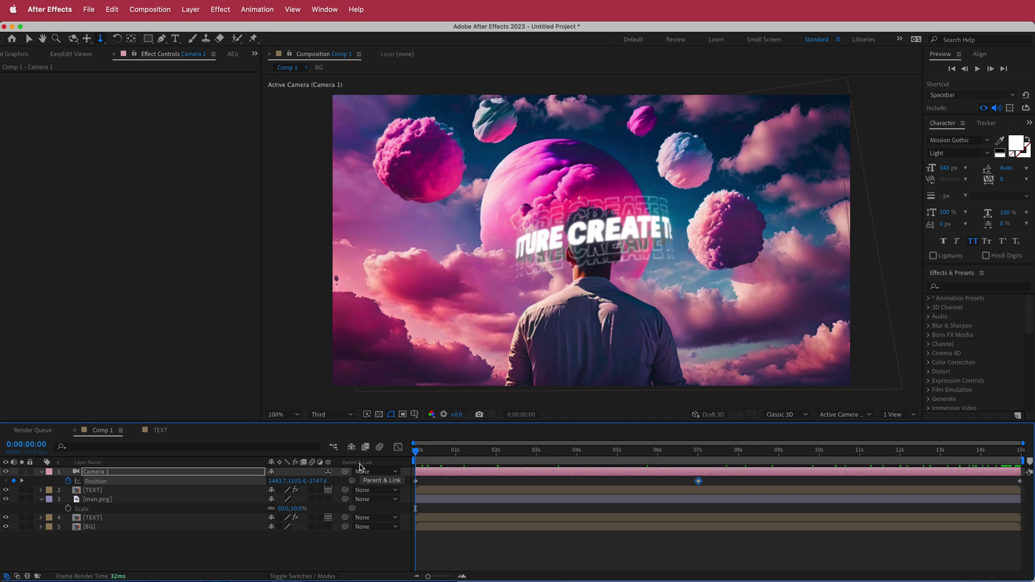
# Step: Add an adjustment layer above Camera 1
pyautogui.rightClick(339, 473)
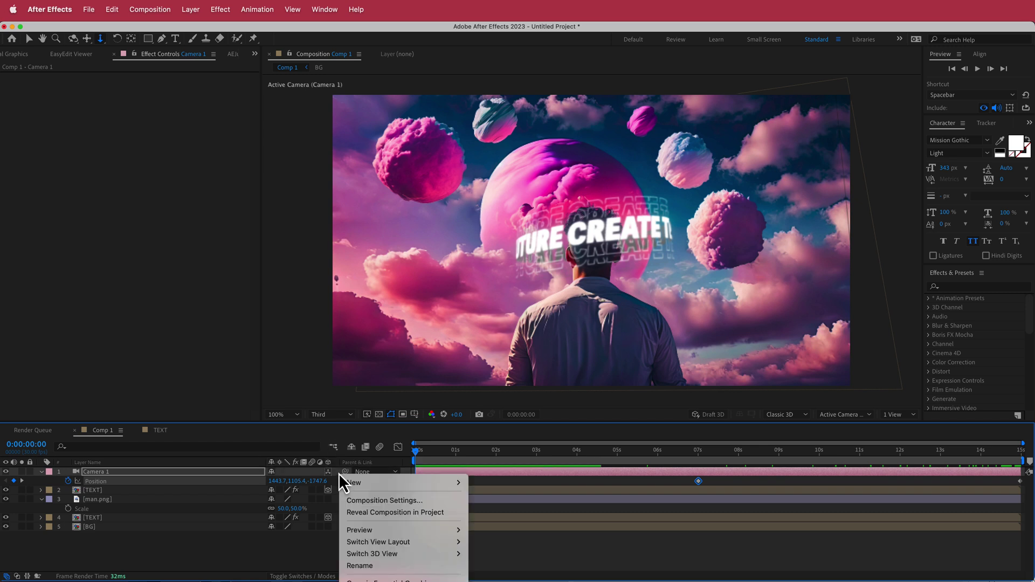
pyautogui.moveTo(363, 483)
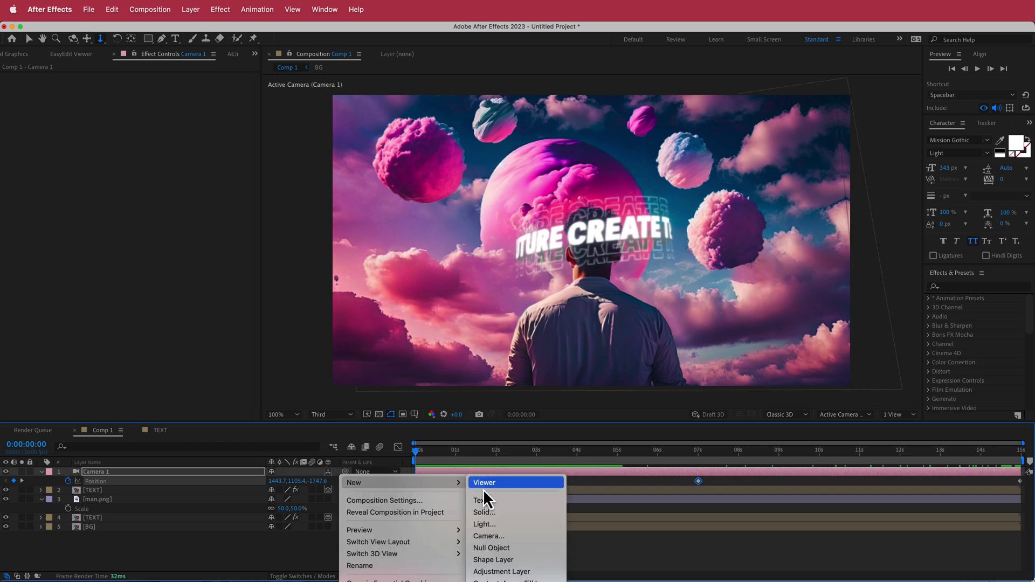
pyautogui.click(513, 572)
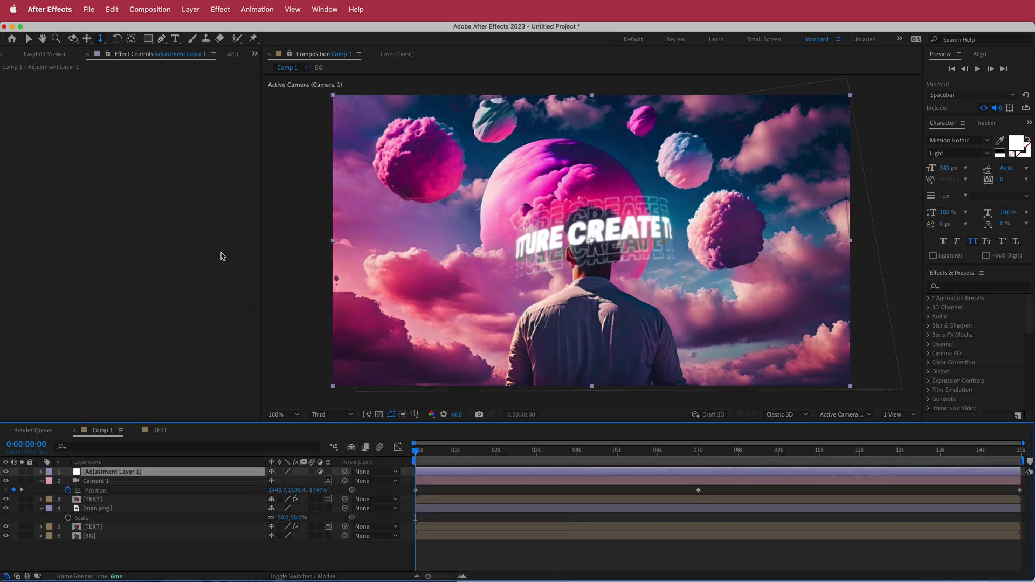
# Step: Apply the Noise effect to the adjustment layer with the amount of noise at 10%
pyautogui.hotkey('ctrl', 'space')
pyautogui.write('nois')
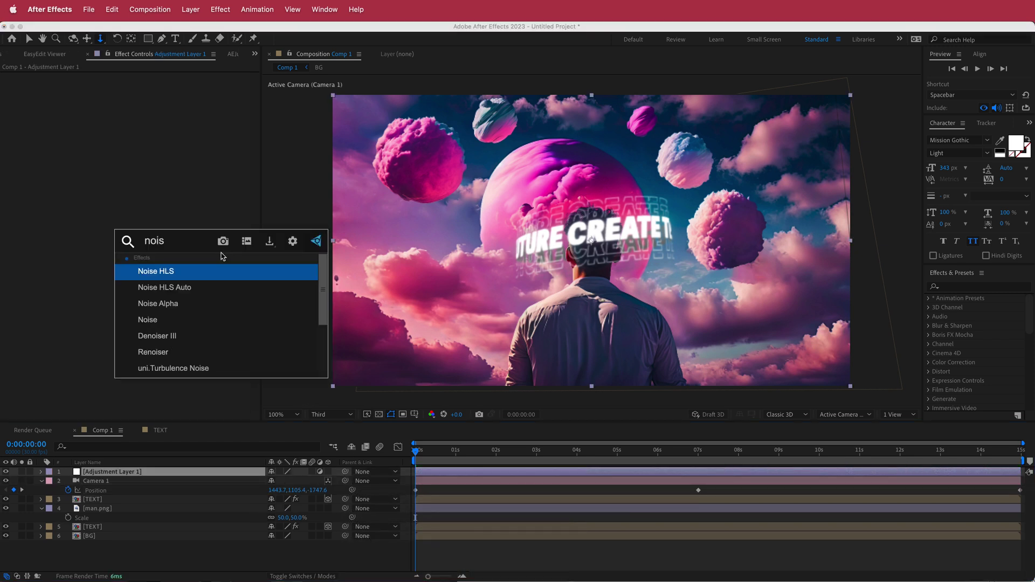
pyautogui.click(167, 320)
pyautogui.click(144, 86)
pyautogui.write('10')
pyautogui.press('Return')
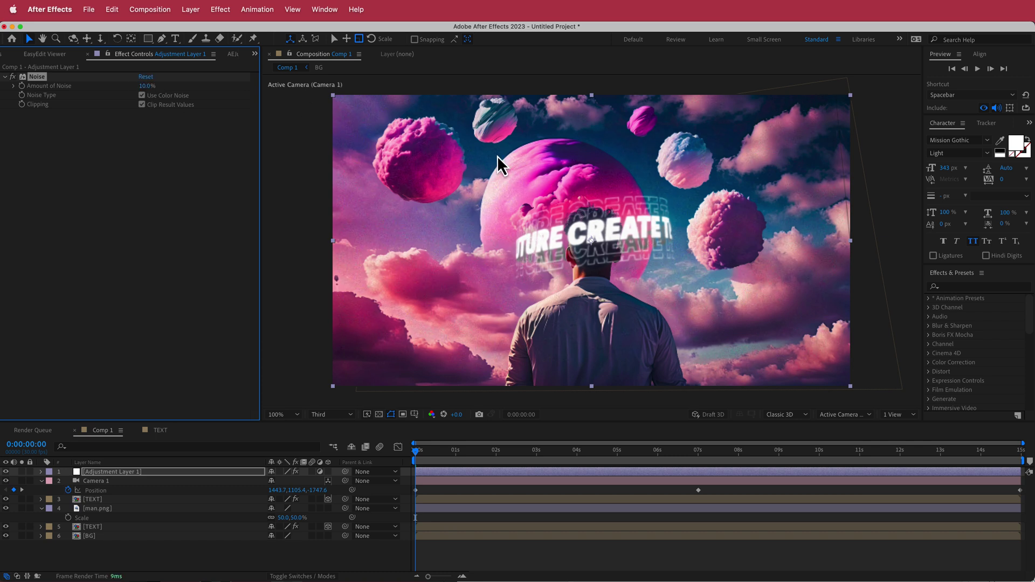
pyautogui.moveTo(1008, 465); pyautogui.dragTo(393, 446)
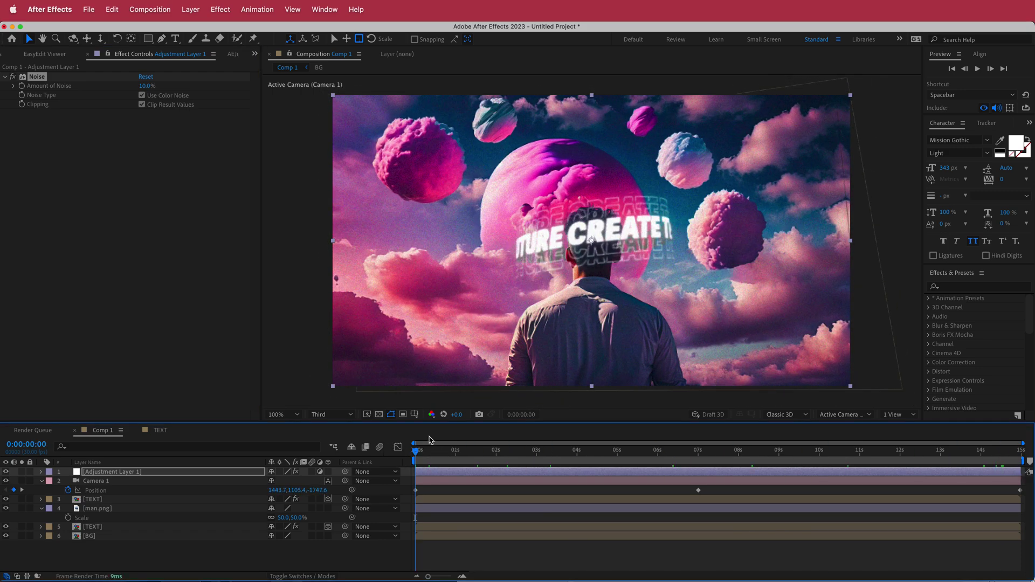
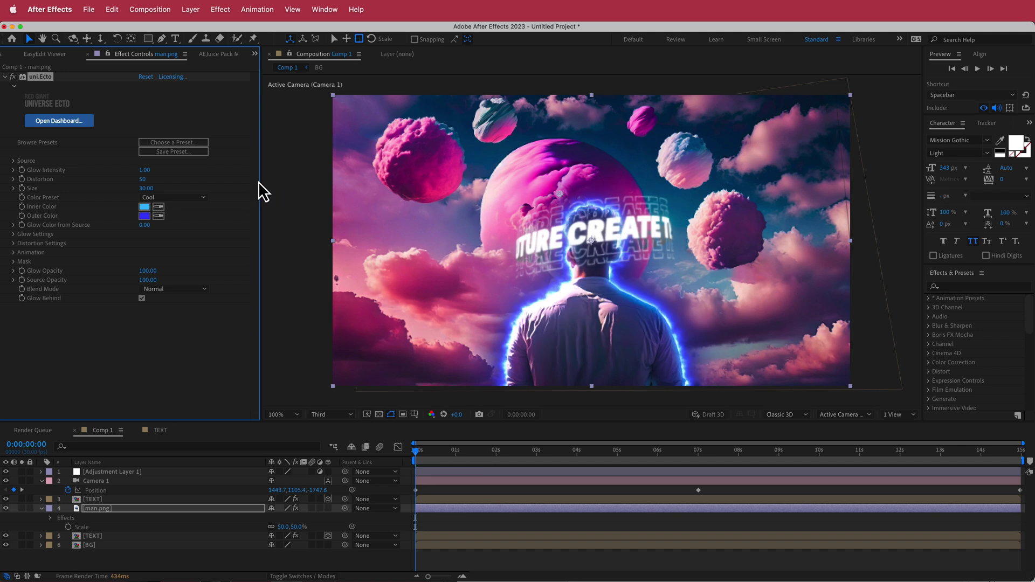
# Step: Sample the uni.Ecto outer colour on man.png from the image's upper-left pink planet and set Glow Opacity to 60
pyautogui.click(158, 216)
pyautogui.click(409, 174)
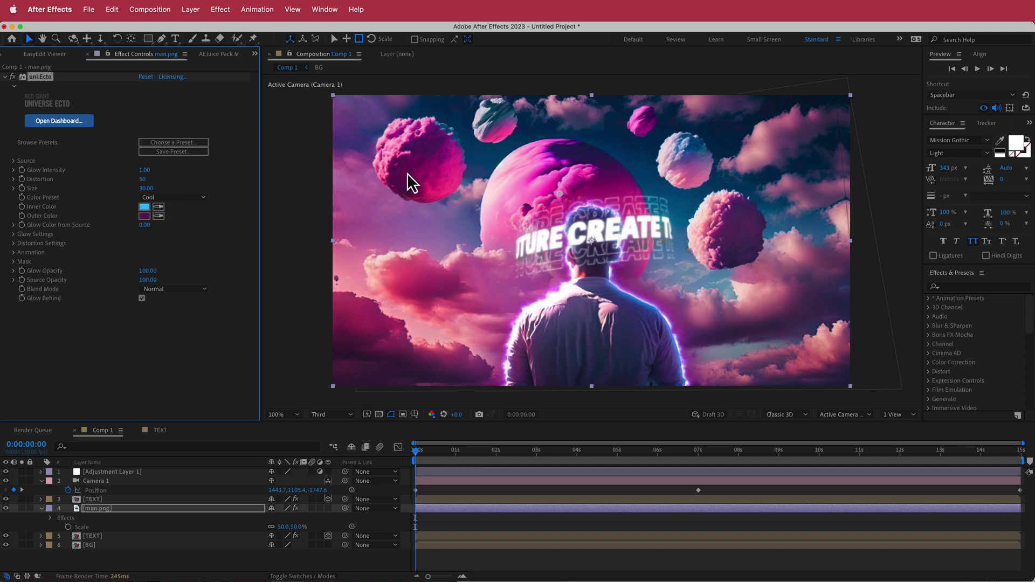
pyautogui.click(147, 271)
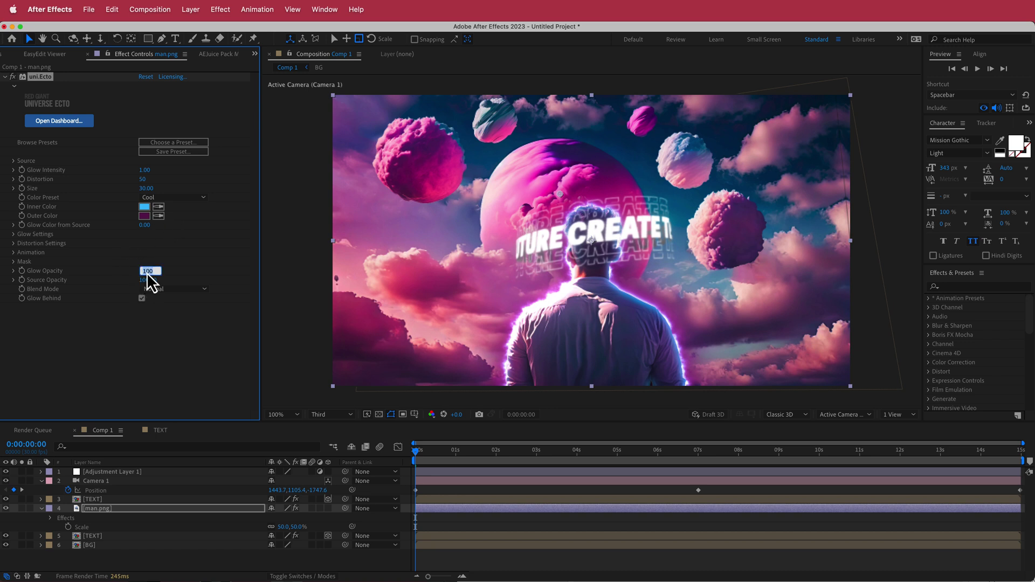
pyautogui.write('40')
pyautogui.press('Return')
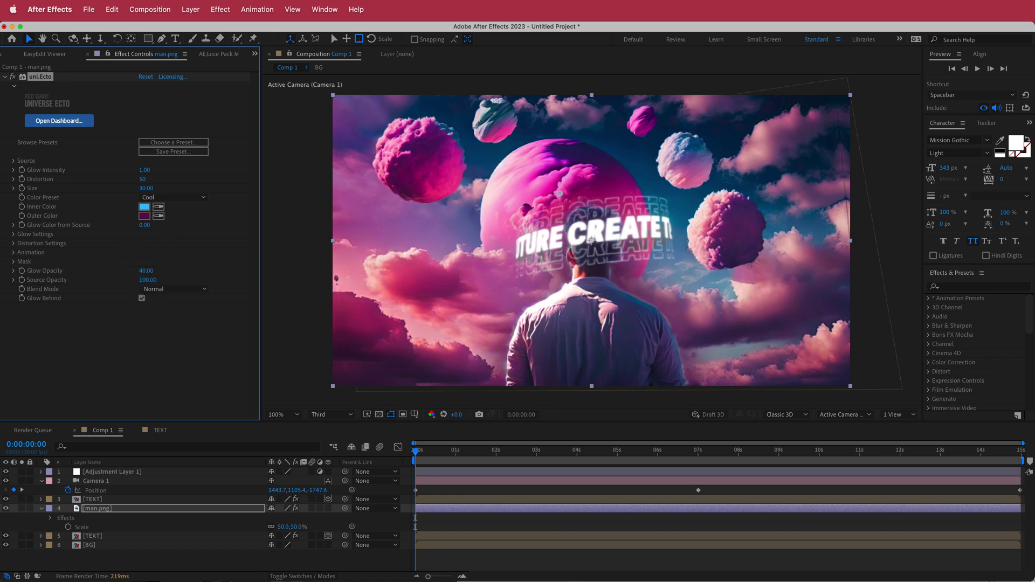
pyautogui.click(146, 271)
pyautogui.write('60')
pyautogui.press('Return')
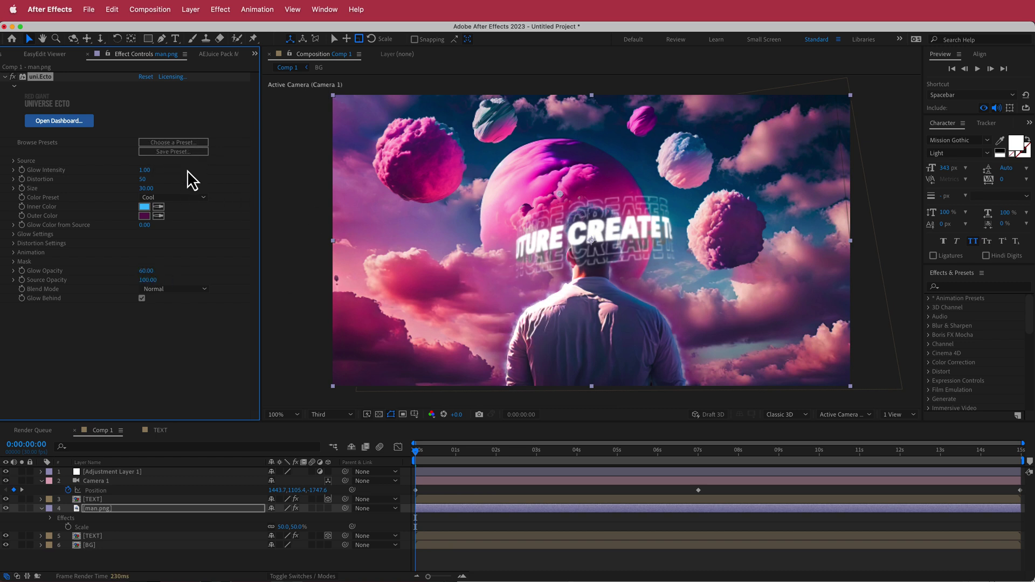
pyautogui.click(191, 198)
pyautogui.click(184, 221)
# Step: Apply the Dehancer Pro v2.0 effect to Adjustment Layer 1
pyautogui.click(139, 473)
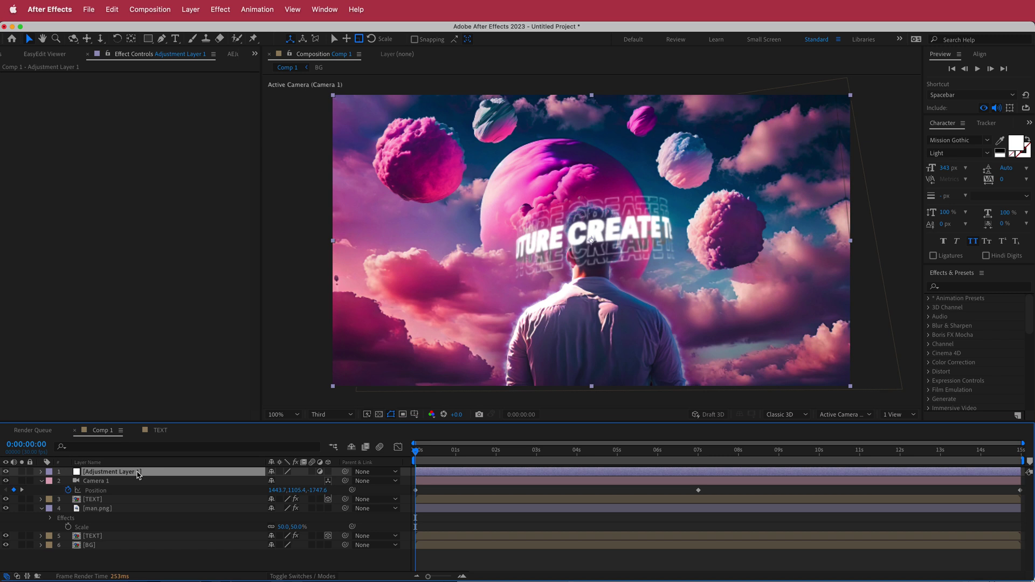
pyautogui.click(71, 83)
pyautogui.press('space')
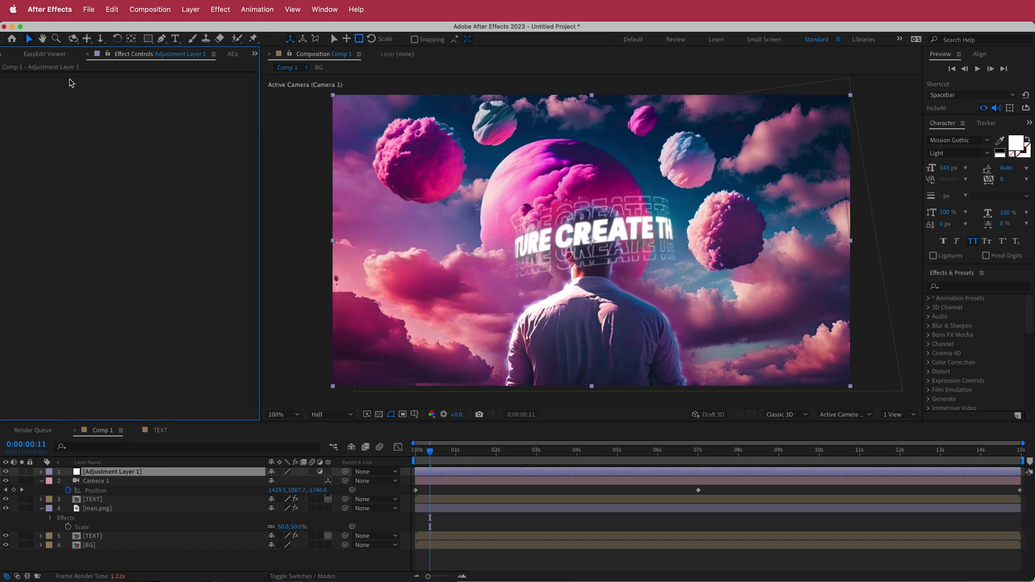
pyautogui.hotkey('ctrl', 'space')
pyautogui.write('deh')
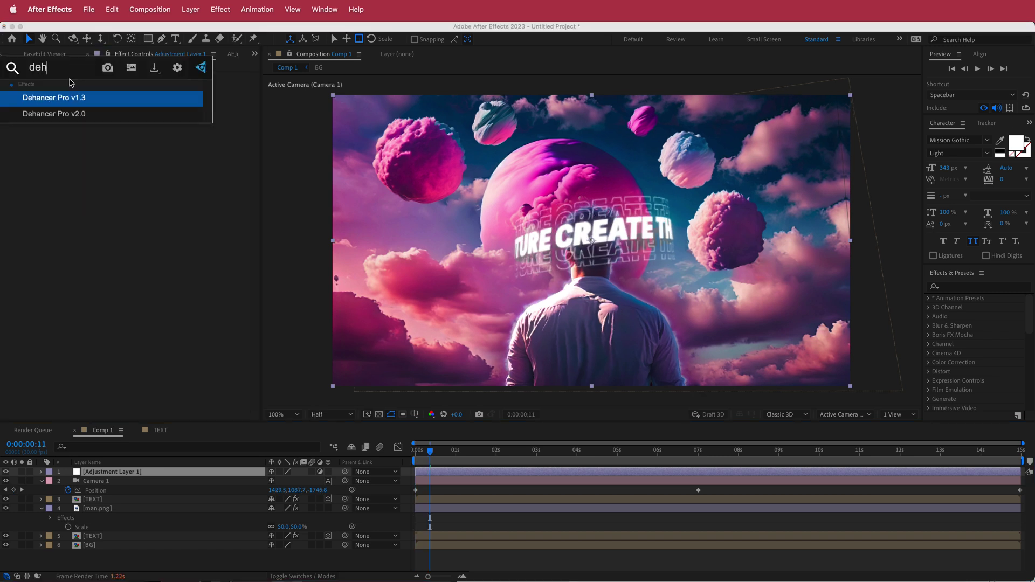
pyautogui.click(80, 116)
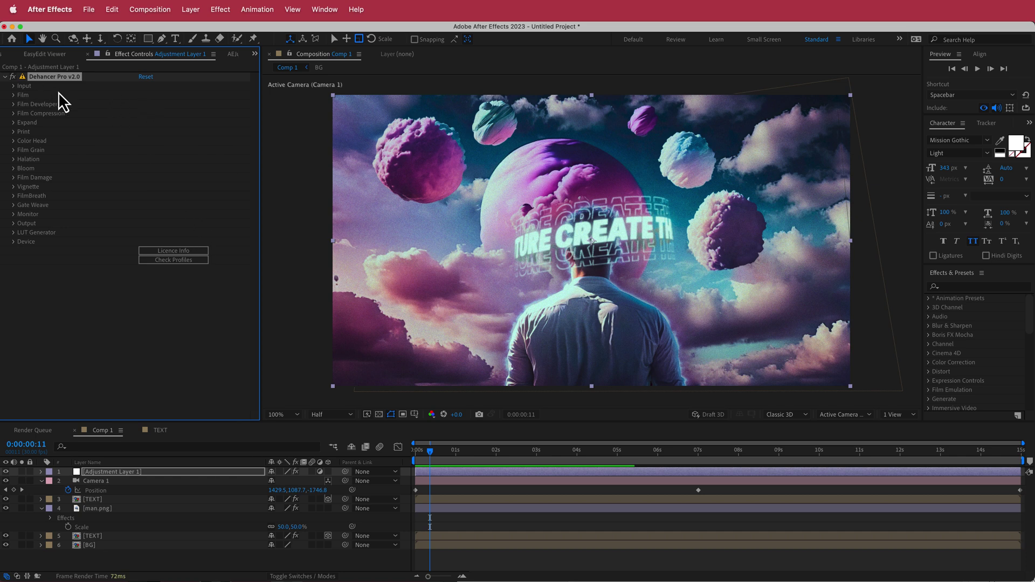
# Step: Set the Dehancer film profile to Fujicolor Superia 1600
pyautogui.click(14, 95)
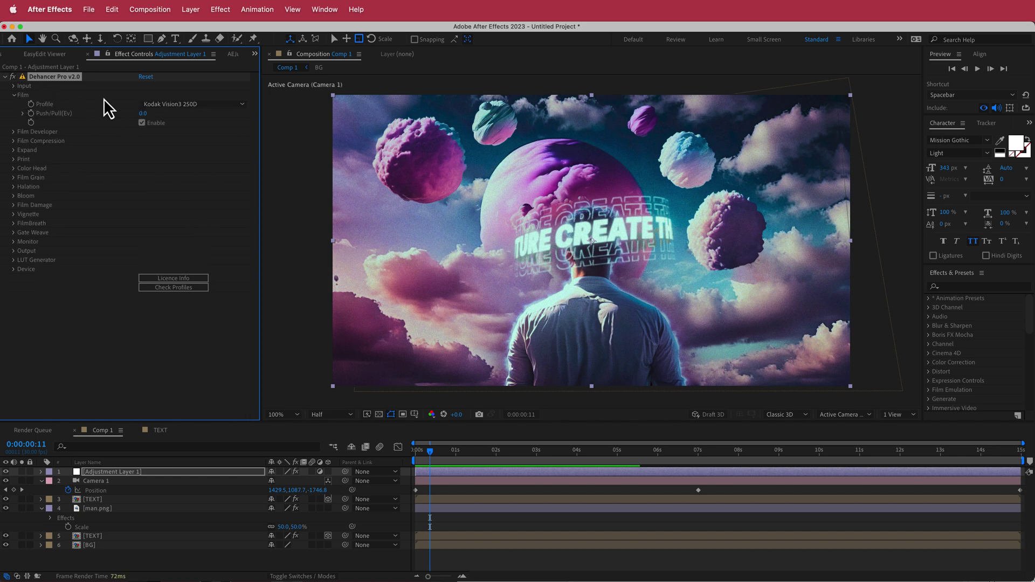
pyautogui.click(172, 106)
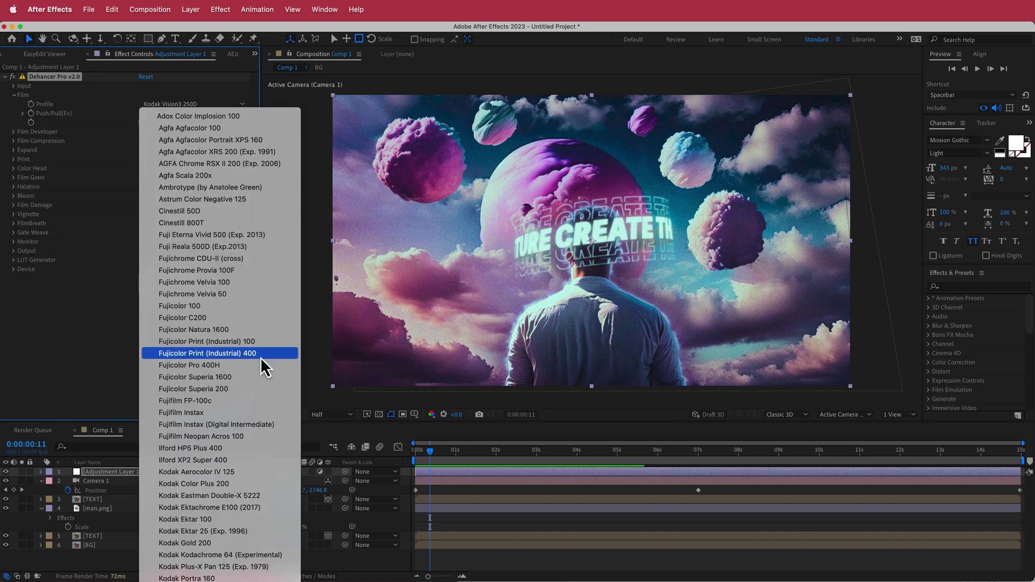
pyautogui.click(256, 378)
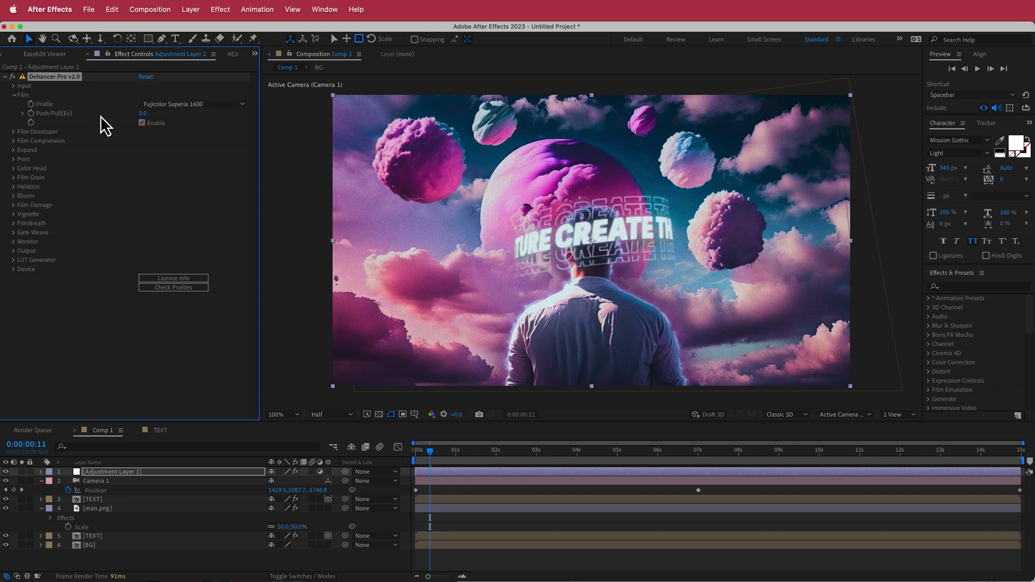
# Step: Enable Film Developer in Dehancer Pro and raise its Color Boost to 57
pyautogui.click(14, 132)
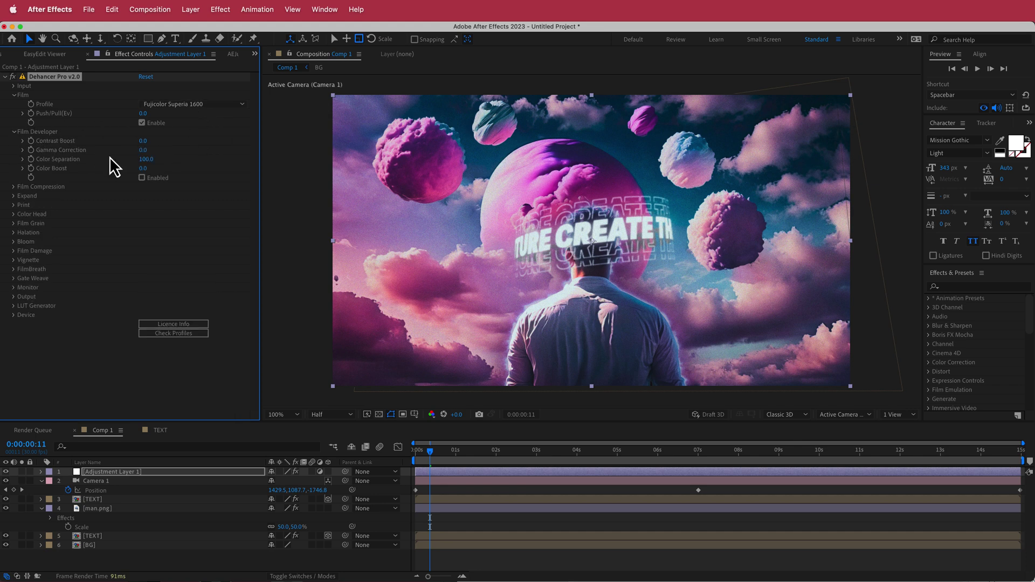
pyautogui.click(141, 177)
pyautogui.moveTo(143, 168)
pyautogui.mouseDown()
pyautogui.moveTo(160, 169)
pyautogui.moveTo(142, 170)
pyautogui.mouseUp()
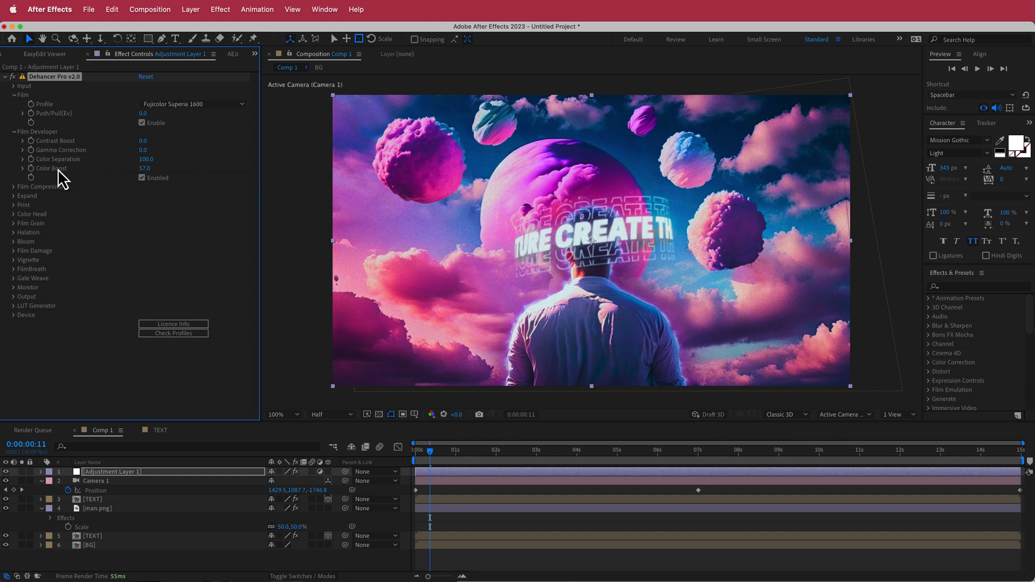
# Step: Enable Halation in Dehancer Pro with its 35 mm / Super 35 profile
pyautogui.click(13, 233)
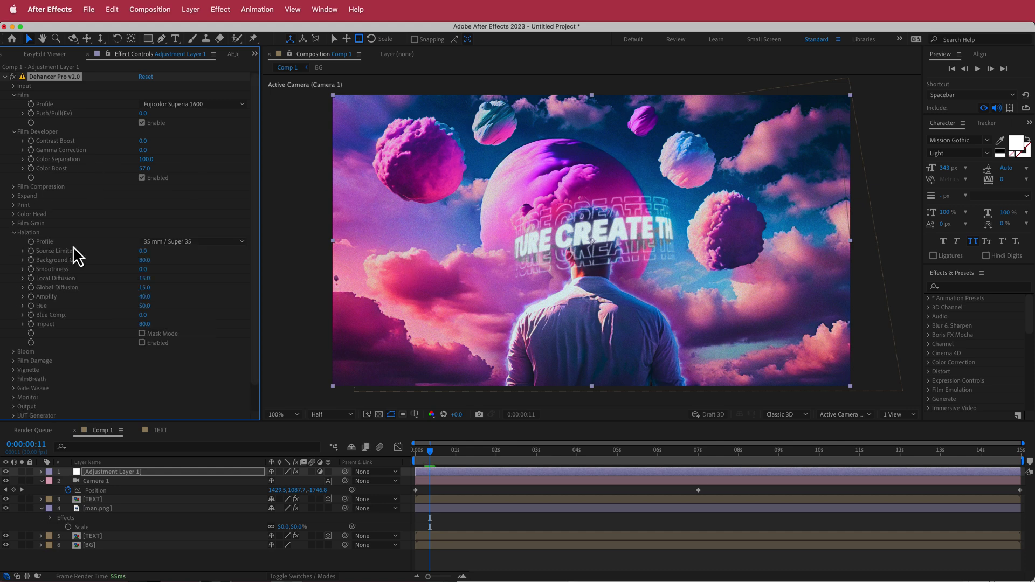
pyautogui.click(142, 343)
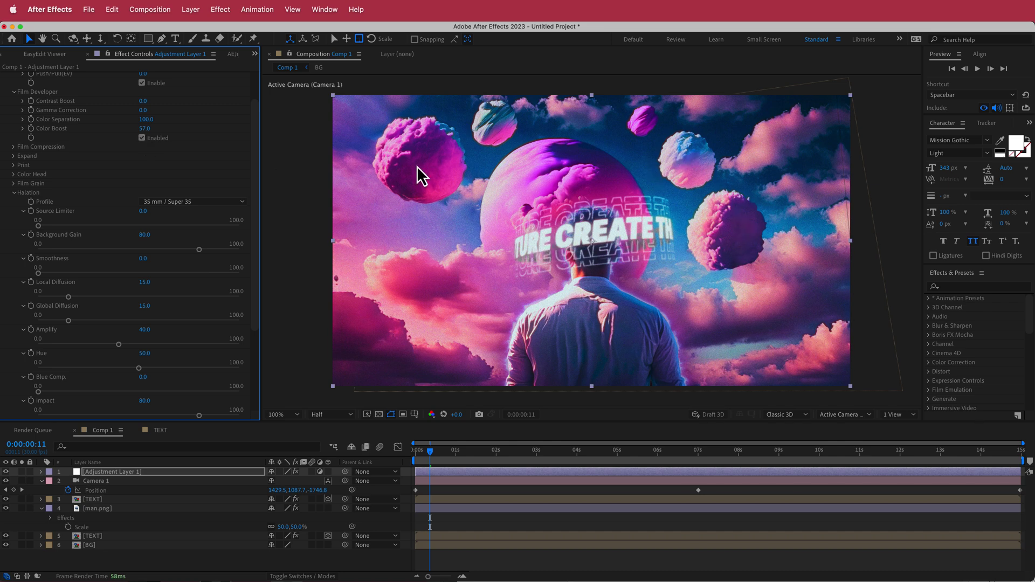
pyautogui.click(14, 194)
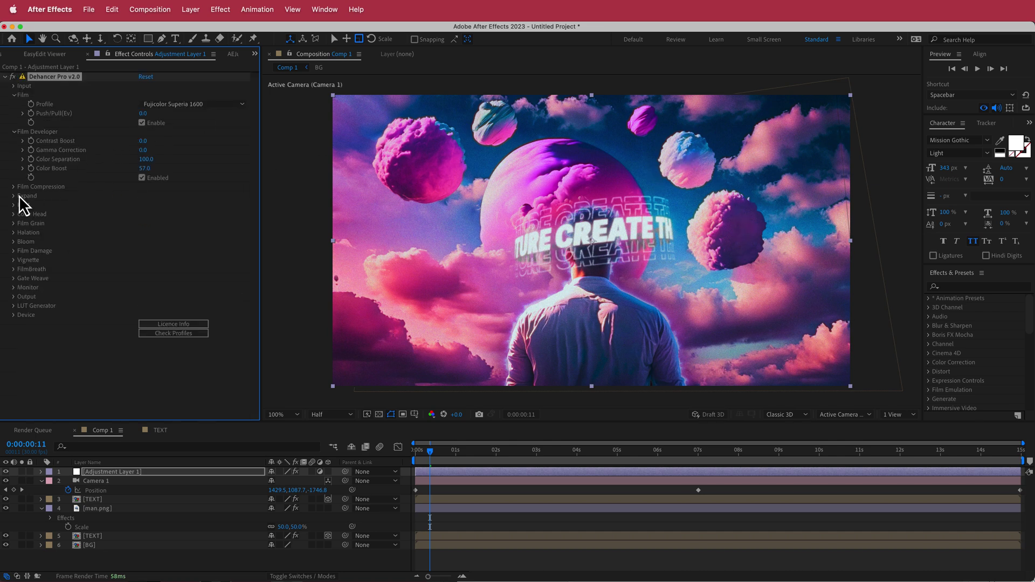
# Step: Enable Bloom in Dehancer Pro with its 35 mm / Super 35 profile
pyautogui.click(14, 241)
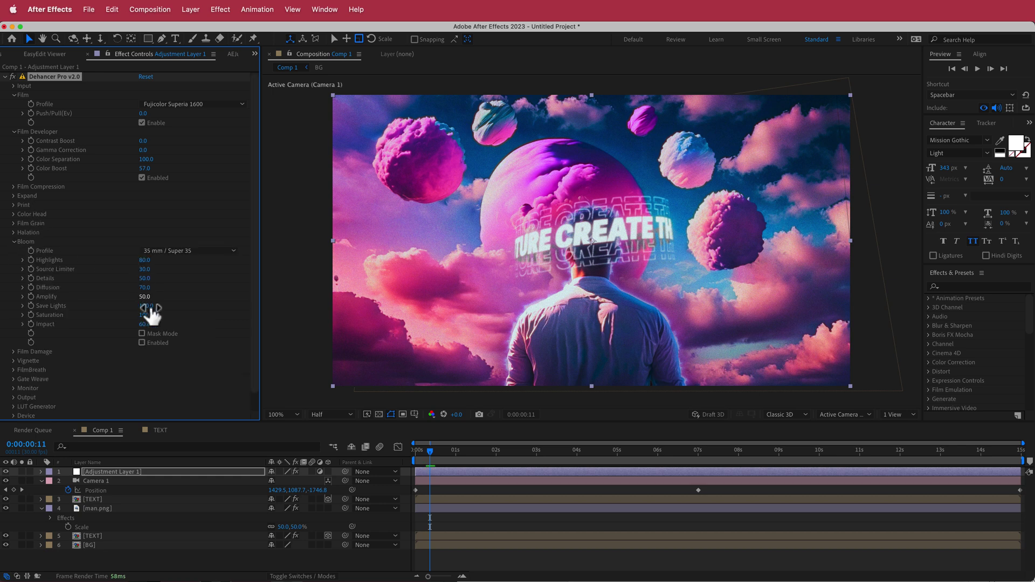
pyautogui.scroll(-2, 142, 346)
pyautogui.click(142, 346)
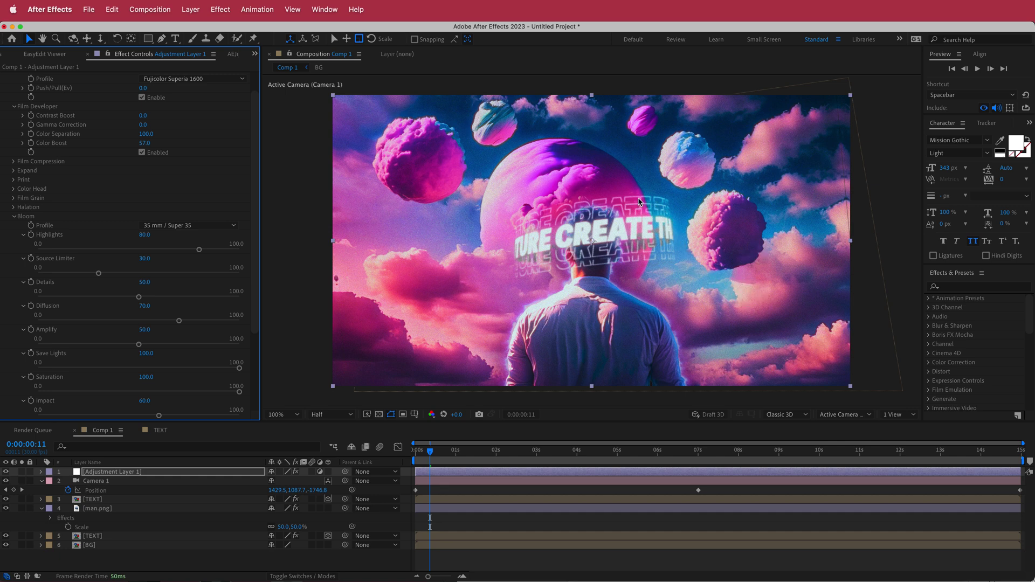
pyautogui.click(14, 217)
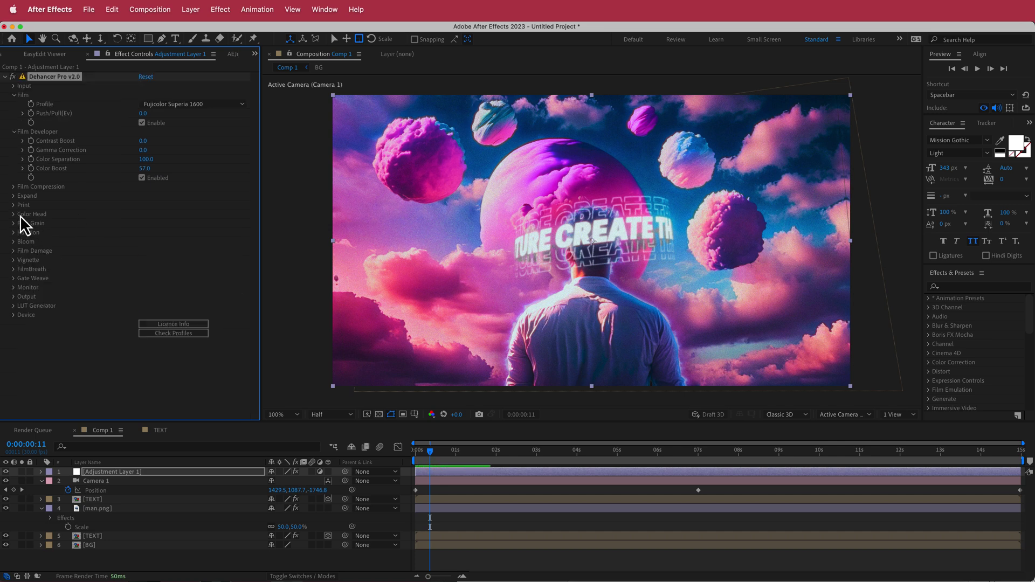
# Step: Enable Film Damage in Dehancer Pro with the 8 mm / Super 8 profile and scrub to 0:00:01:19 to check the damage
pyautogui.click(14, 251)
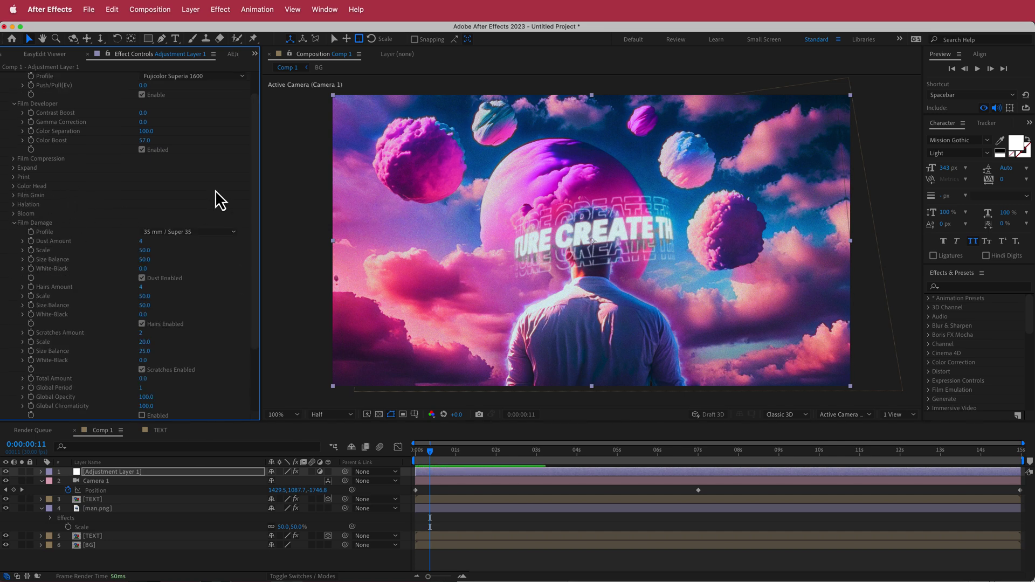
pyautogui.moveTo(256, 170); pyautogui.dragTo(254, 212)
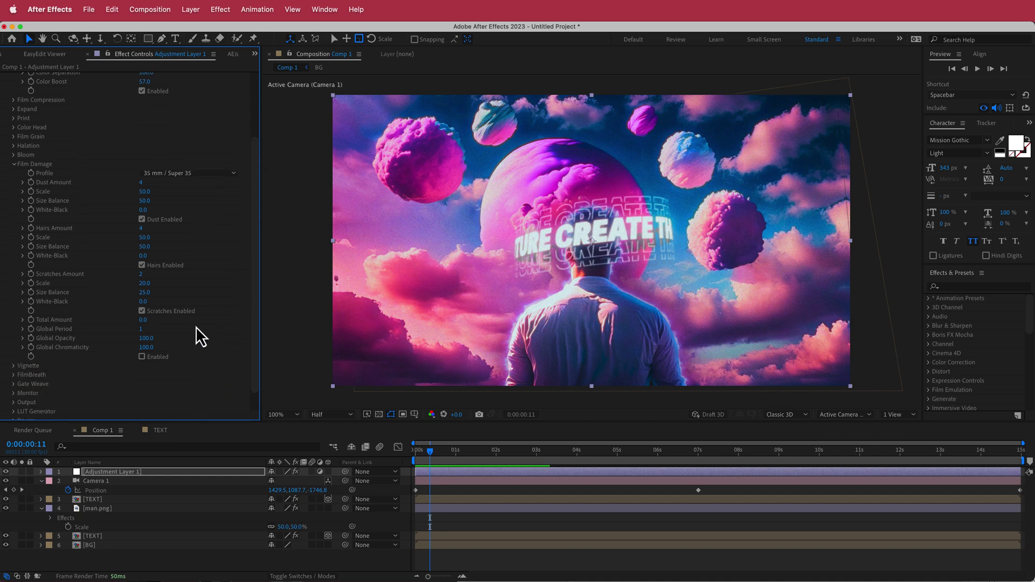
pyautogui.click(142, 358)
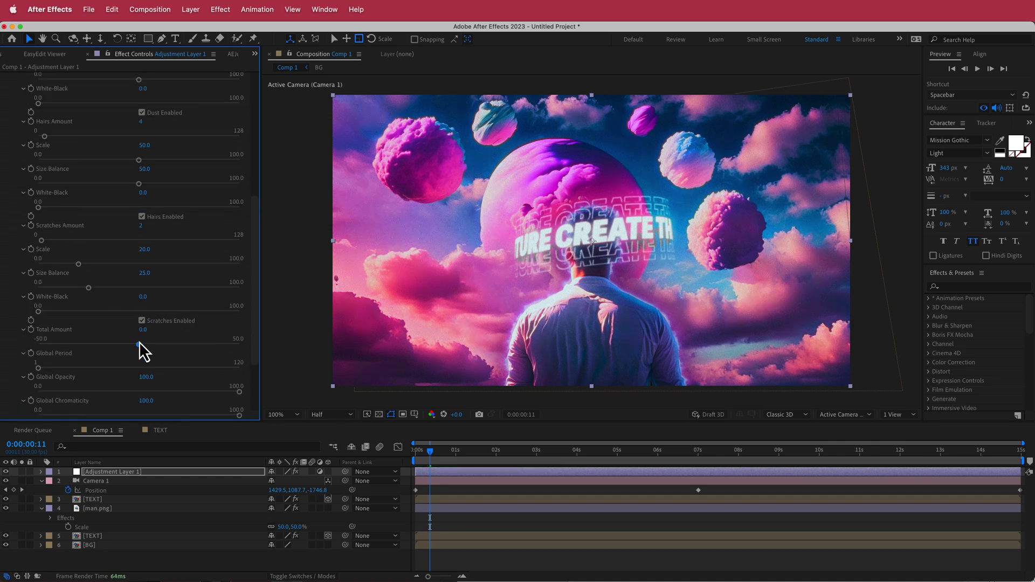
pyautogui.moveTo(259, 211); pyautogui.dragTo(259, 162)
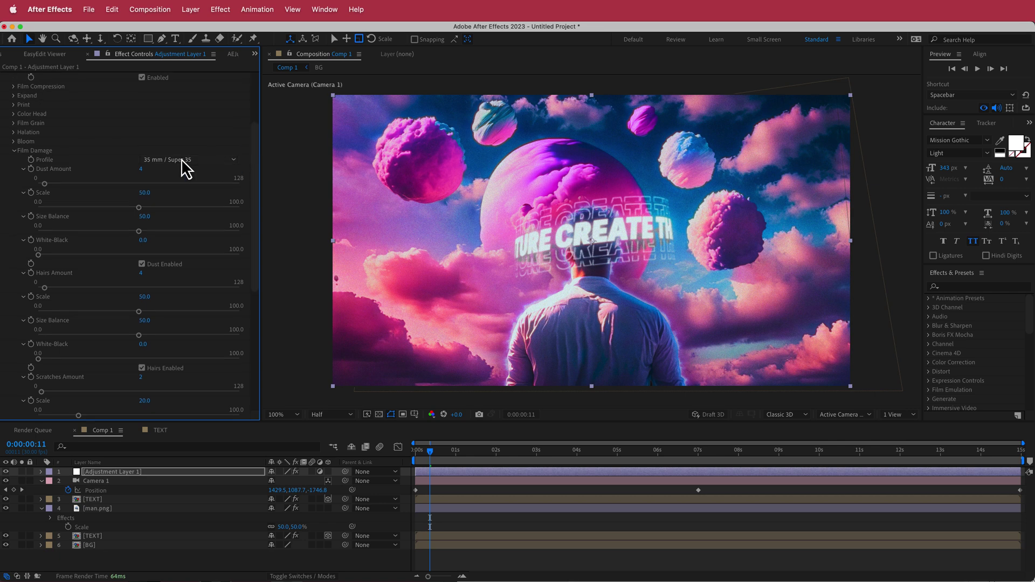
pyautogui.click(181, 160)
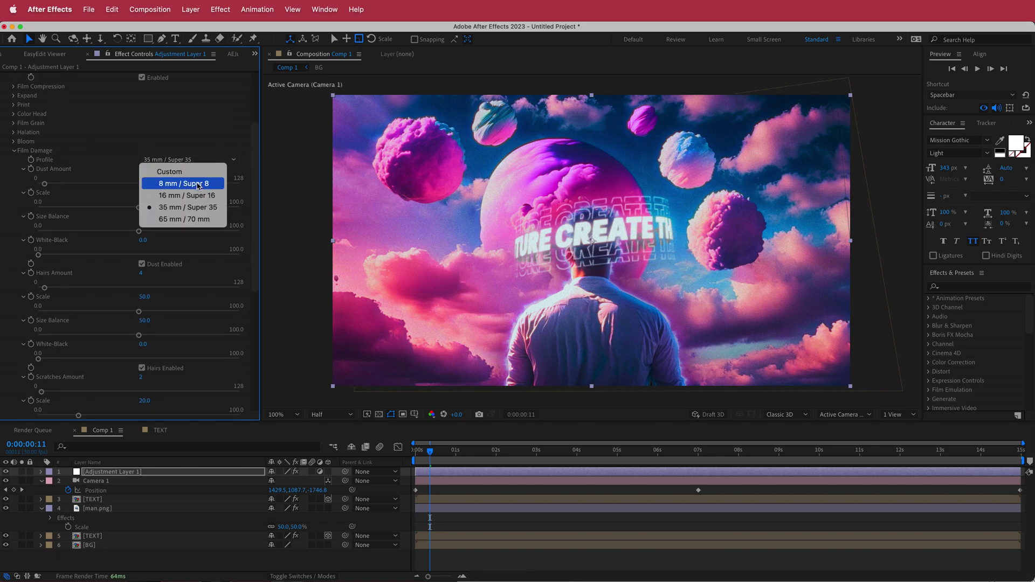
pyautogui.click(198, 185)
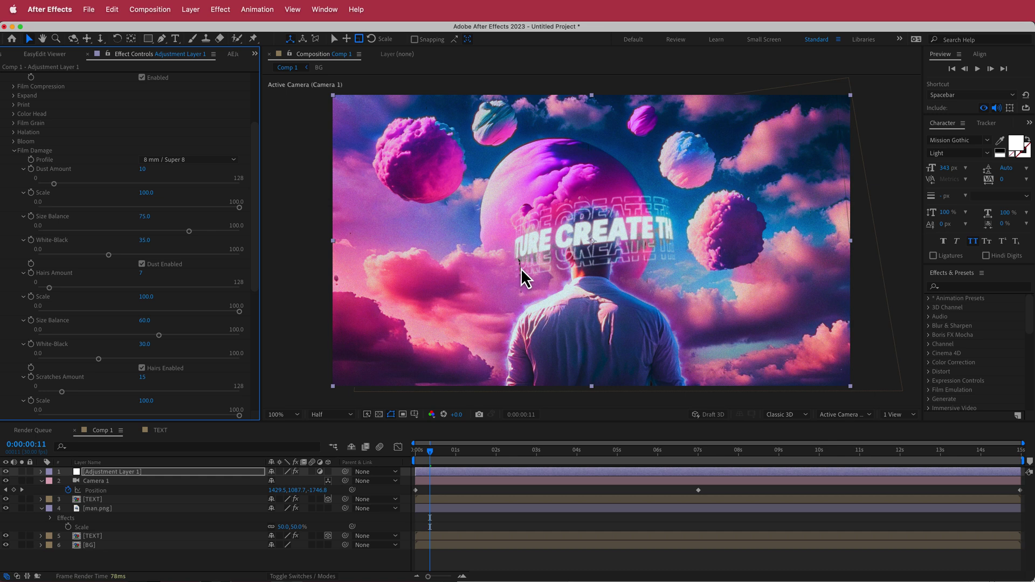
pyautogui.moveTo(432, 454)
pyautogui.mouseDown()
pyautogui.moveTo(593, 449)
pyautogui.moveTo(448, 449)
pyautogui.mouseUp()
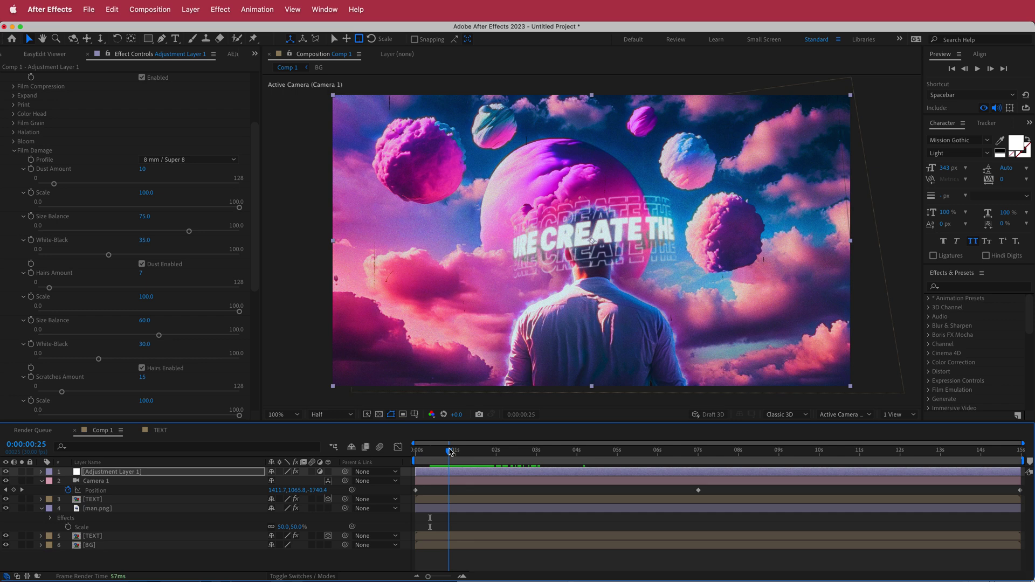
pyautogui.moveTo(450, 451); pyautogui.dragTo(443, 456)
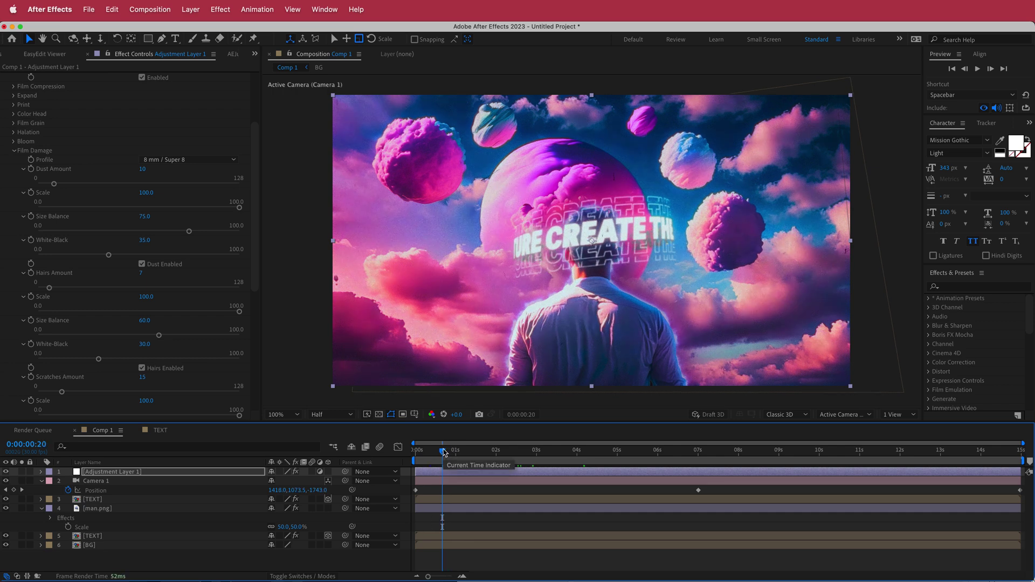
pyautogui.moveTo(442, 451); pyautogui.dragTo(482, 452)
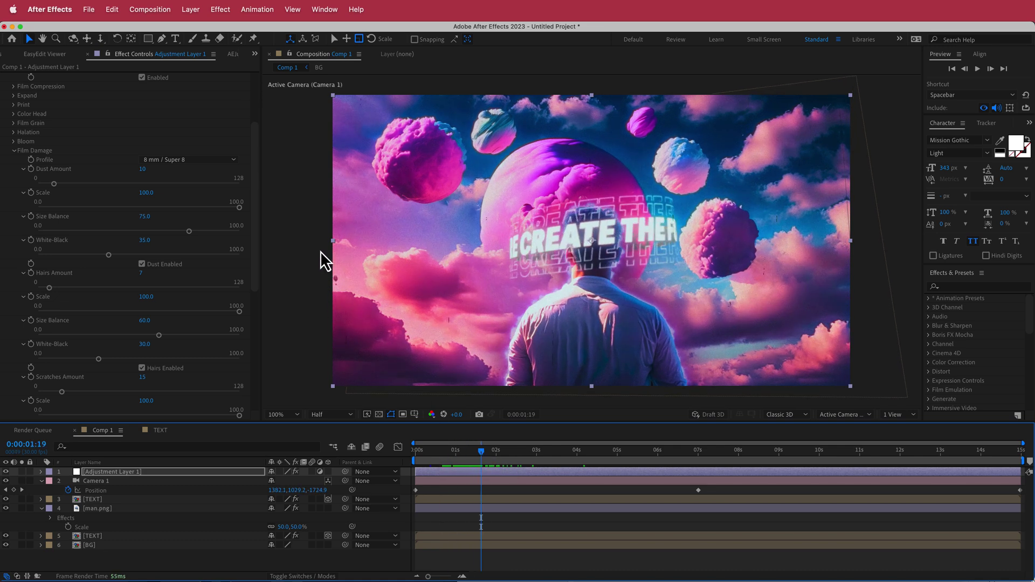
pyautogui.moveTo(254, 197); pyautogui.dragTo(251, 108)
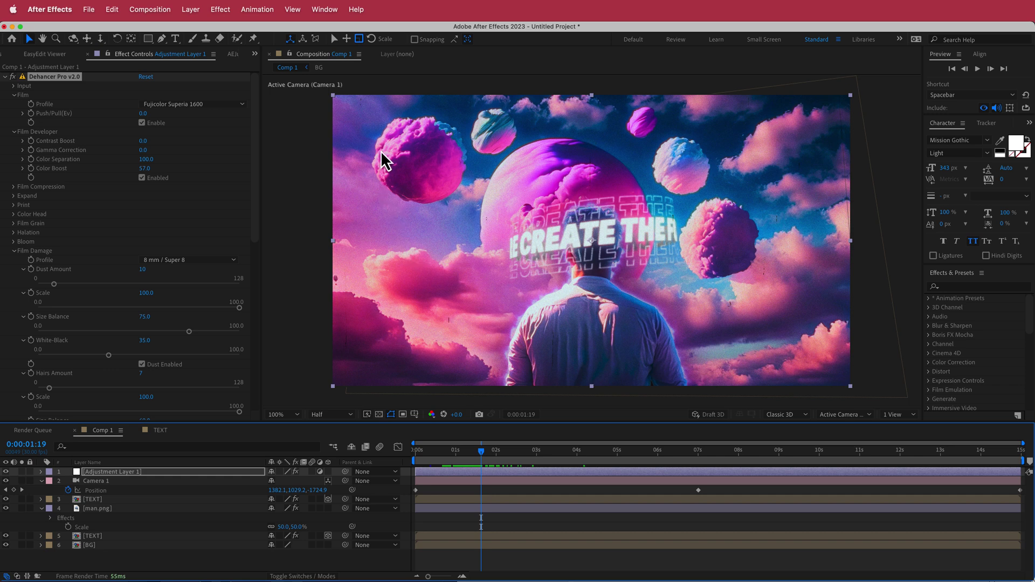